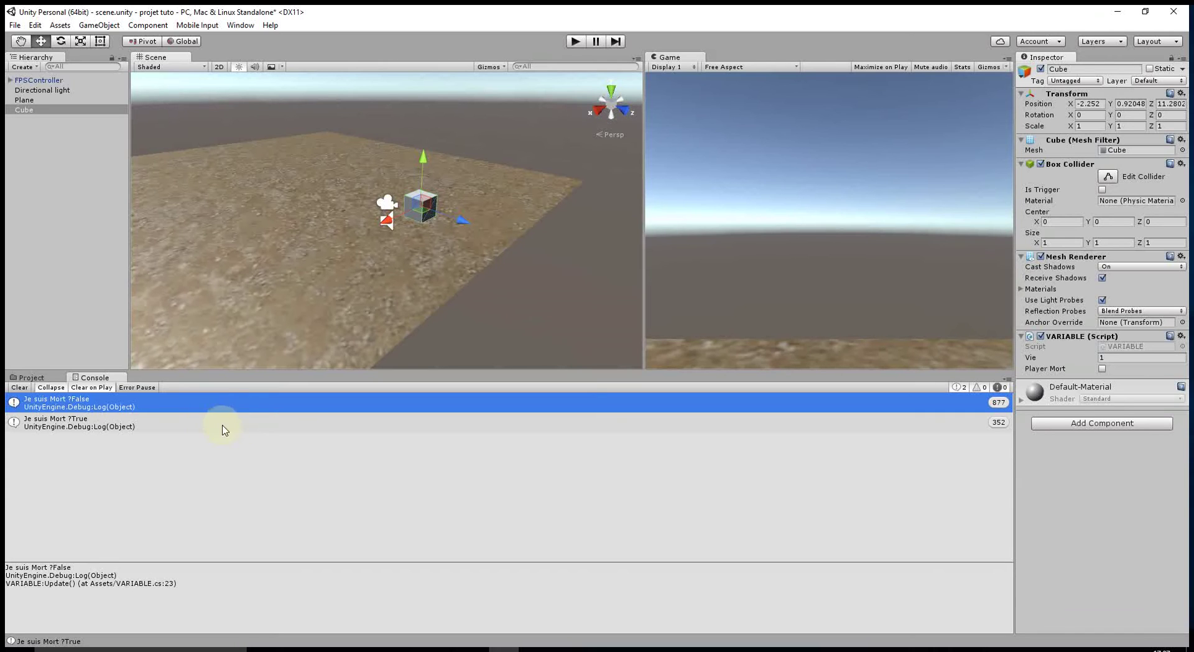
Step: Switch the bottom panel from the Console back to the Assets folder (Editor, Standard Assets, scene, VARIABLE)
left_click(143, 408)
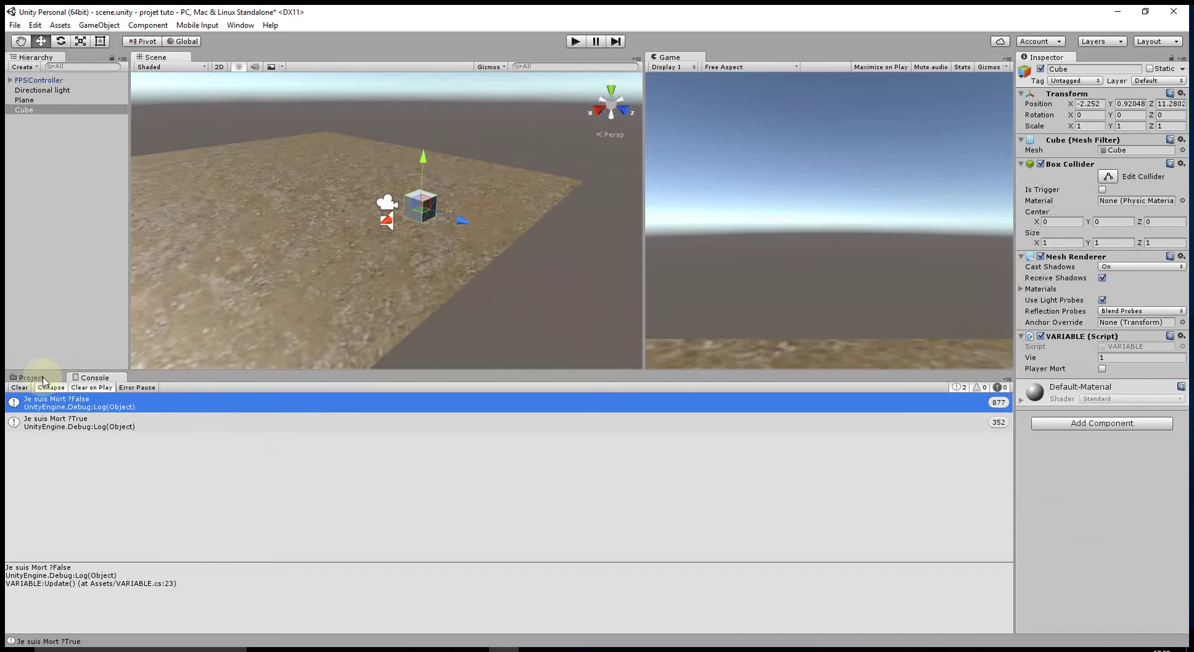
left_click(32, 378)
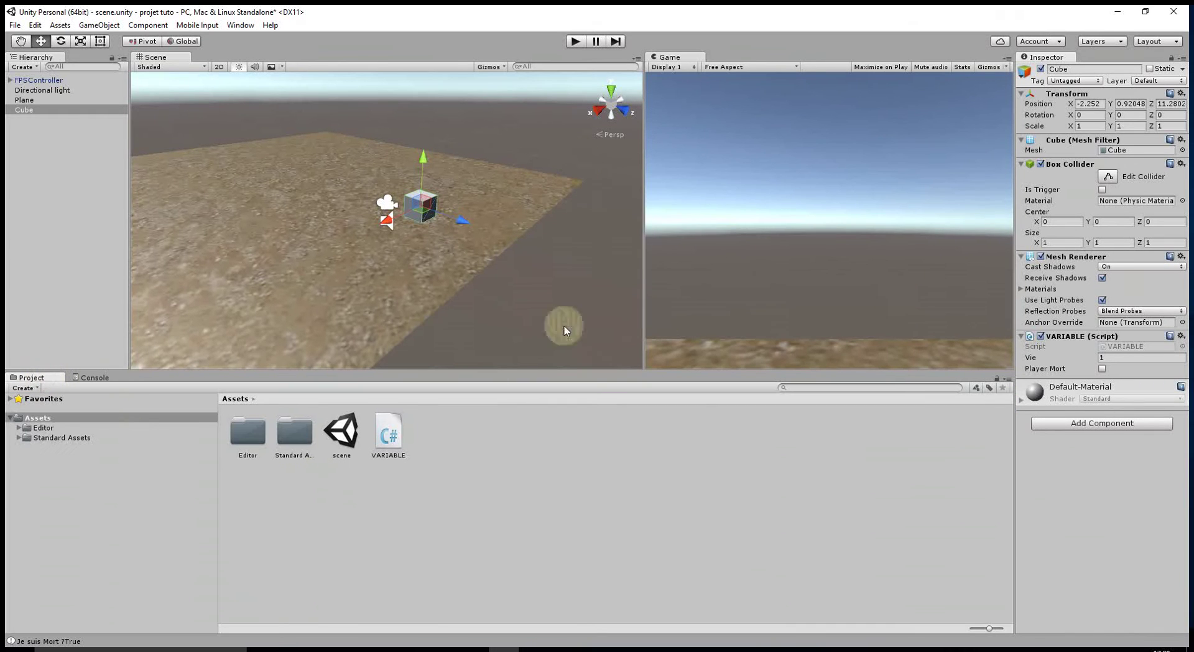
left_click(90, 377)
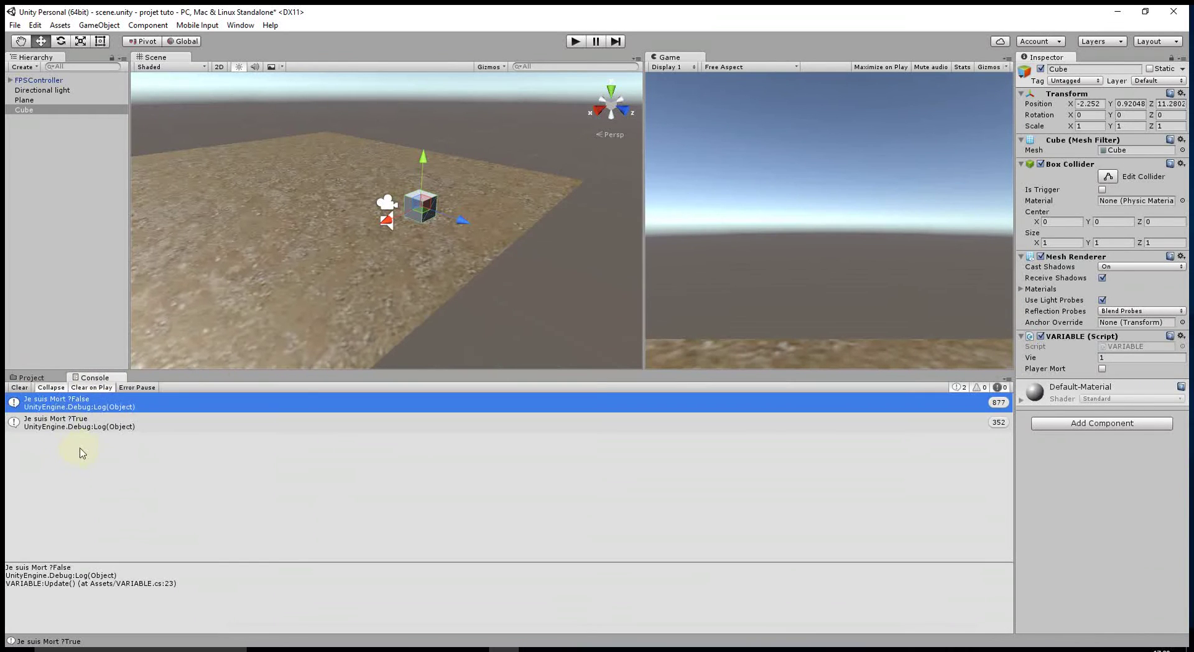
left_click(26, 378)
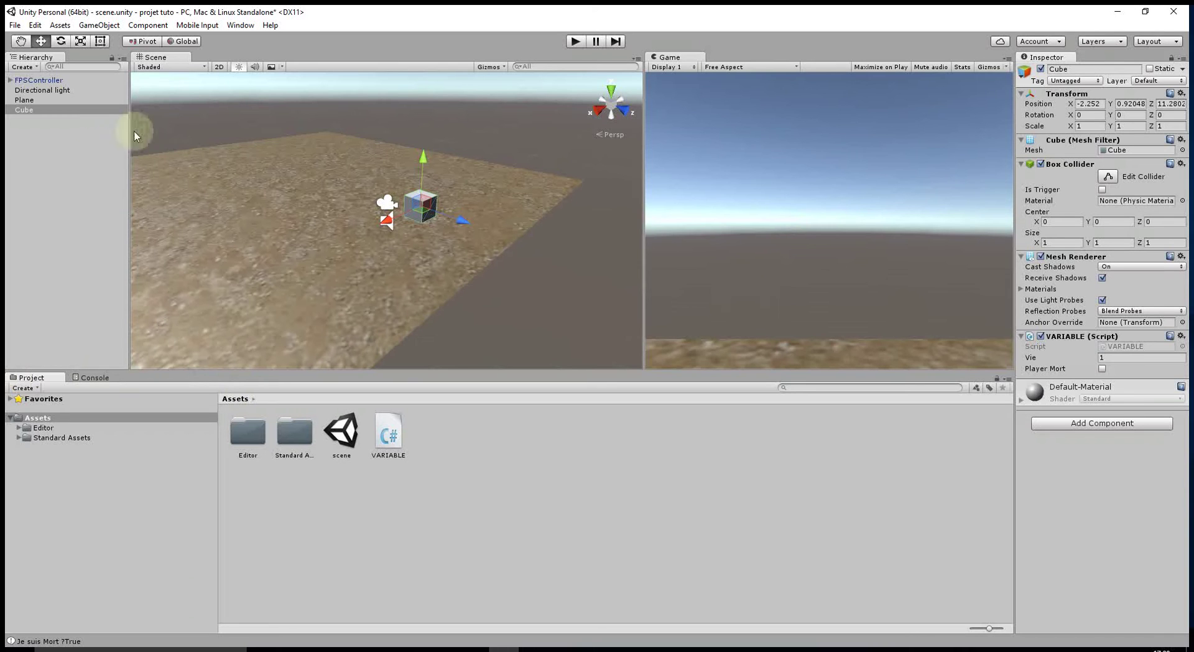
Step: Delete the Cube from the scene and select the VARIABLE script
left_click(28, 112)
key("Delete")
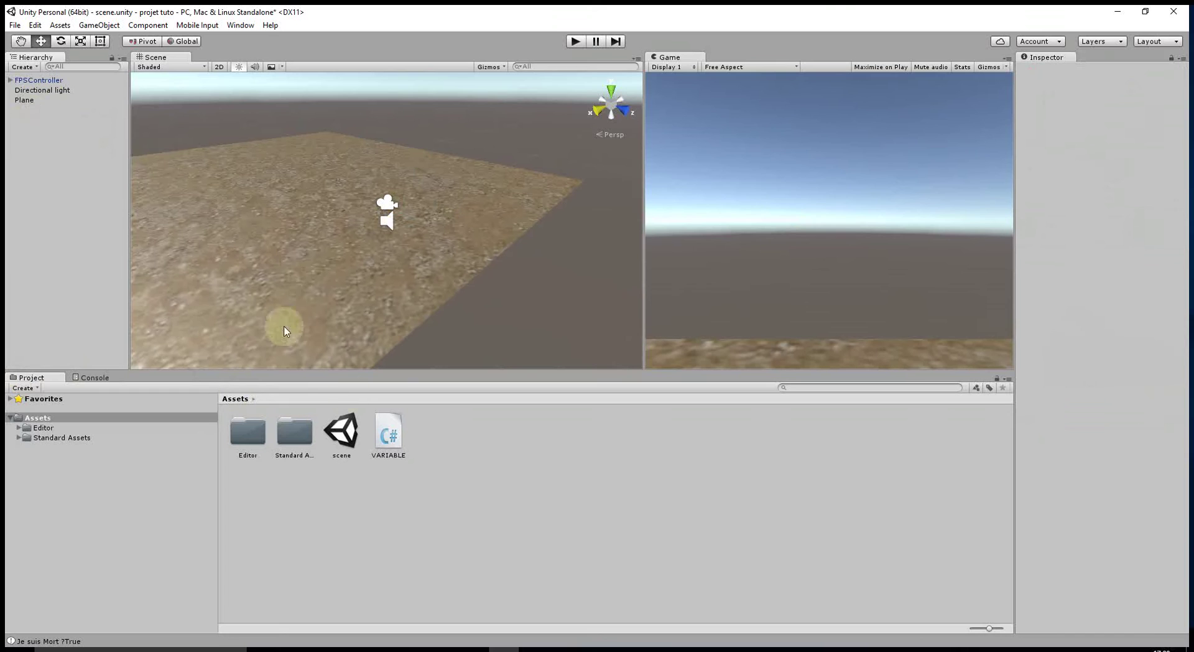
left_click(387, 454)
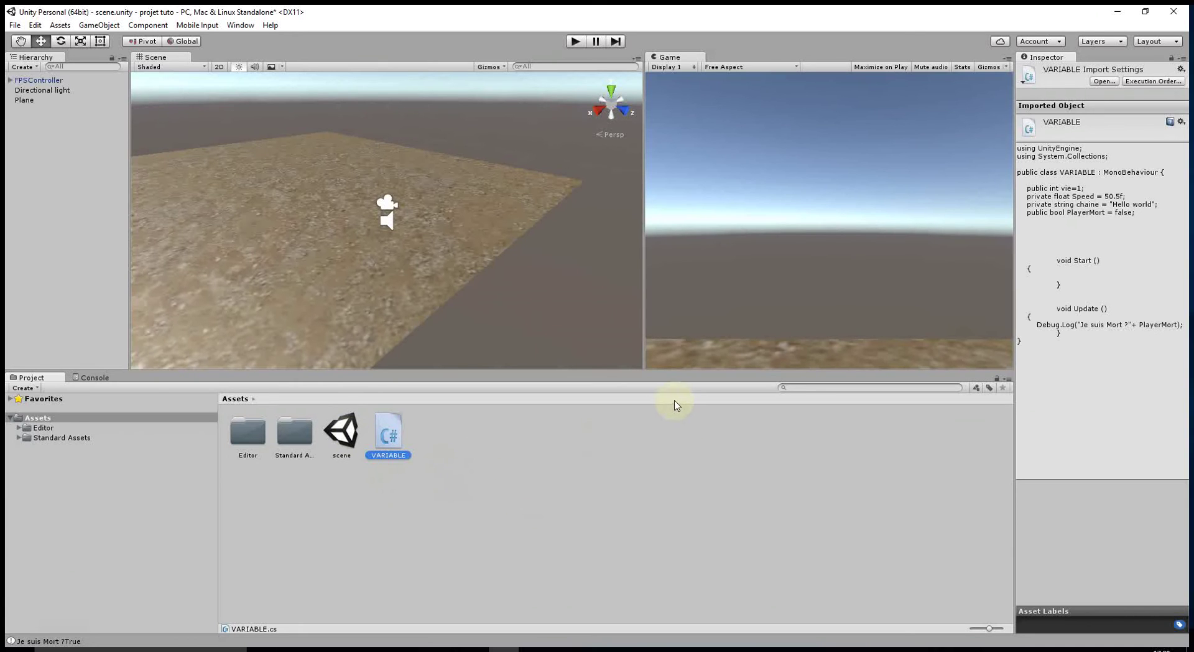
Step: Show the VARIABLE script's code (vie, Speed, chaine, PlayerMort) and turn the scene view top-down
left_click(342, 436)
left_click(389, 435)
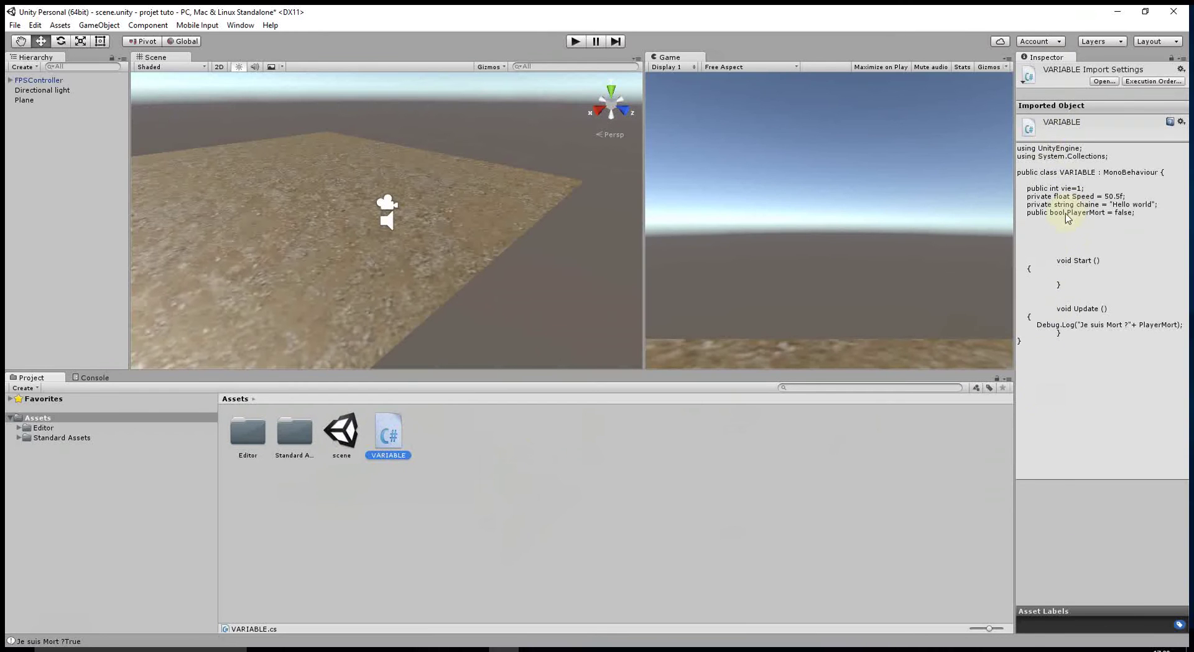
left_click(600, 107)
left_click(611, 91)
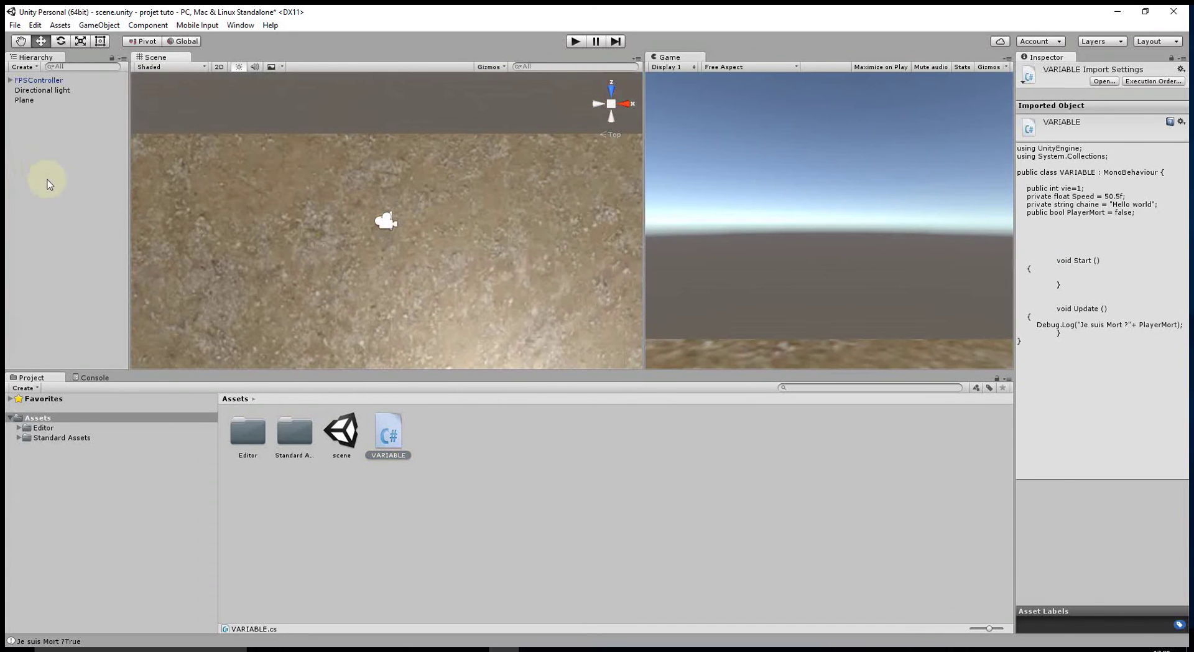
Step: Create a New Text 3D Text object reading Hello World
left_click(100, 25)
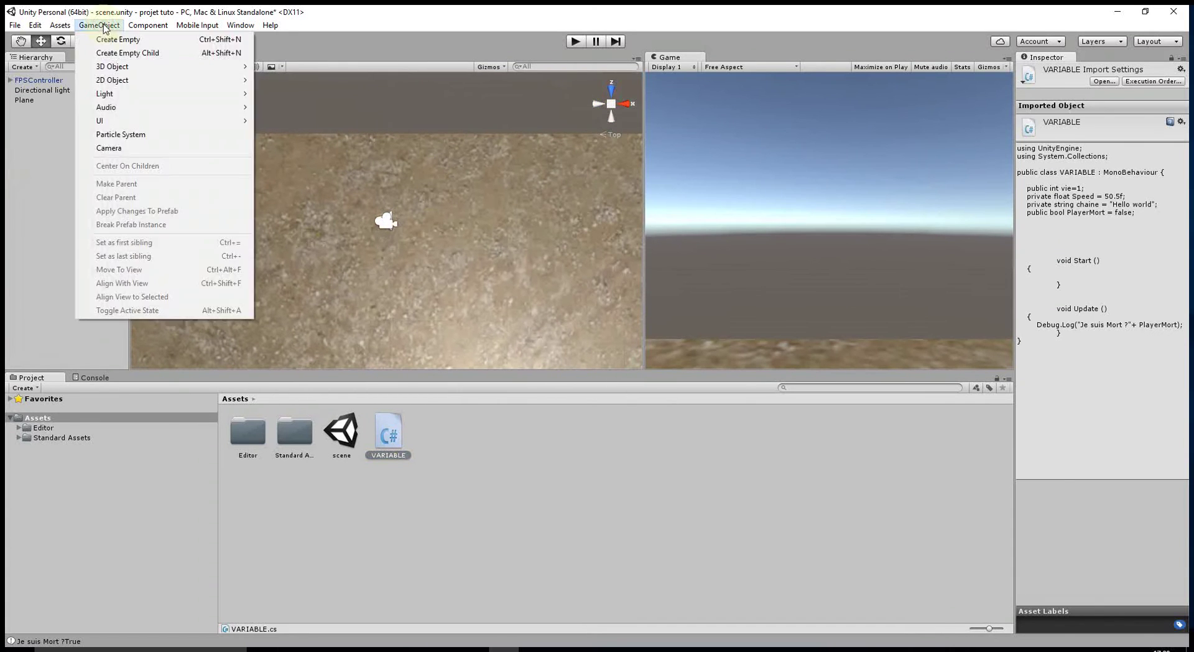
mouse_move(124, 67)
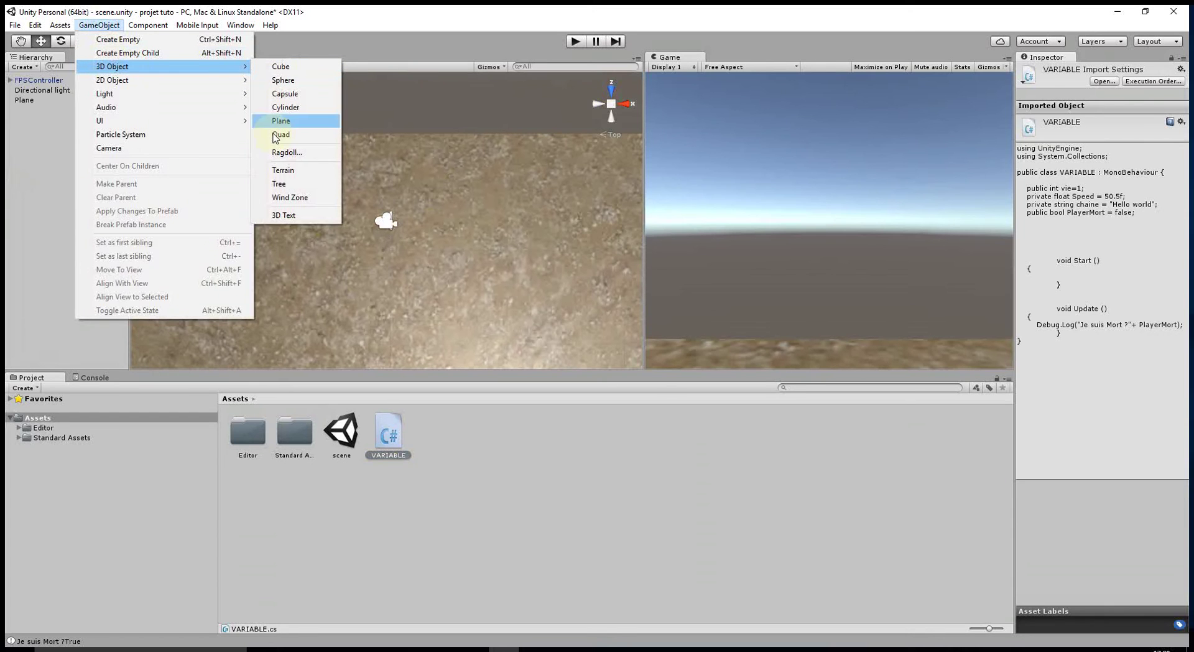
left_click(283, 215)
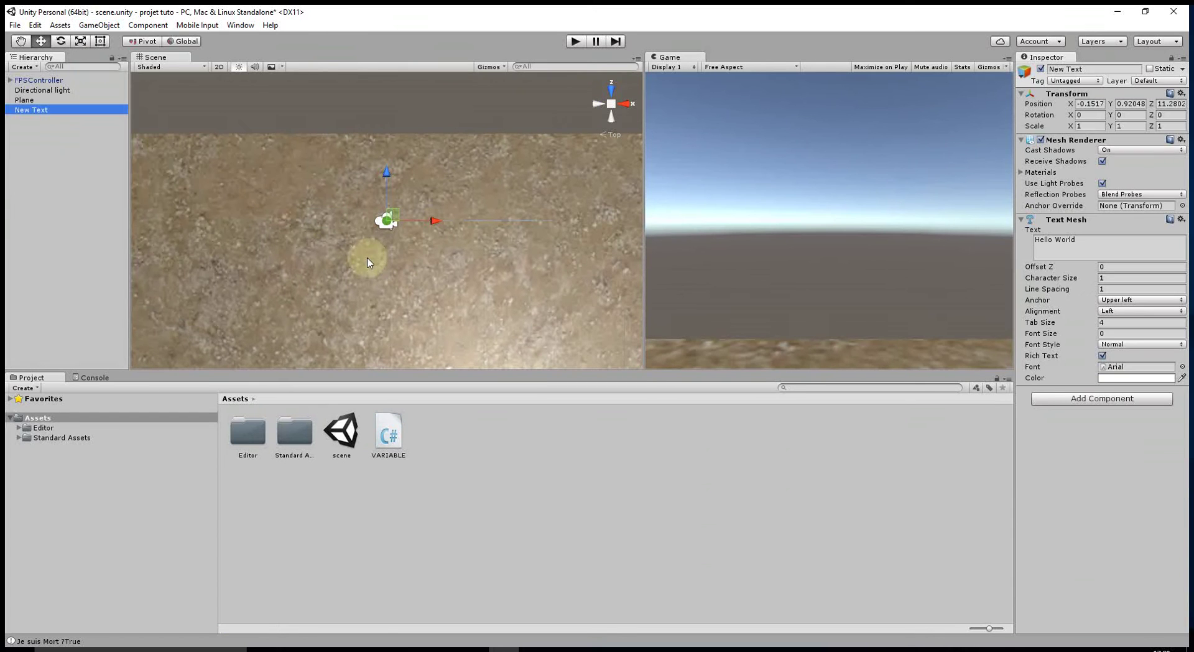
left_click(35, 116)
left_click(39, 111)
Step: Move the Hello World text up to Y 2.58 and left to X -2.57
left_click(612, 117)
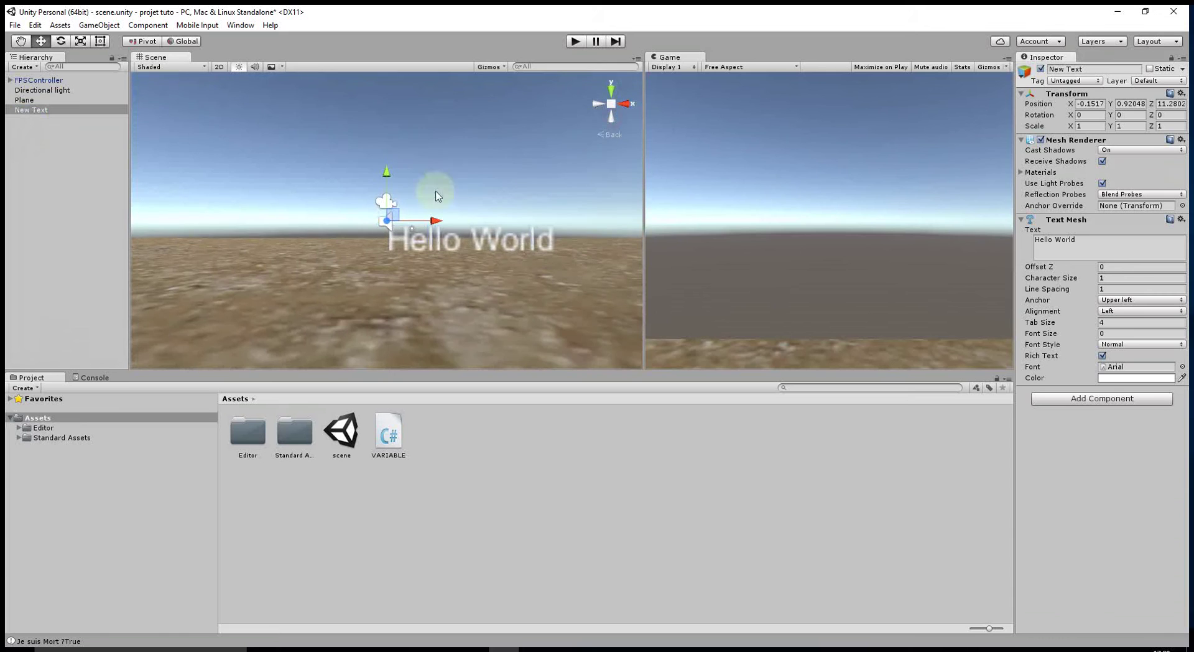
left_click_drag(389, 171, 389, 131)
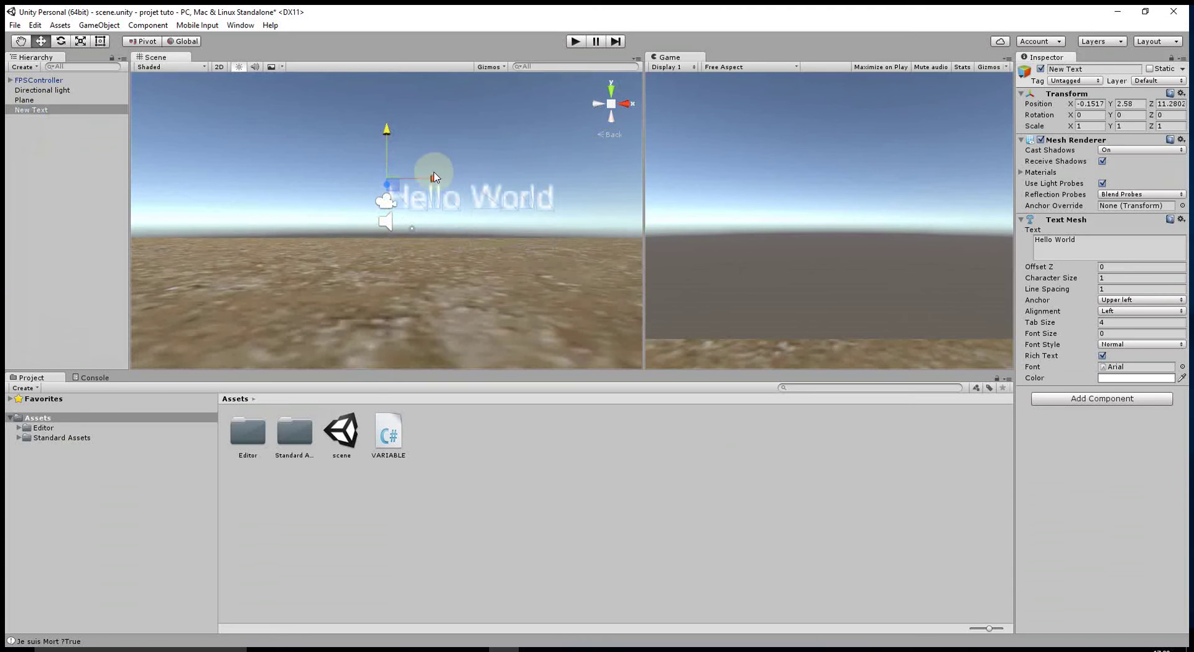
left_click_drag(432, 181, 356, 200)
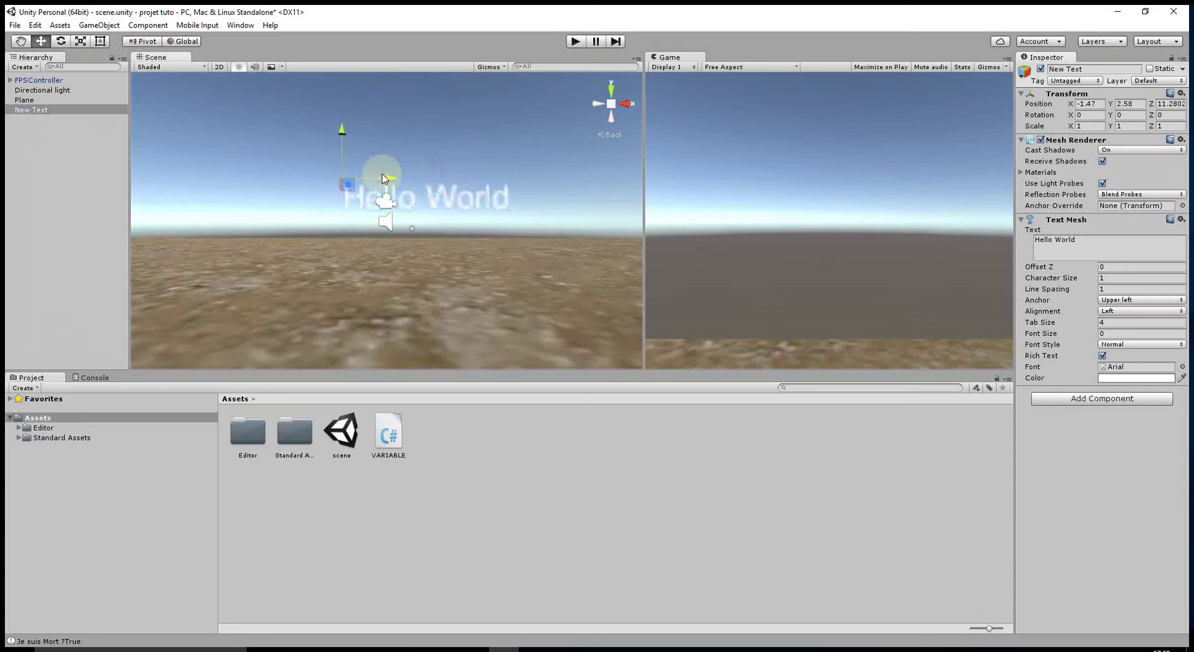
left_click(627, 103)
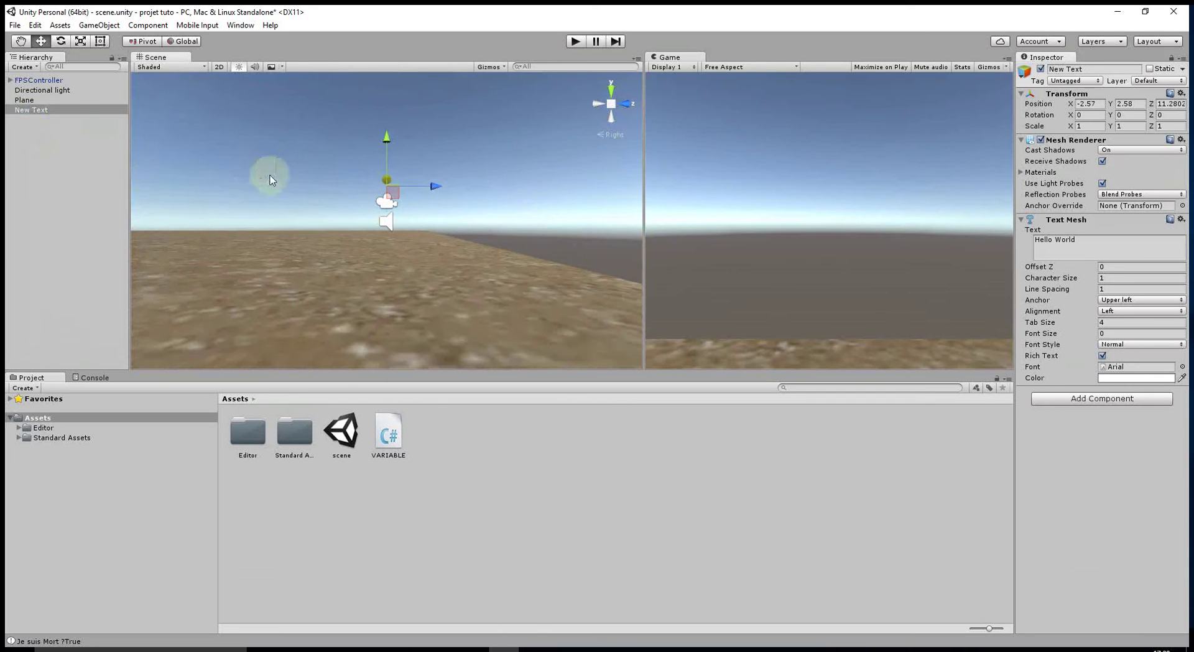
Step: Move the FPSController along Z closer to the Hello World text
left_click(40, 80)
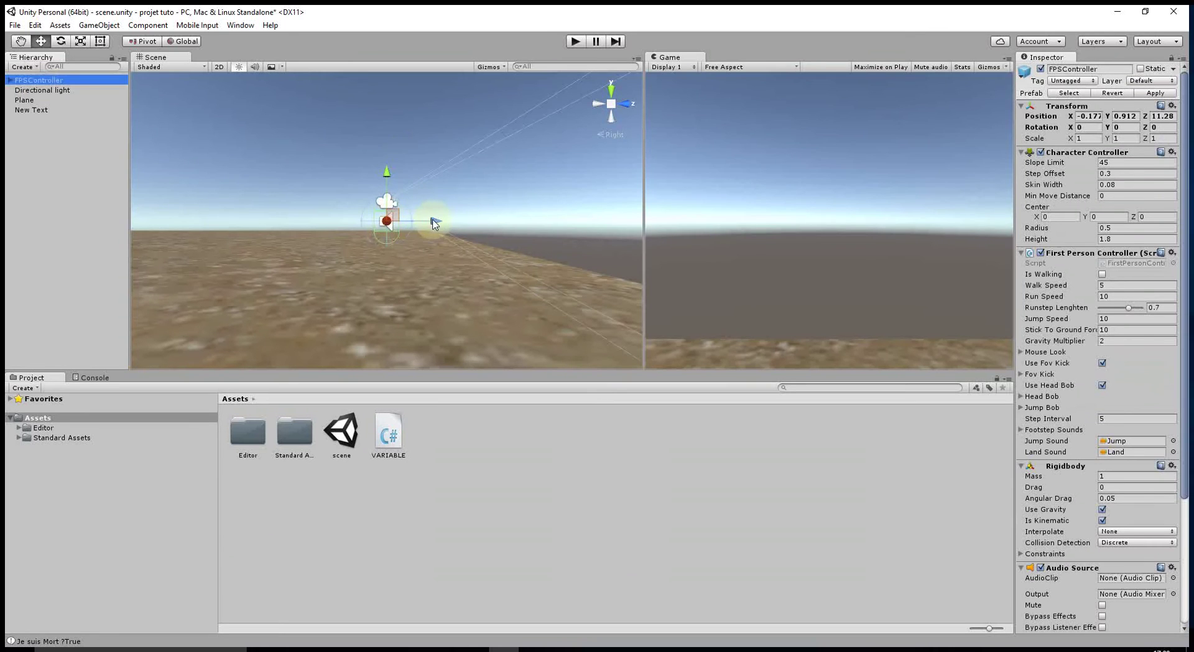
left_click_drag(434, 221, 215, 221)
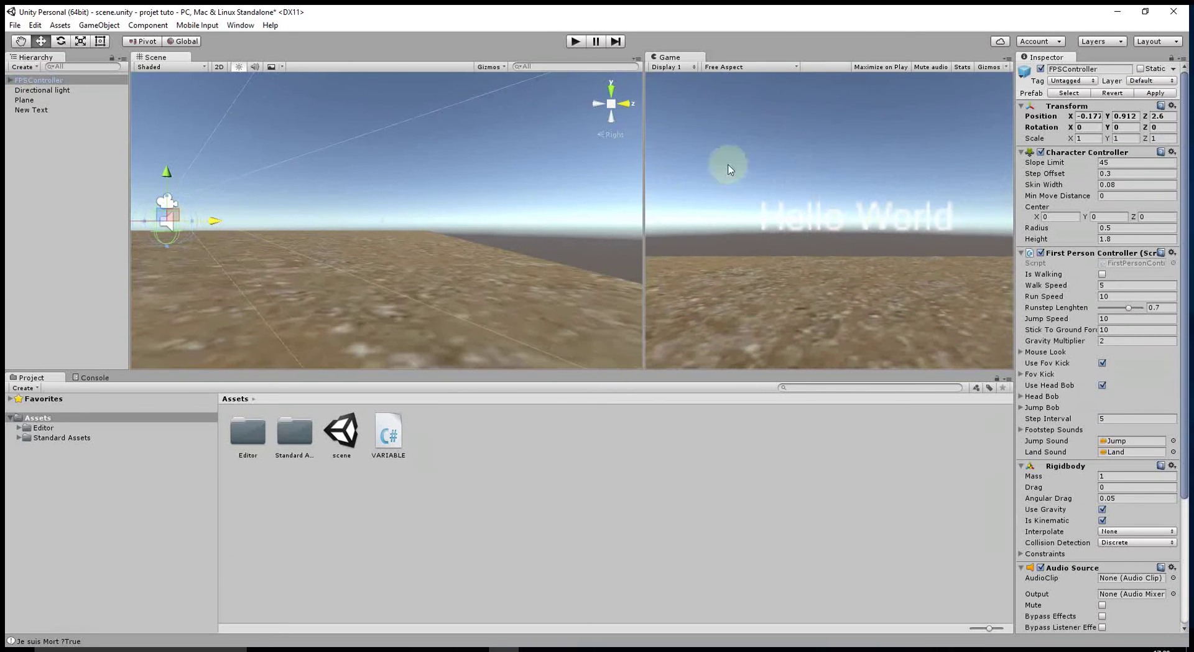
left_click(595, 107)
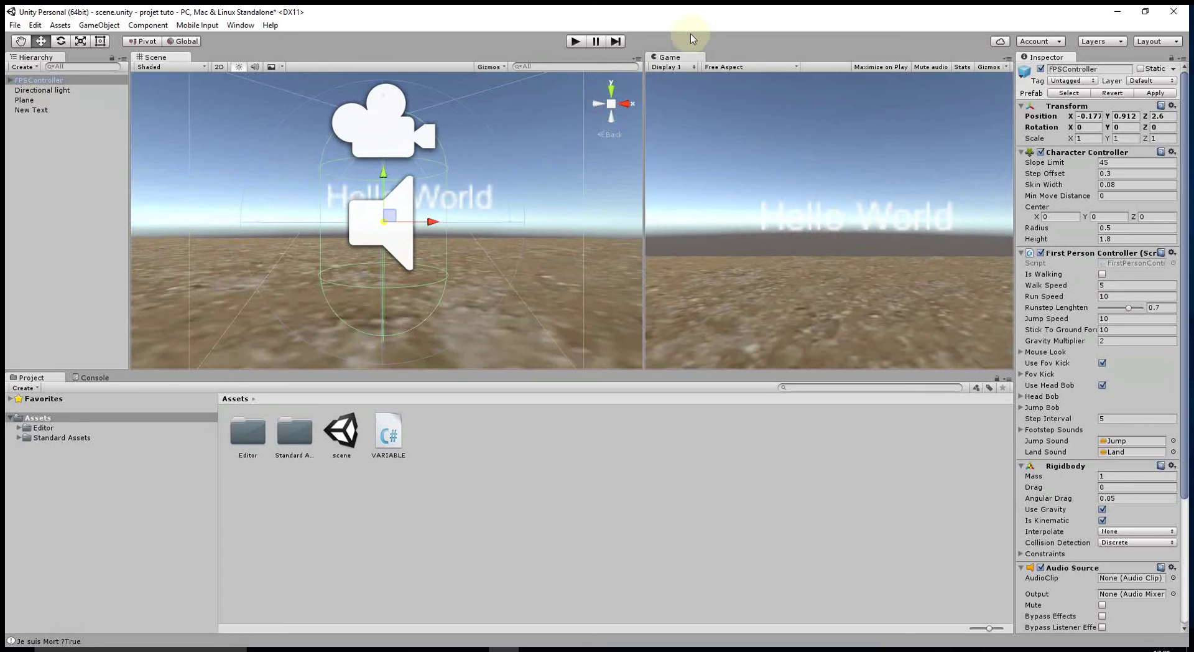
Step: Play-test the scene by walking forward, then stop the game
left_click(583, 42)
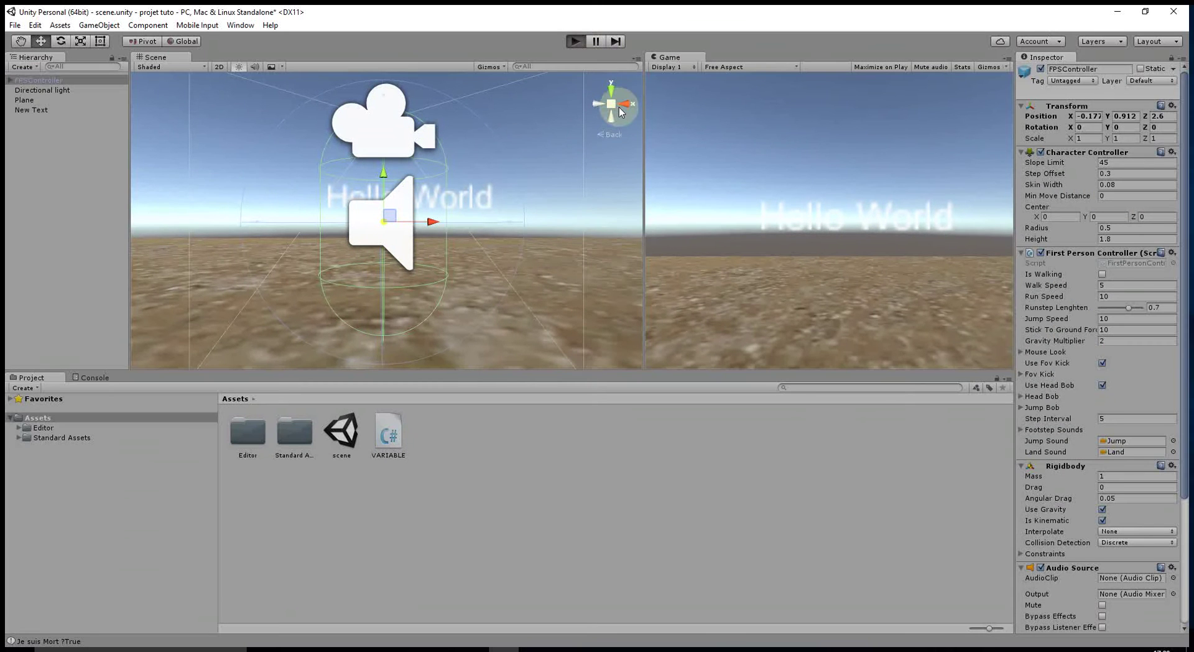
left_click(830, 215)
key("w")
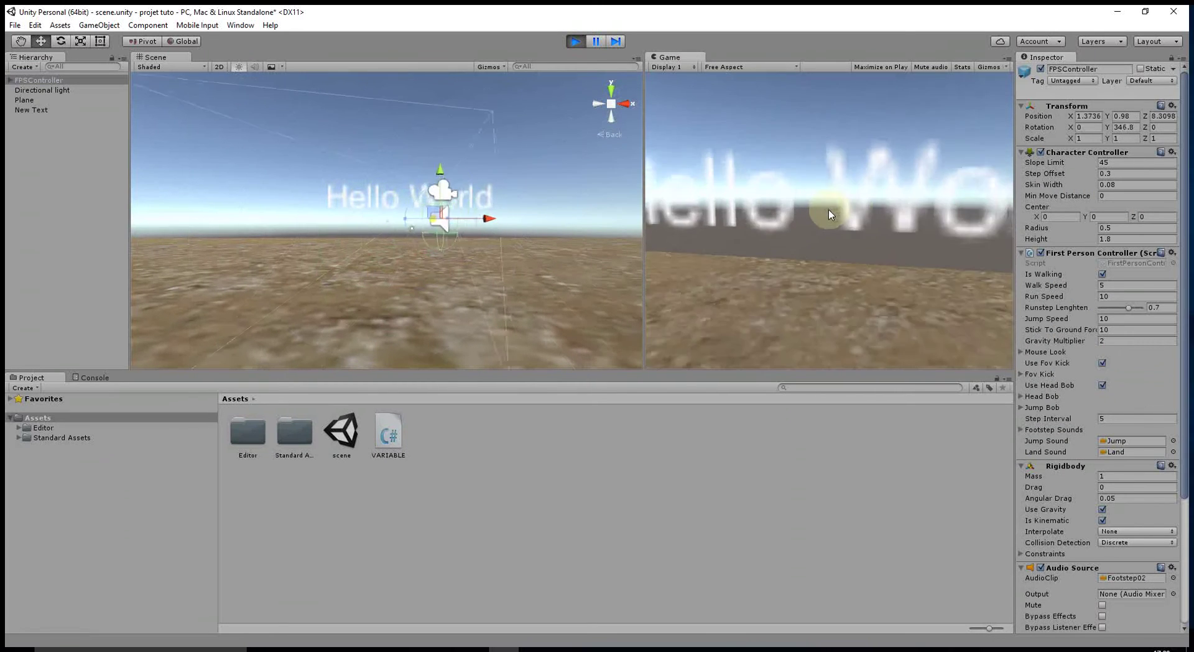
left_click(577, 42)
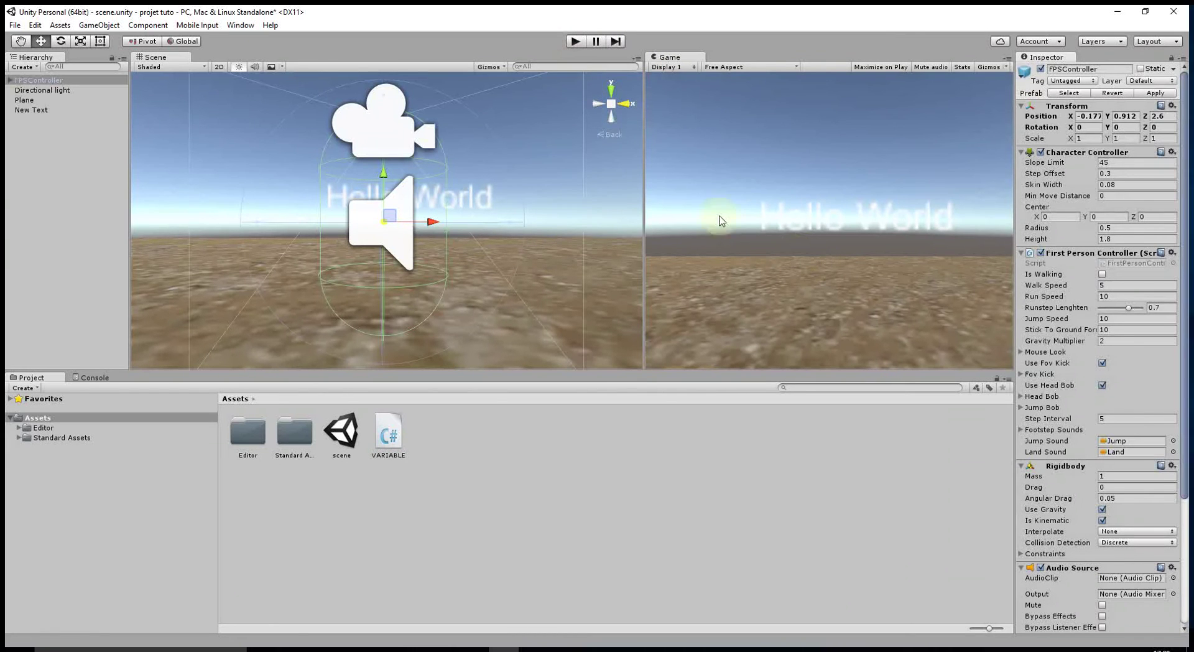
left_click(29, 110)
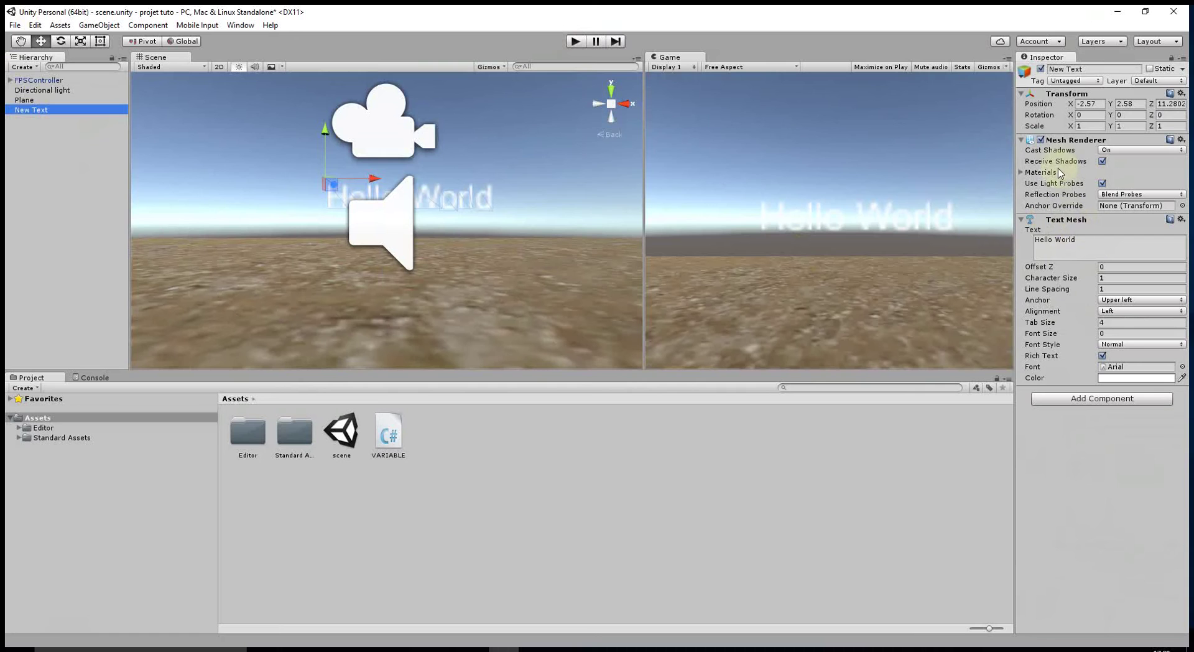
Step: Replace the Hello World text with 'Mon Texte', keeping the Arial font
left_click(1041, 140)
left_click(1040, 140)
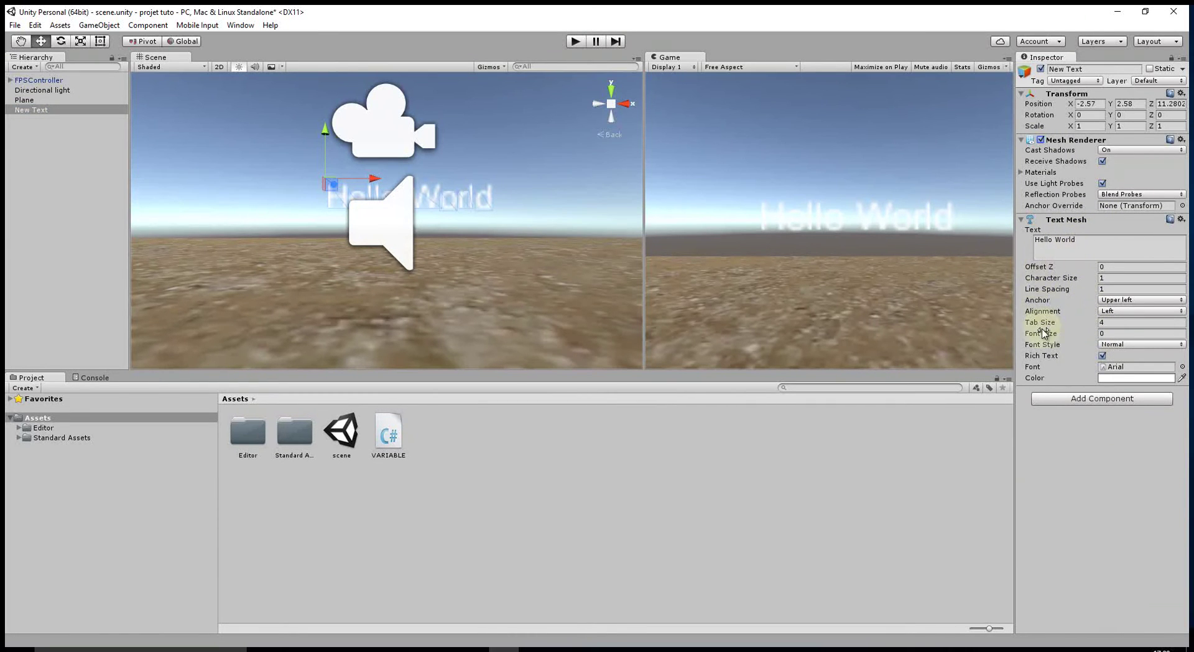
left_click(1091, 241)
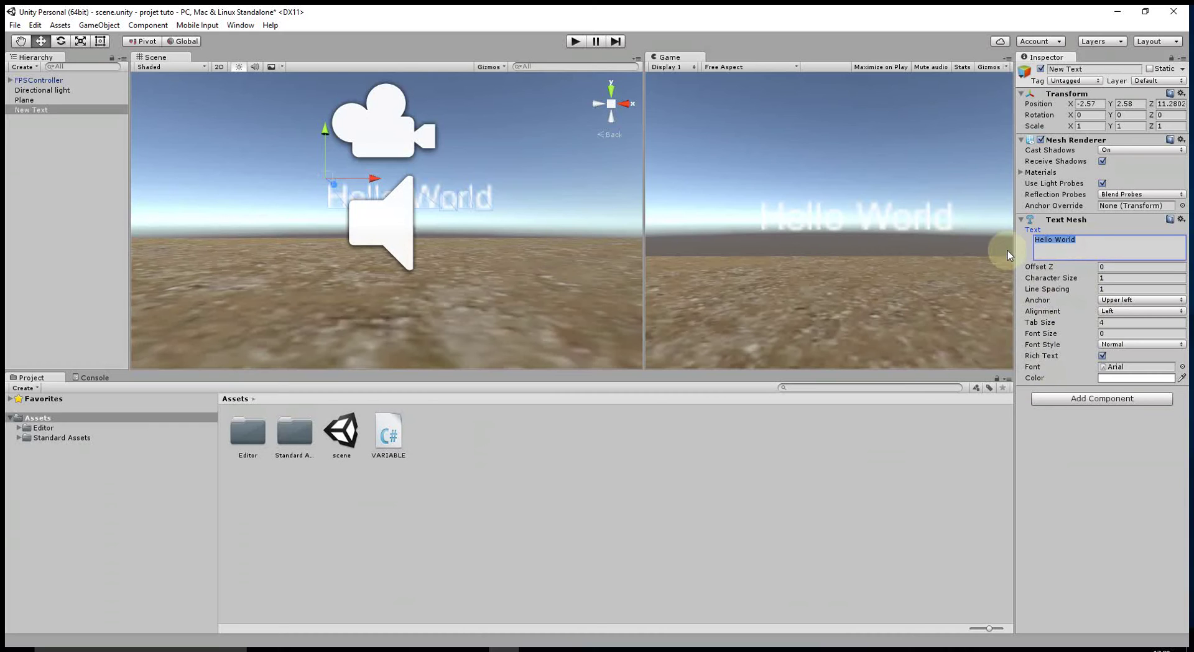
type("Mon Texte")
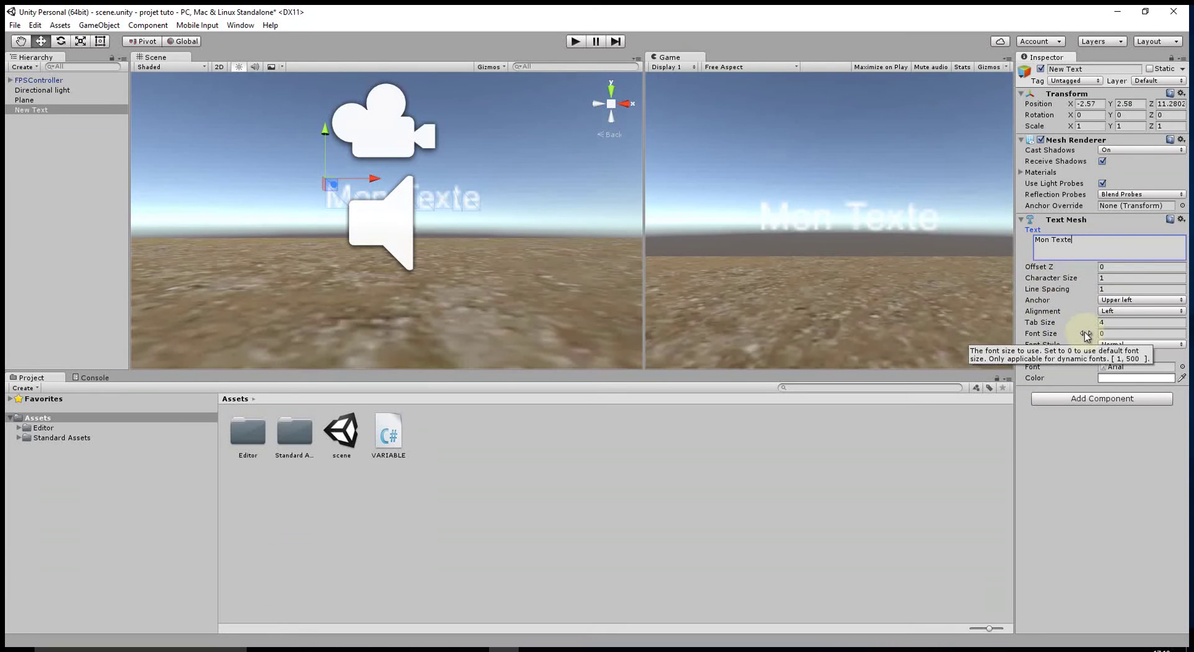
left_click(1174, 369)
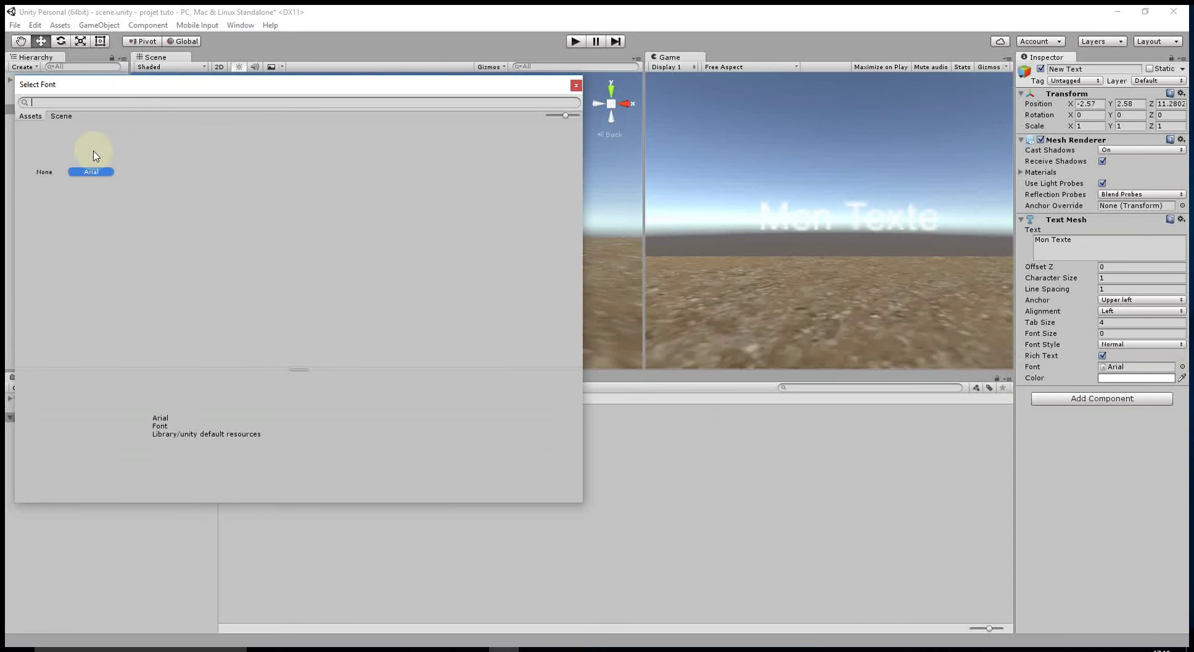
left_click(576, 85)
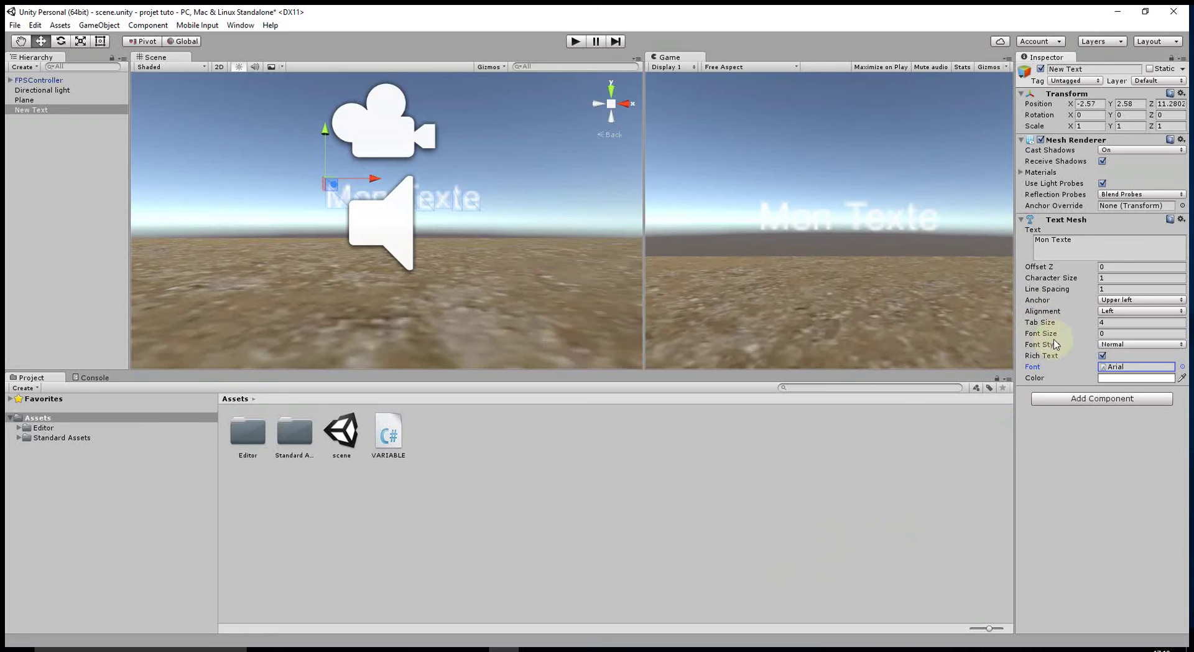
Step: Set the Text Mesh font size to 50
left_click(1109, 333)
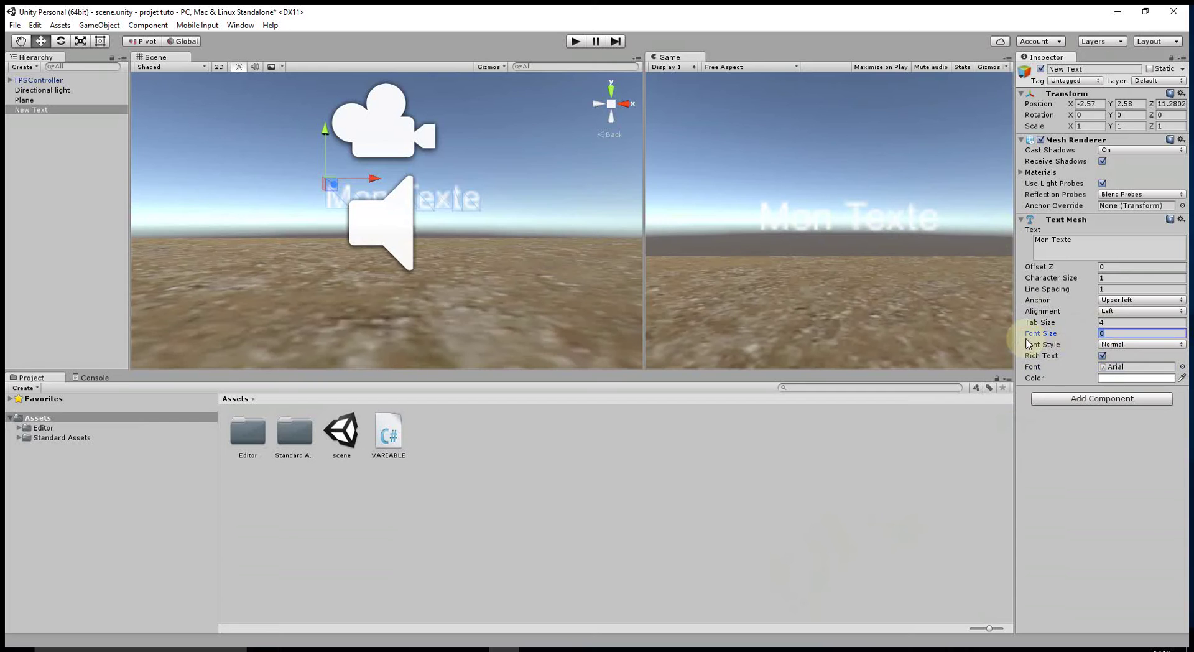
type("5")
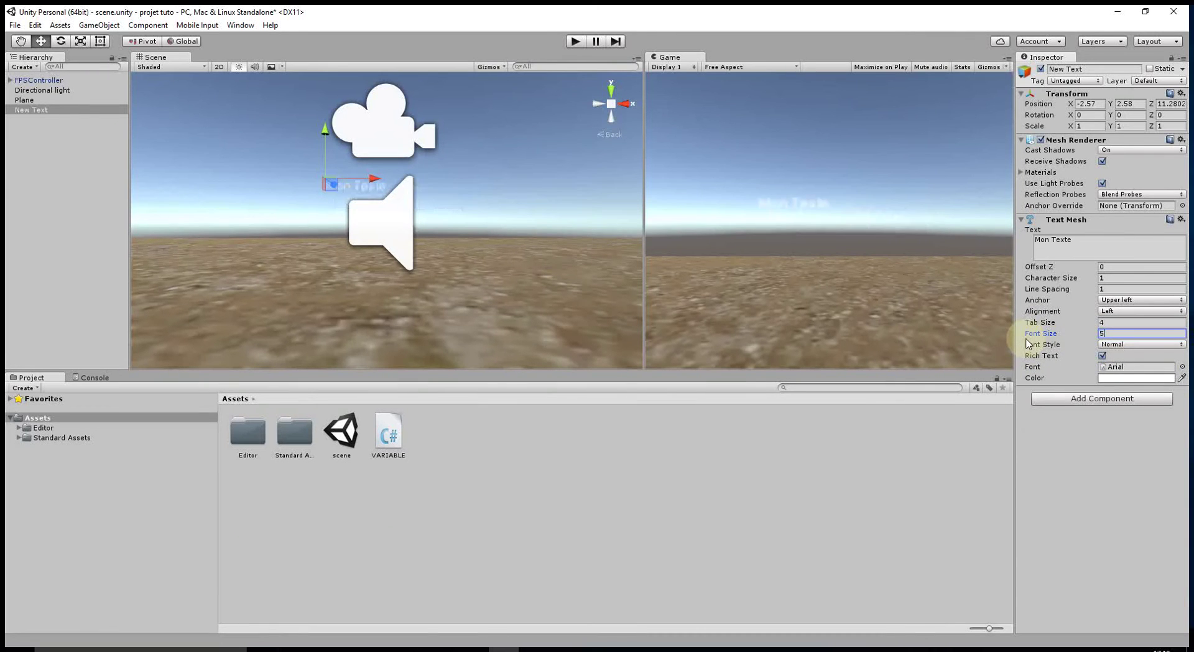
type("0")
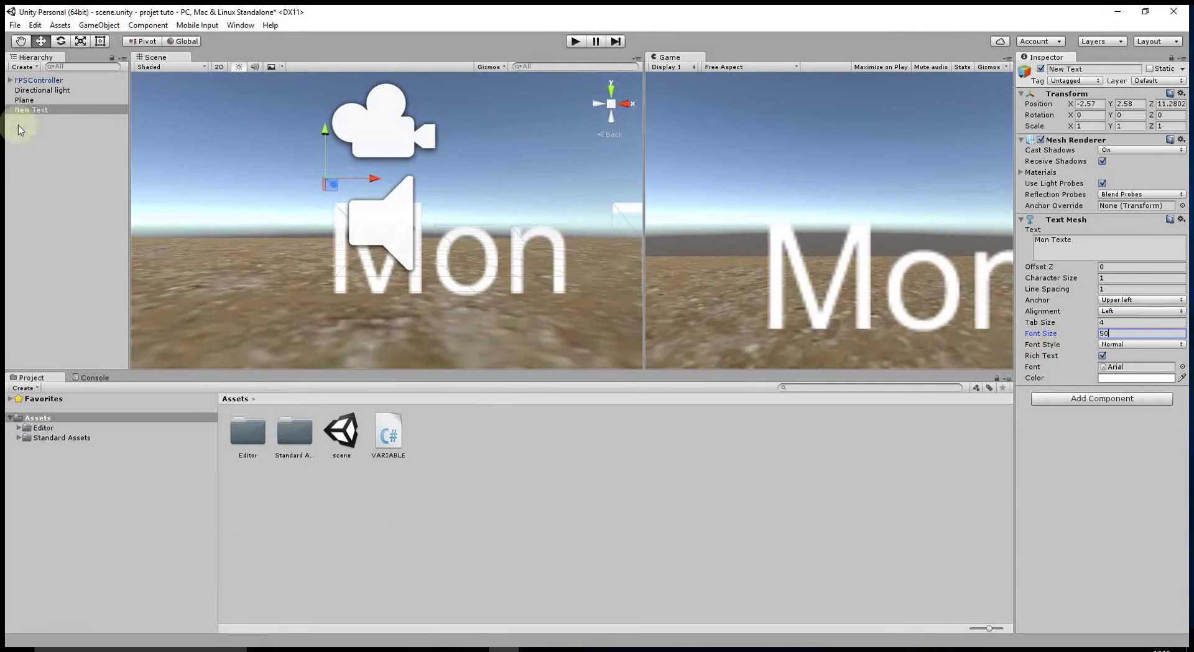
left_click(81, 42)
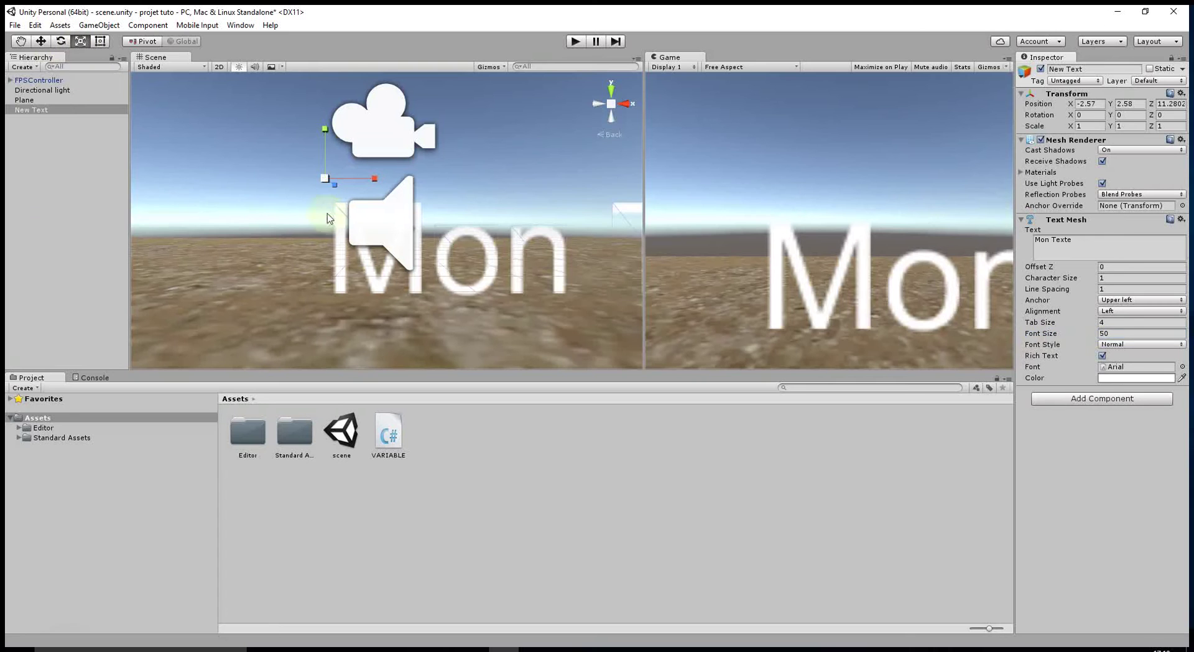
Step: Shrink Mon Texte to about 0.259 scale, raise it to Y 4.87, and attach VARIABLE.cs
mouse_move(324, 178)
left_mouse_down()
mouse_move(335, 184)
mouse_move(281, 167)
left_mouse_up()
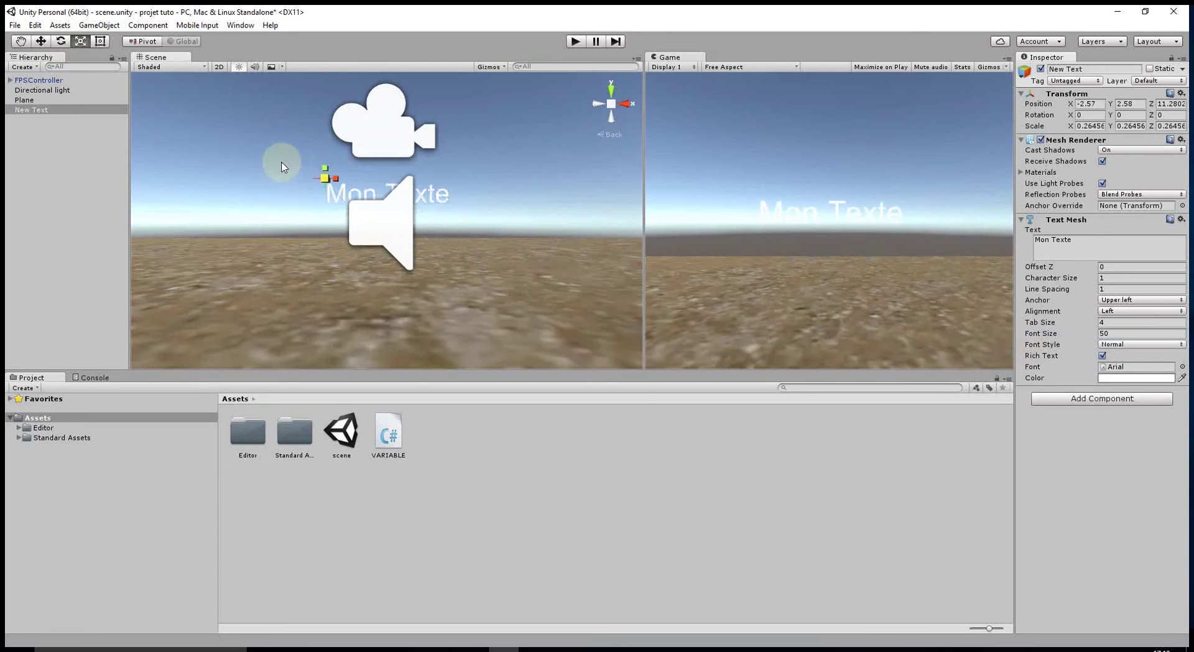
mouse_move(282, 167)
left_mouse_down()
mouse_move(315, 148)
mouse_move(324, 75)
left_mouse_up()
left_click(41, 41)
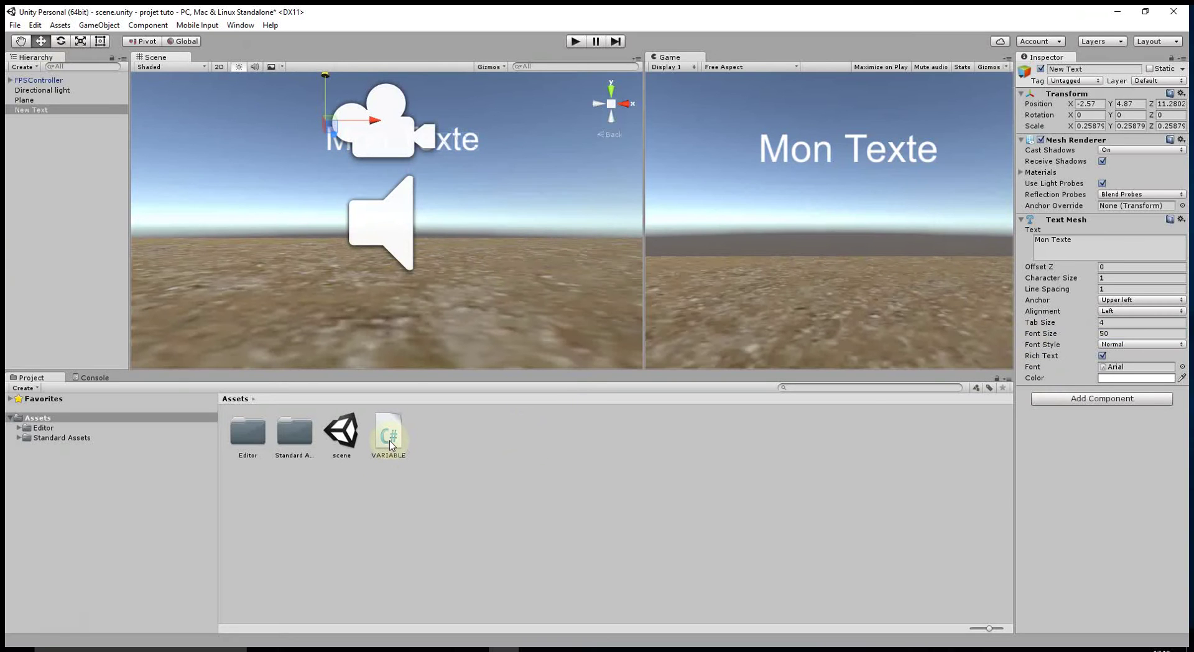
left_click_drag(390, 444, 1082, 401)
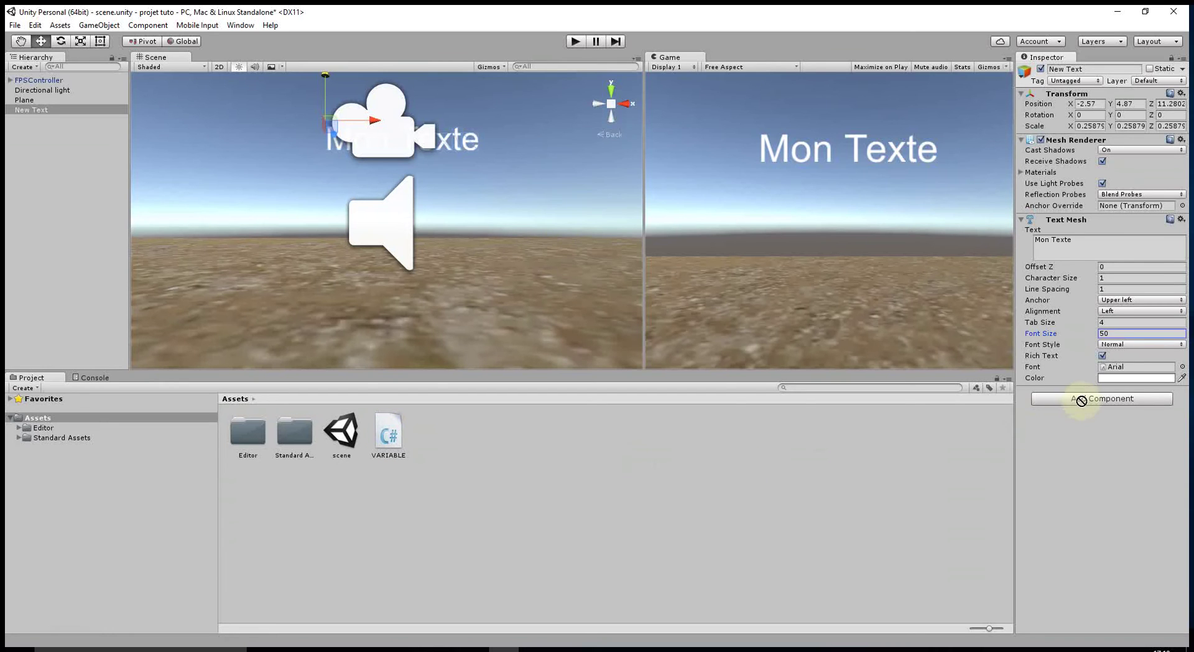
left_click_drag(1081, 401, 1089, 416)
Step: Open VARIABLE.cs and delete the four old field declarations and the Debug.Log line
double_click(390, 438)
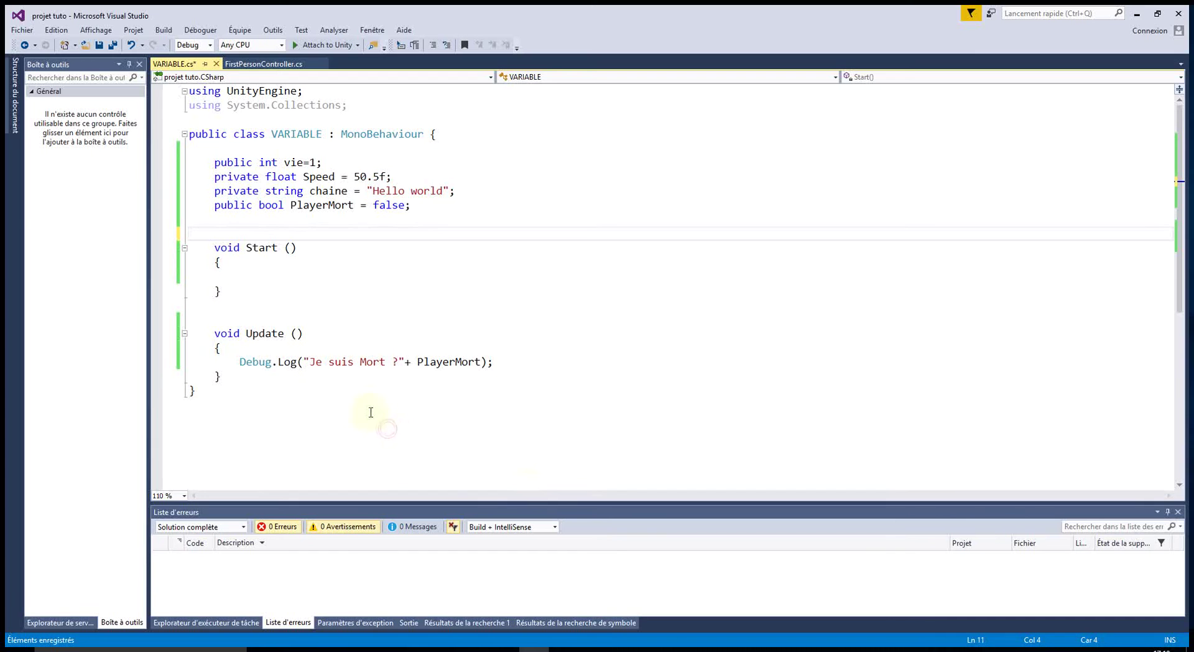
left_click_drag(214, 162, 464, 200)
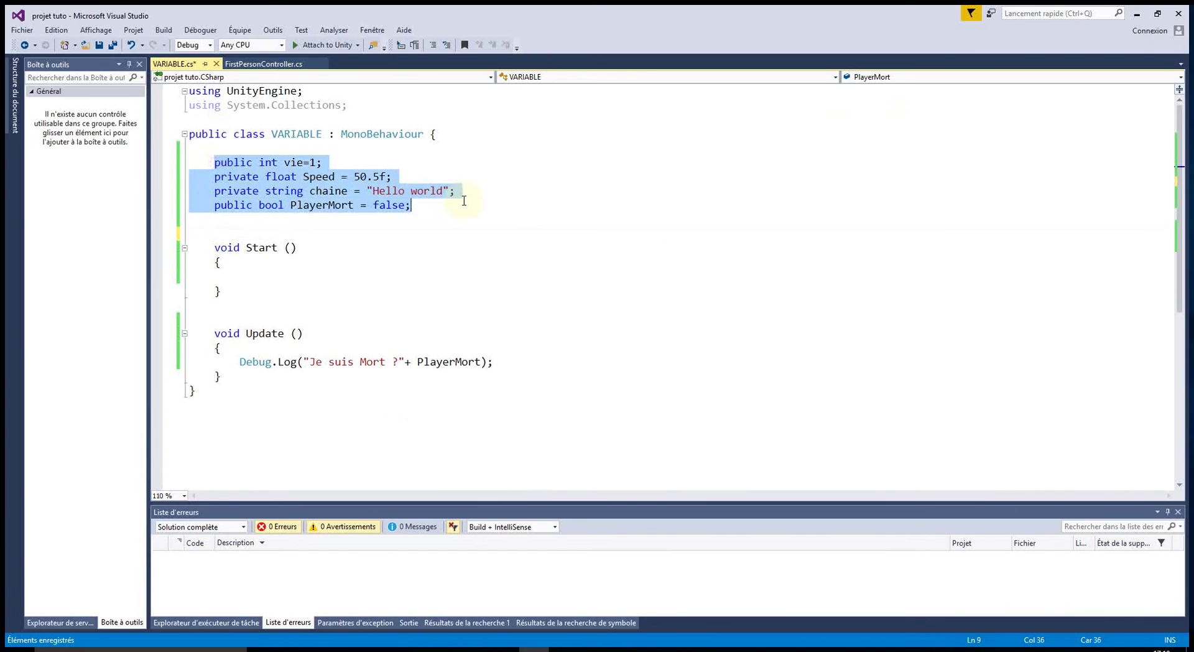
key("Delete")
left_click_drag(230, 319, 515, 330)
key("Delete")
left_click(326, 386)
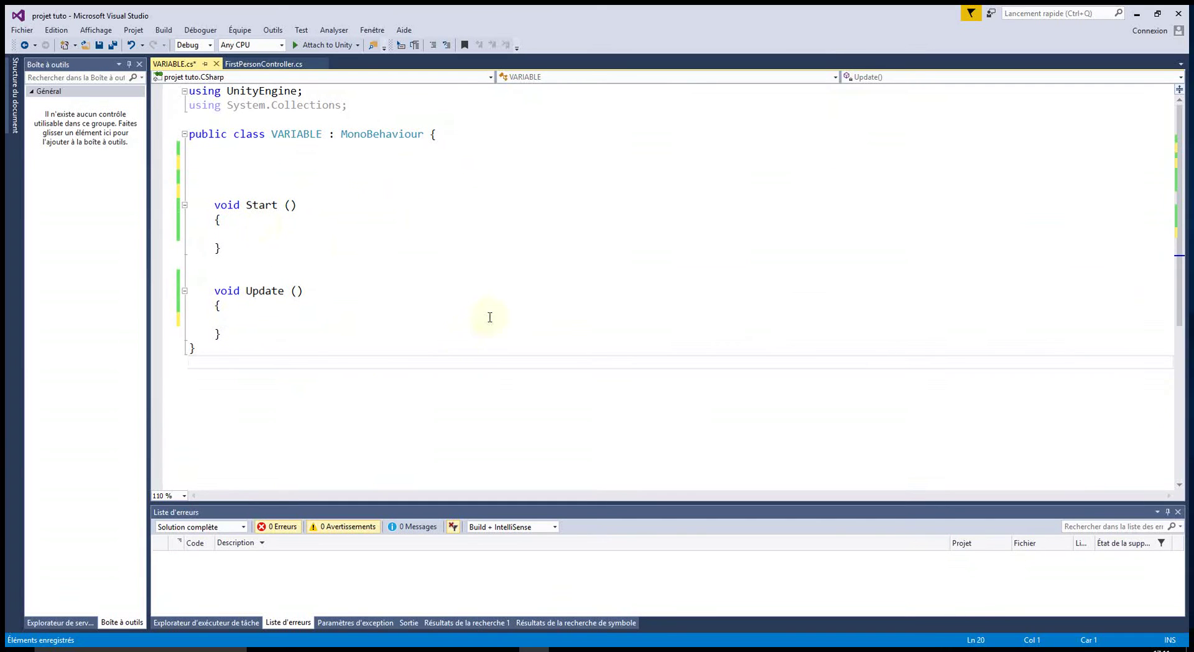
Step: Declare public TextMesh MonTexte; and save the script
left_click(242, 171)
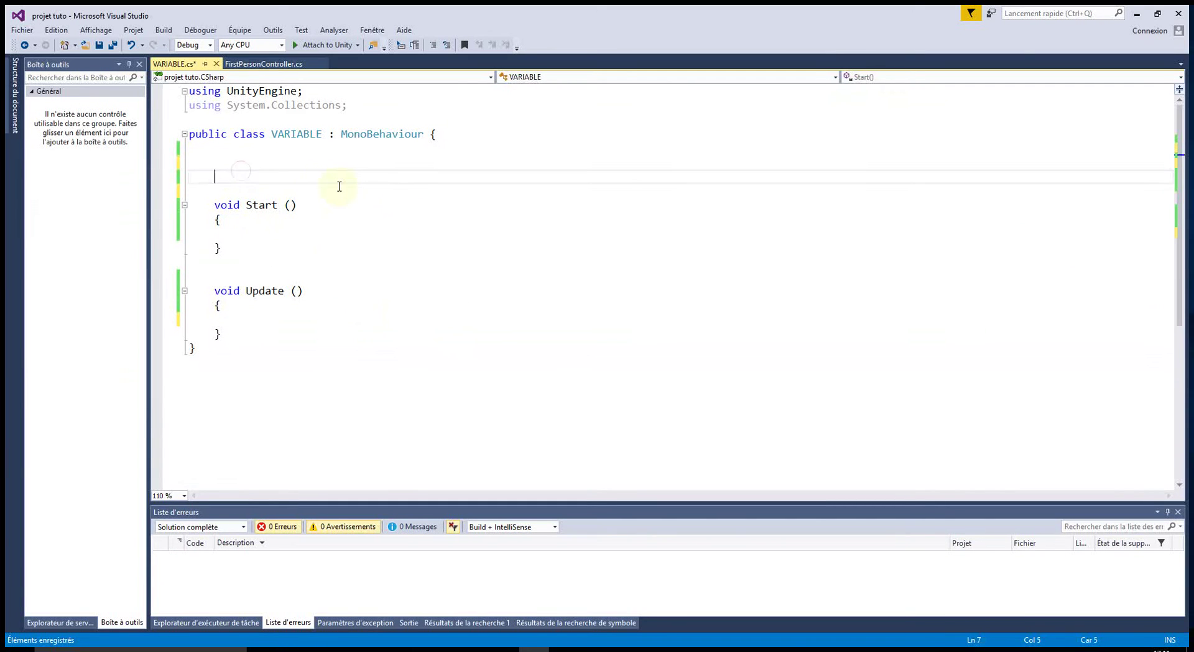
type("publ")
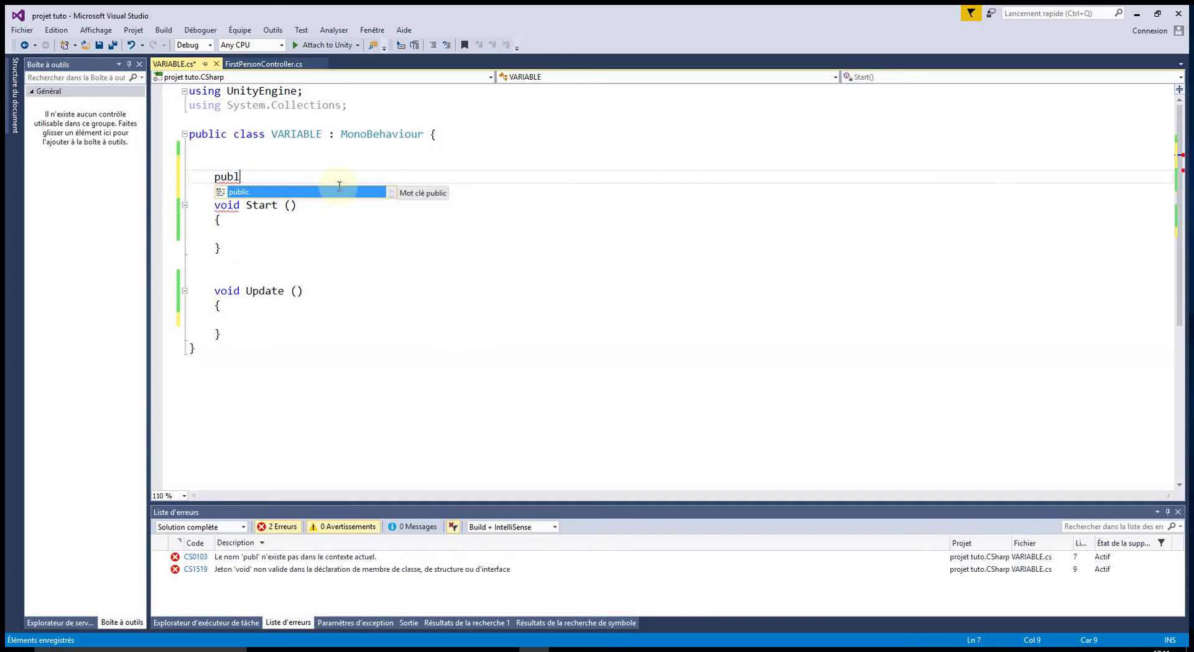
type("ic")
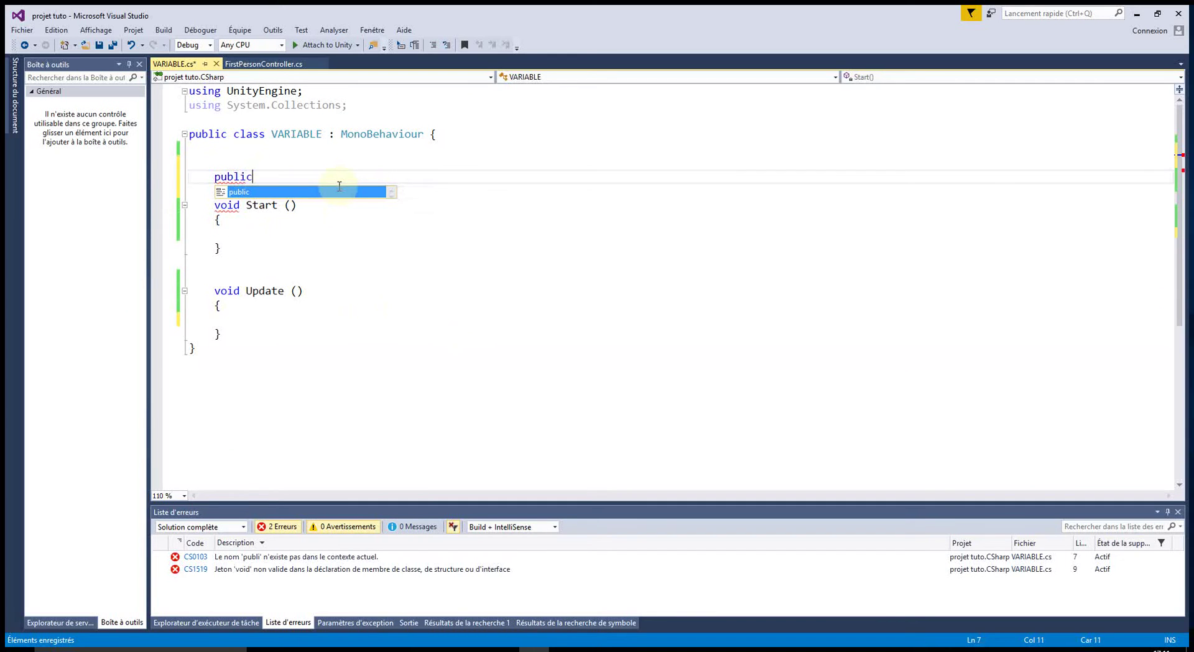
type(" Textm")
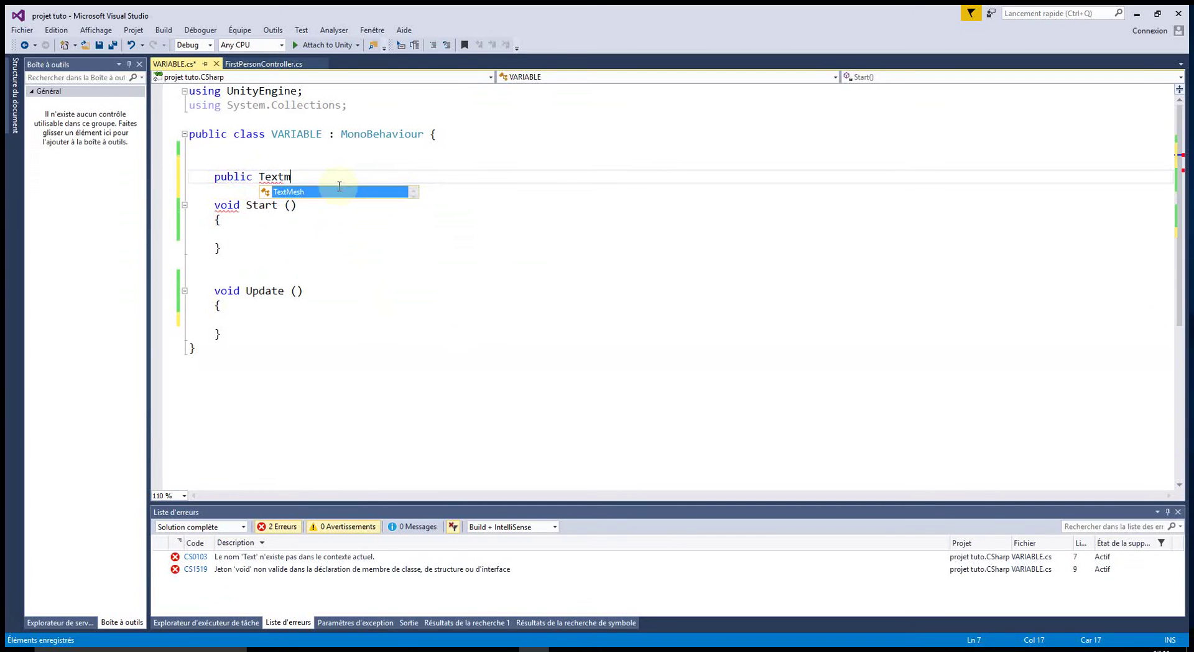
key("Tab")
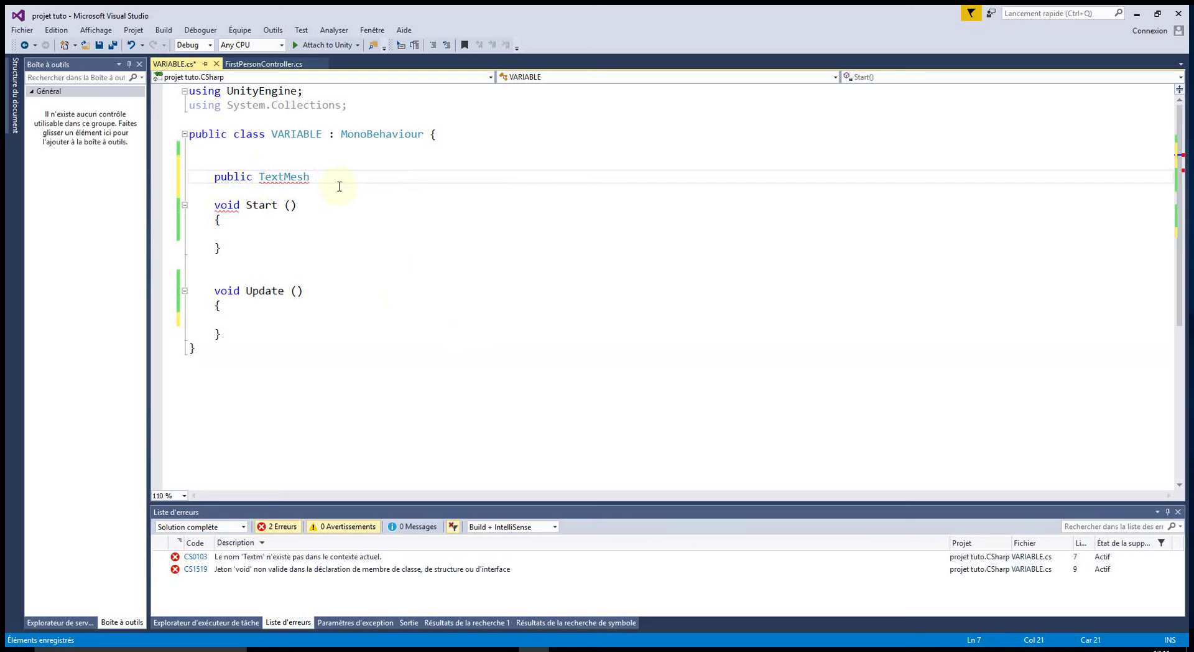
type("MonTexte")
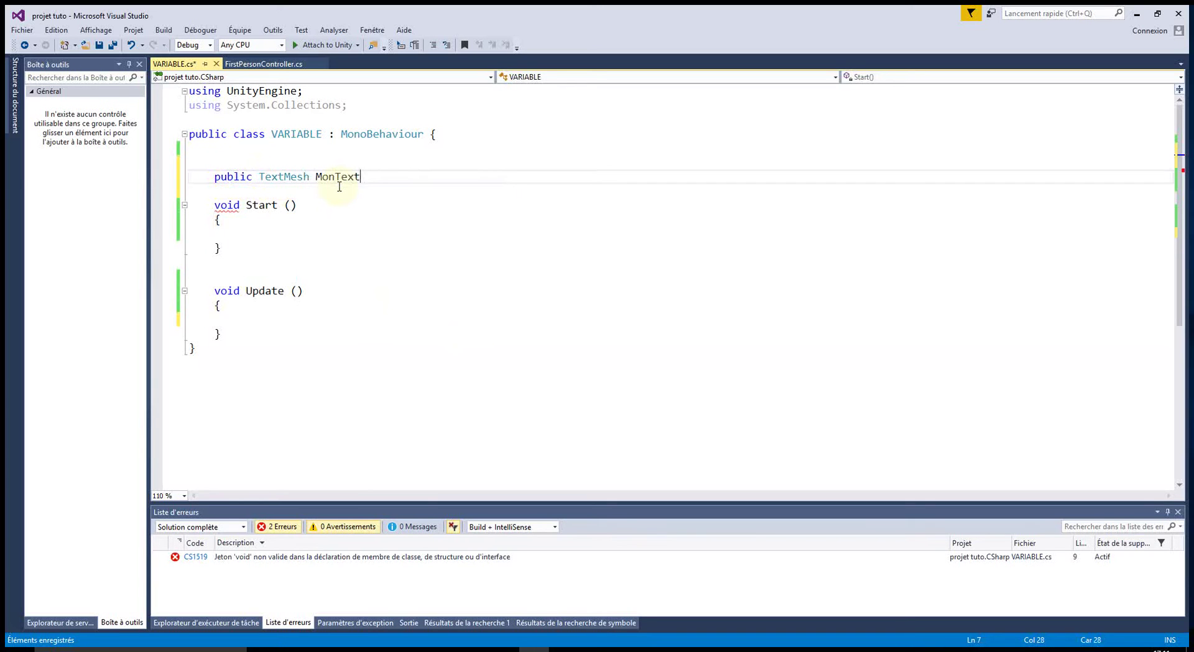
type(";")
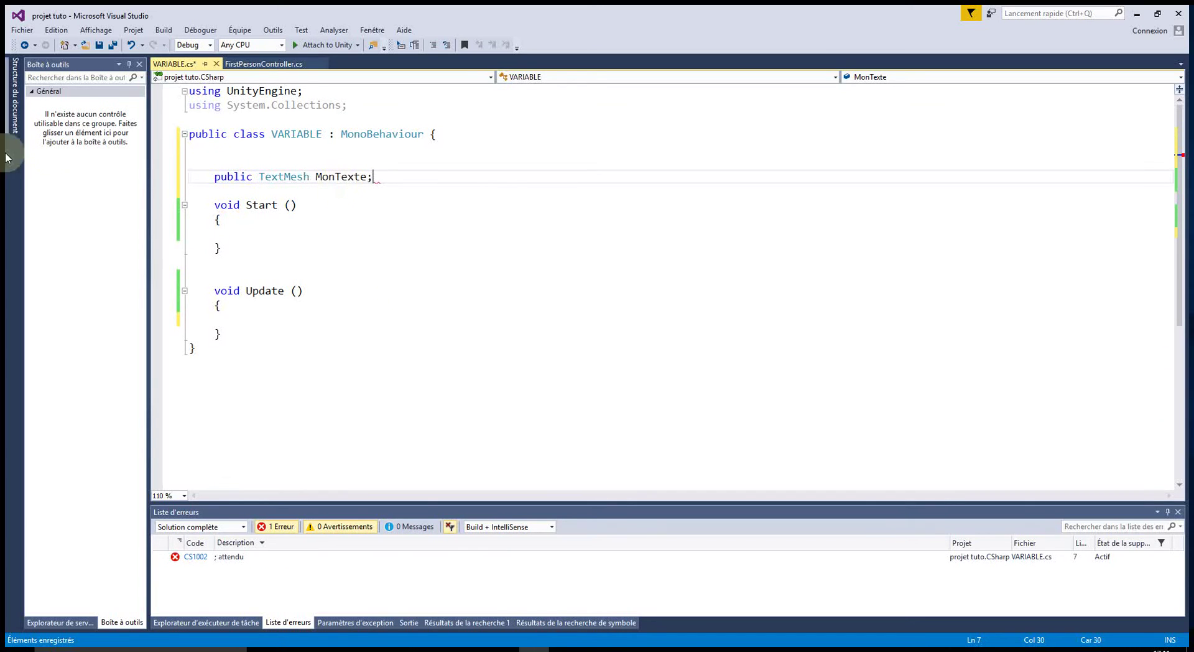
left_click(518, 269)
left_click(98, 45)
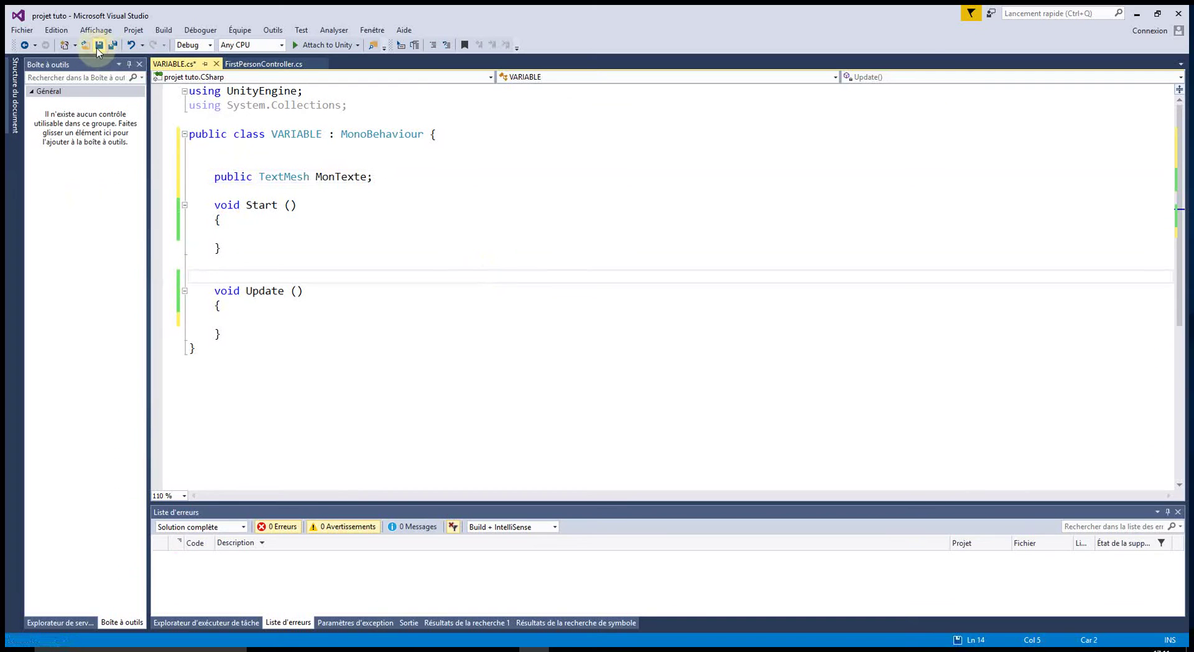
left_click(1138, 13)
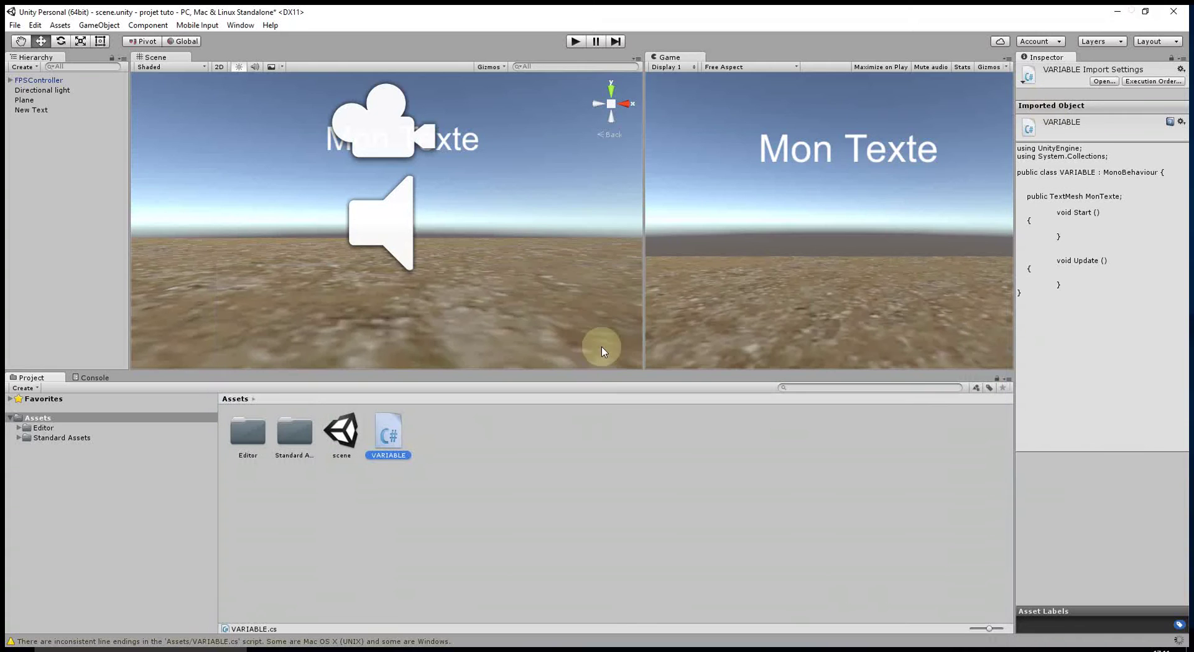
Step: Assign New Text to the VARIABLE component's Mon Texte field, then return to Visual Studio
left_click(28, 109)
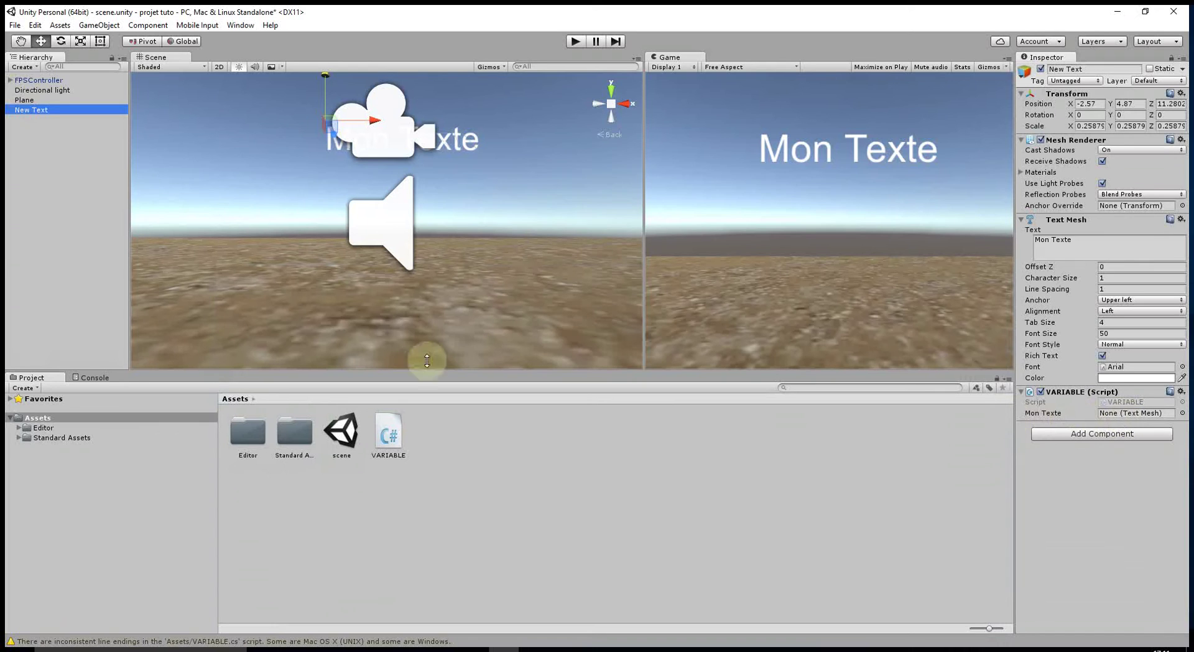
left_click_drag(26, 108, 1121, 416)
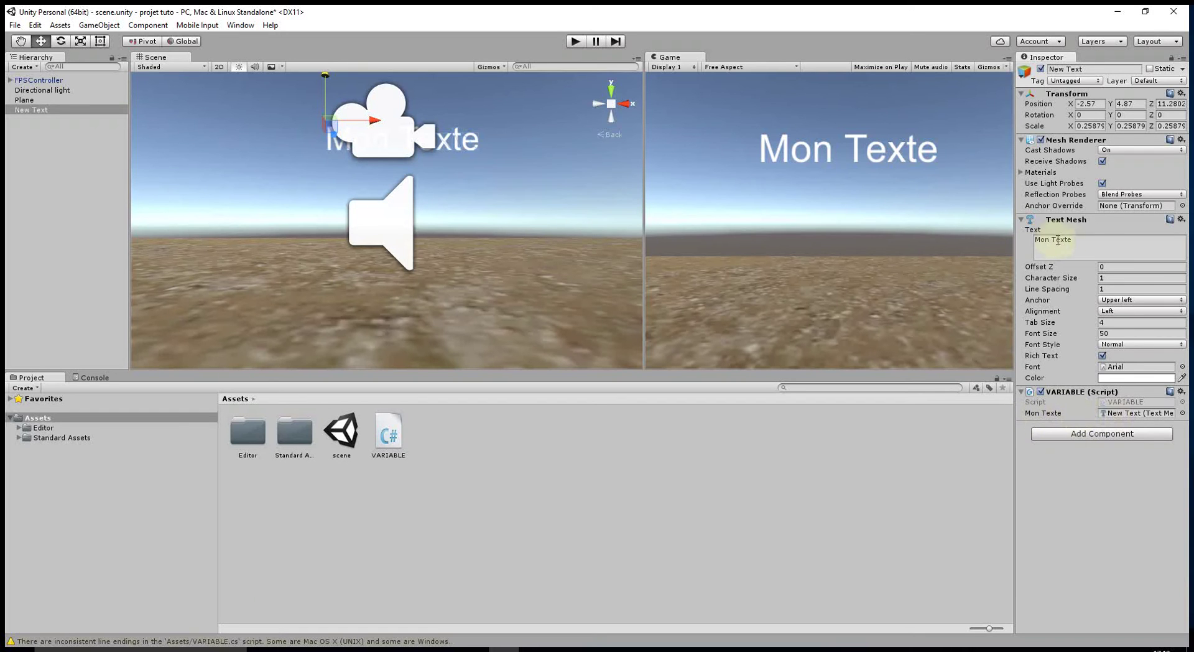
left_click(1093, 242)
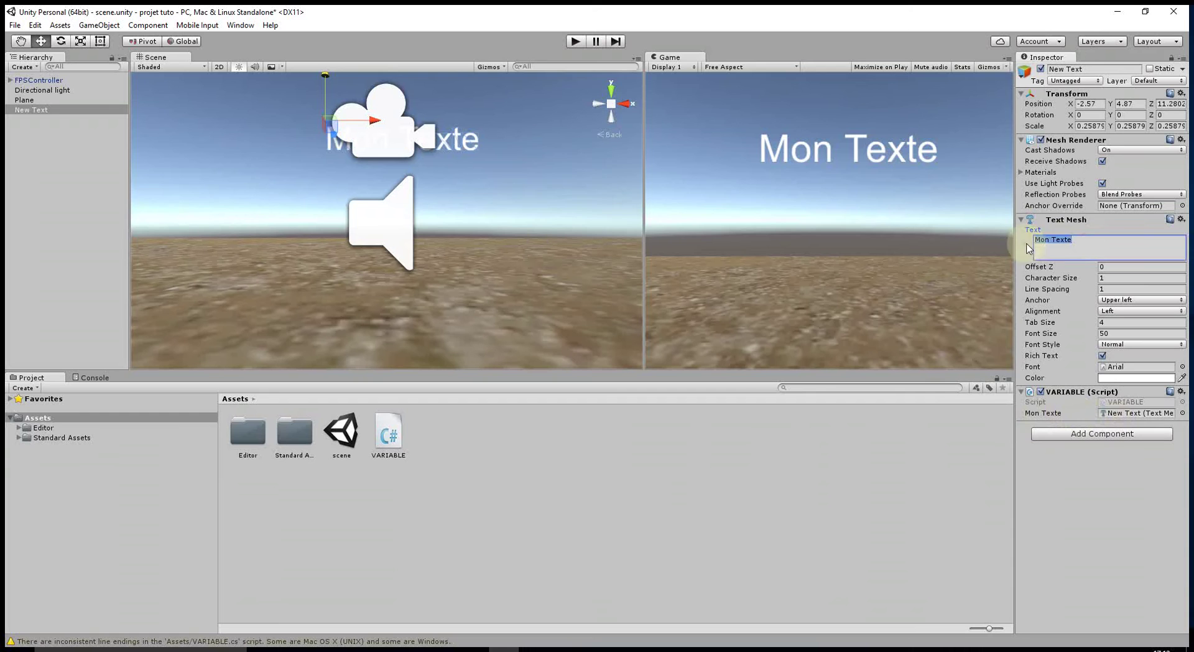
left_click(534, 650)
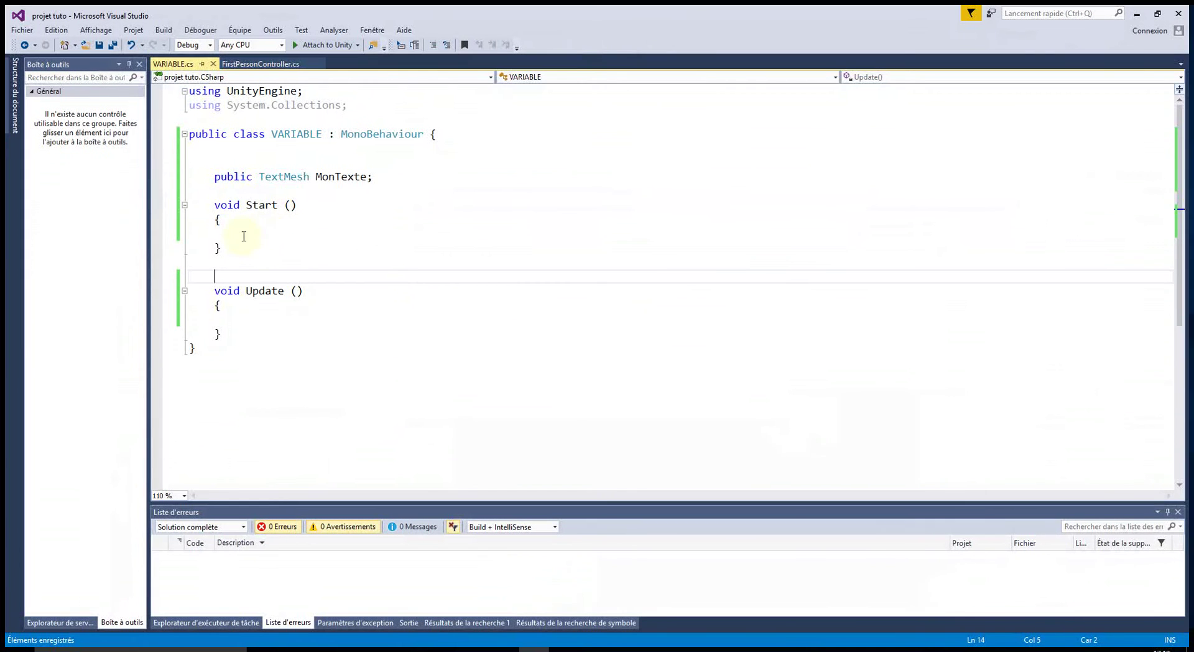
Step: Add private int Nombre = 1; on the line below the MonTexte field
left_click(254, 234)
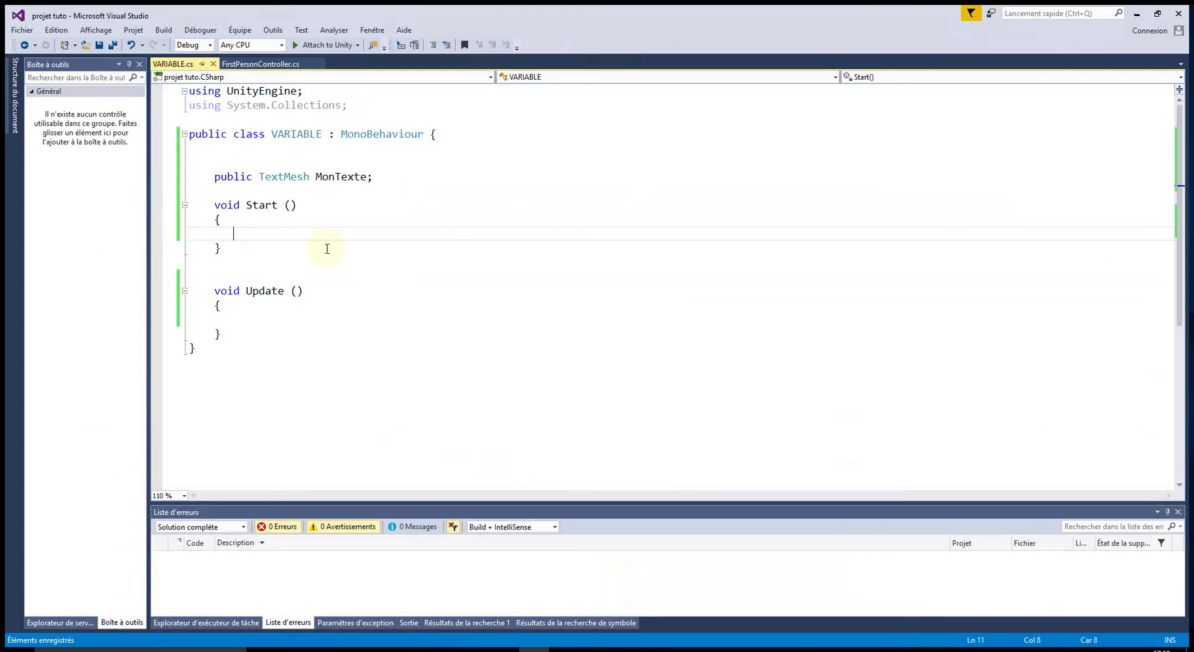
left_click(277, 187)
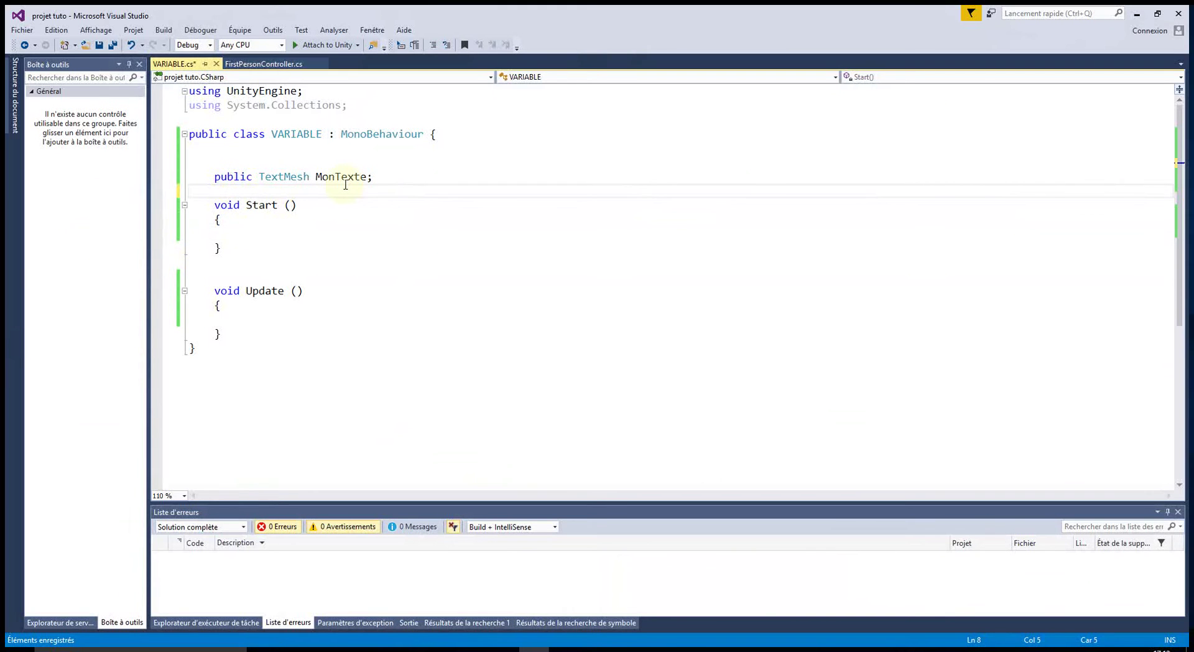
type("private")
type(" int")
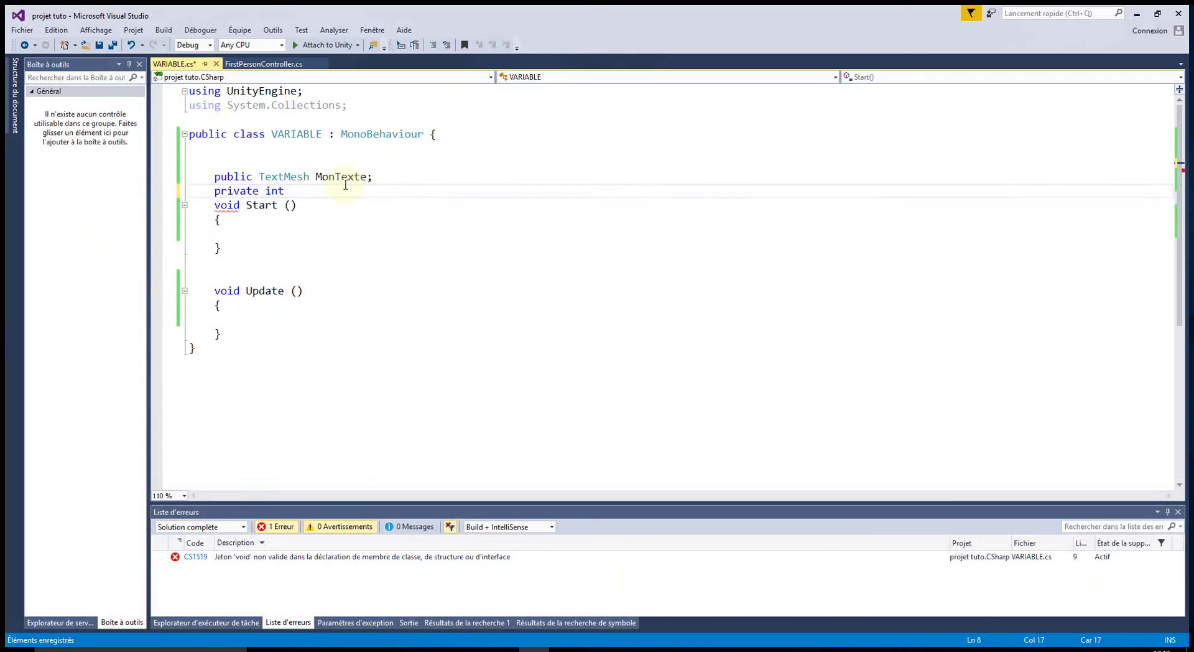
type(" bre")
type("=")
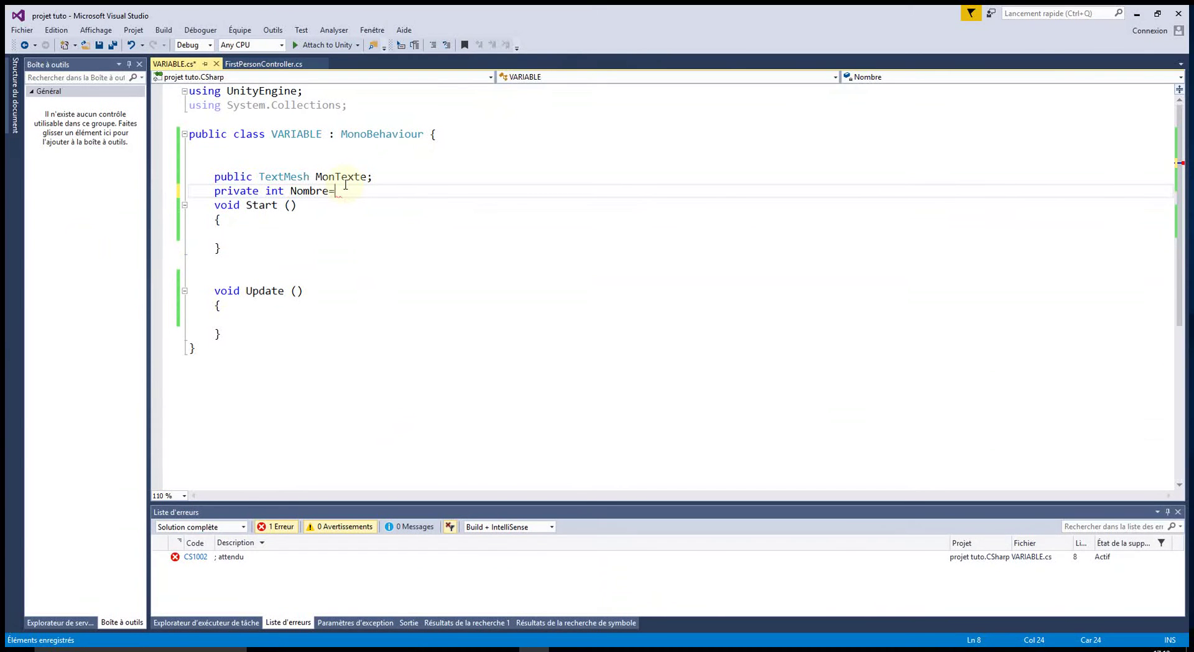
key("BackSpace")
type(" = 1;")
key("Return")
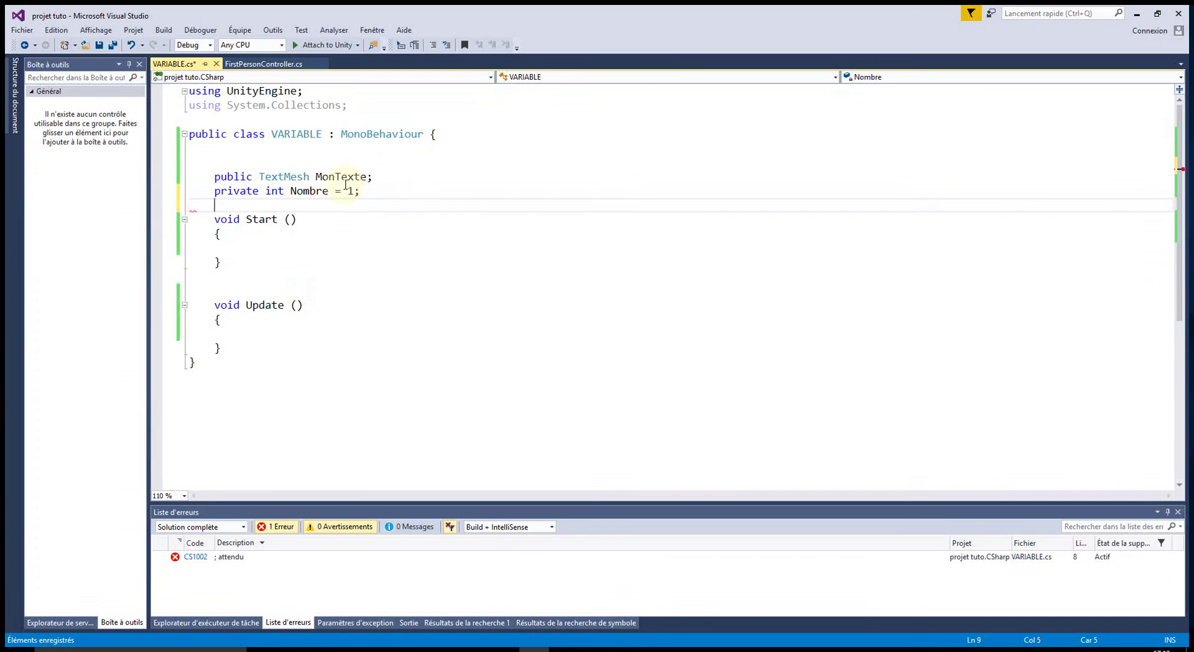
left_click(256, 245)
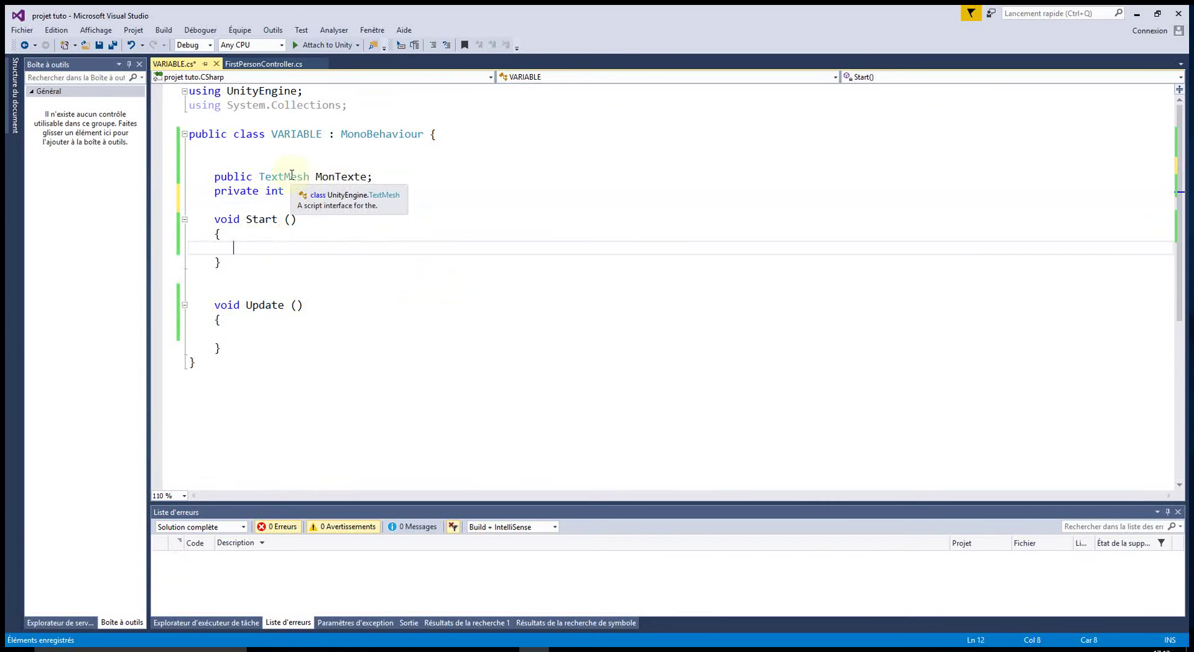
Step: In Start, enter MonTexte.text using IntelliSense completions
type("Mon")
key("Down")
key("Down")
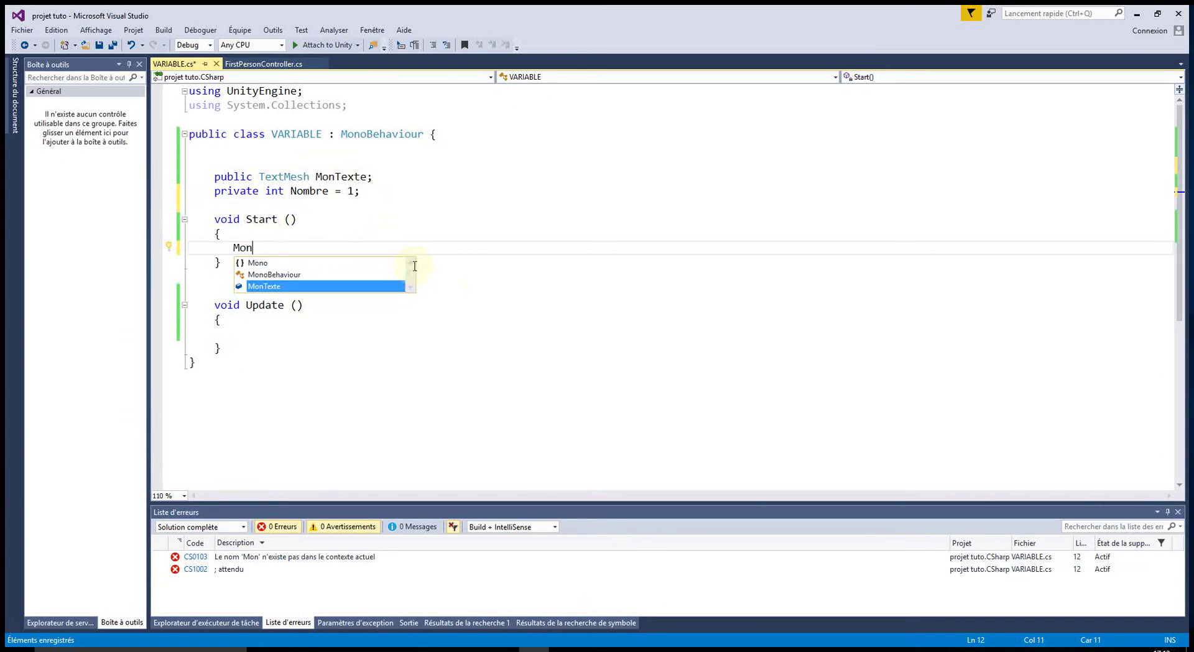
key("Tab")
type(".")
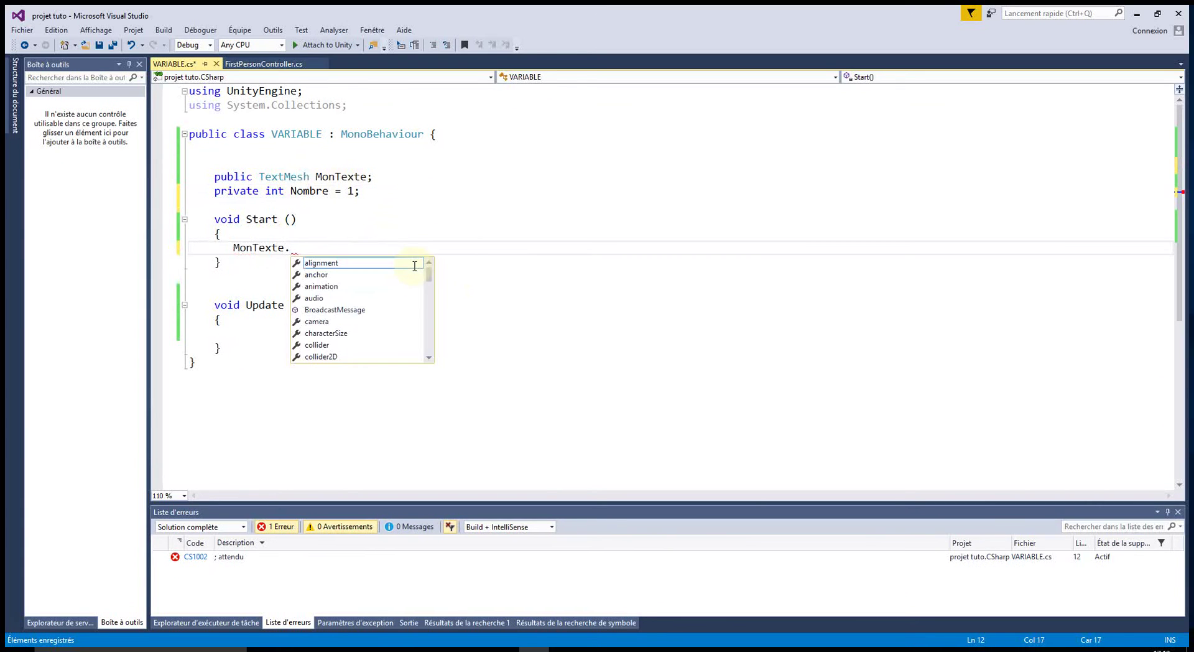
key("Down")
key("Down")
key("Down")
key("Down")
key("Down")
key("Down")
key("Down")
key("Down")
key("Down")
key("Down")
key("Down")
key("Down")
key("Down")
key("Down")
key("Down")
key("Down")
key("Down")
key("Down")
key("Down")
key("Down")
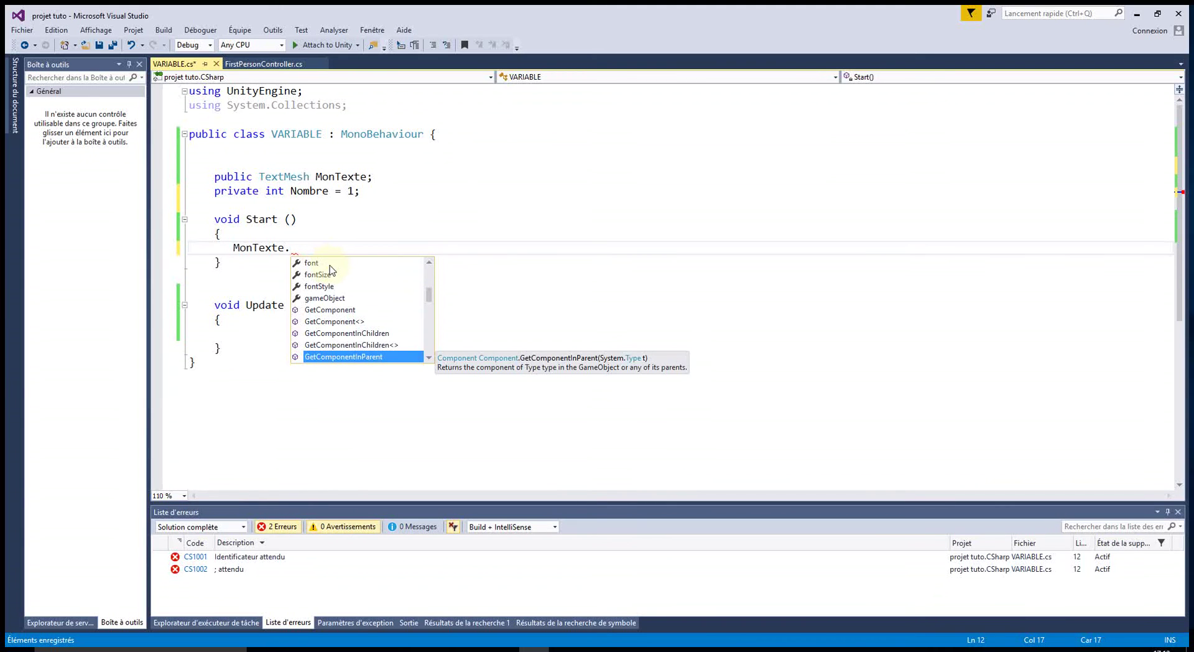
key("Down")
key("Down")
key("Down")
key("Down")
key("Down")
key("Down")
key("Down")
key("Down")
key("Down")
key("Down")
key("Down")
key("Down")
key("Down")
key("Down")
key("Down")
key("Down")
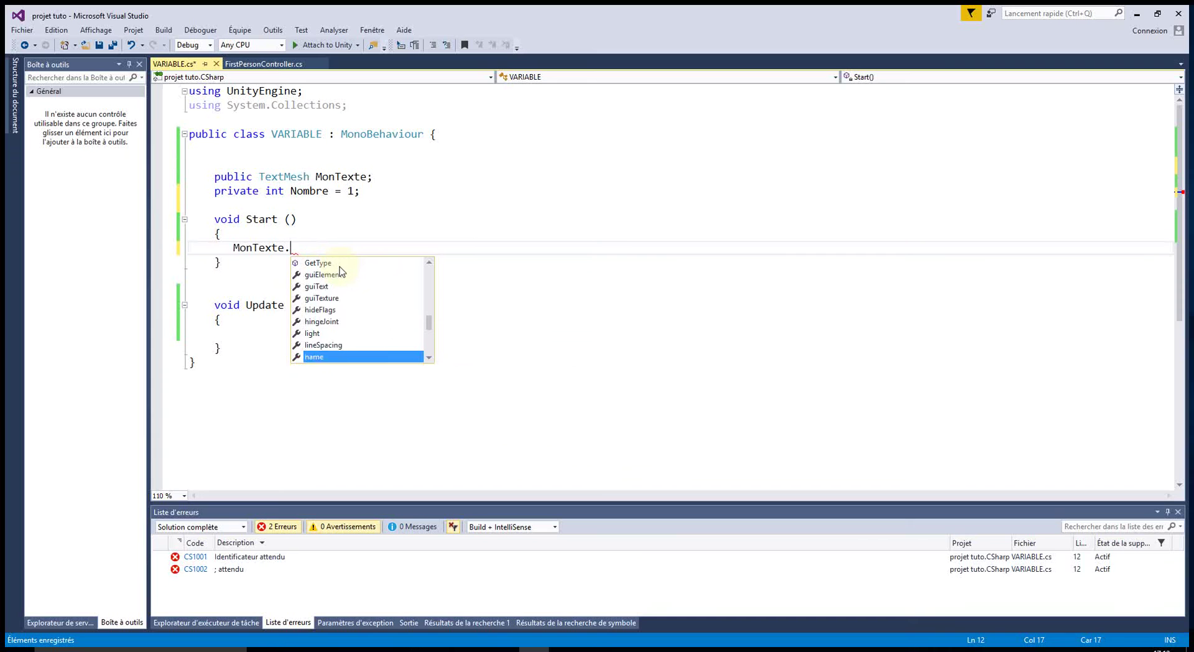
key("Down")
key("Down")
key("Down")
key("Down")
key("Down")
key("Down")
key("Down")
key("Down")
key("Down")
key("Down")
key("Down")
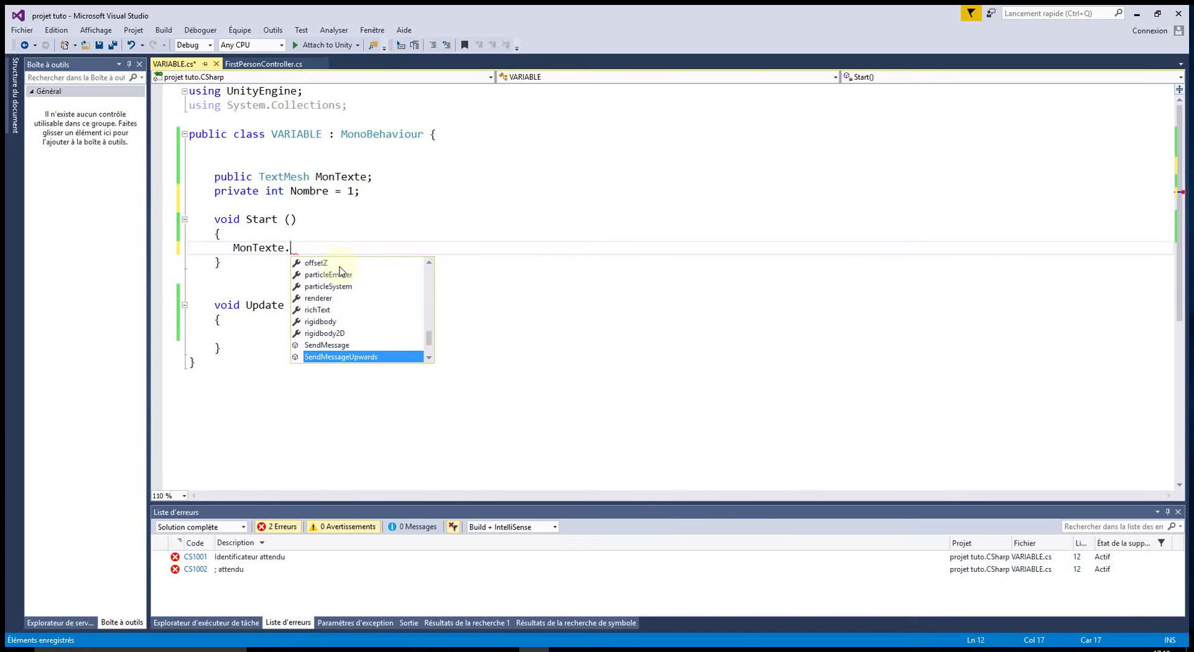
key("Down")
key("Up")
key("Up")
key("Up")
key("Down")
key("Down")
key("Down")
key("Down")
key("Down")
key("Tab")
Step: Finish the Start line as MonTexte.text = "Mon Nombre " + Nombre;
left_click(396, 308)
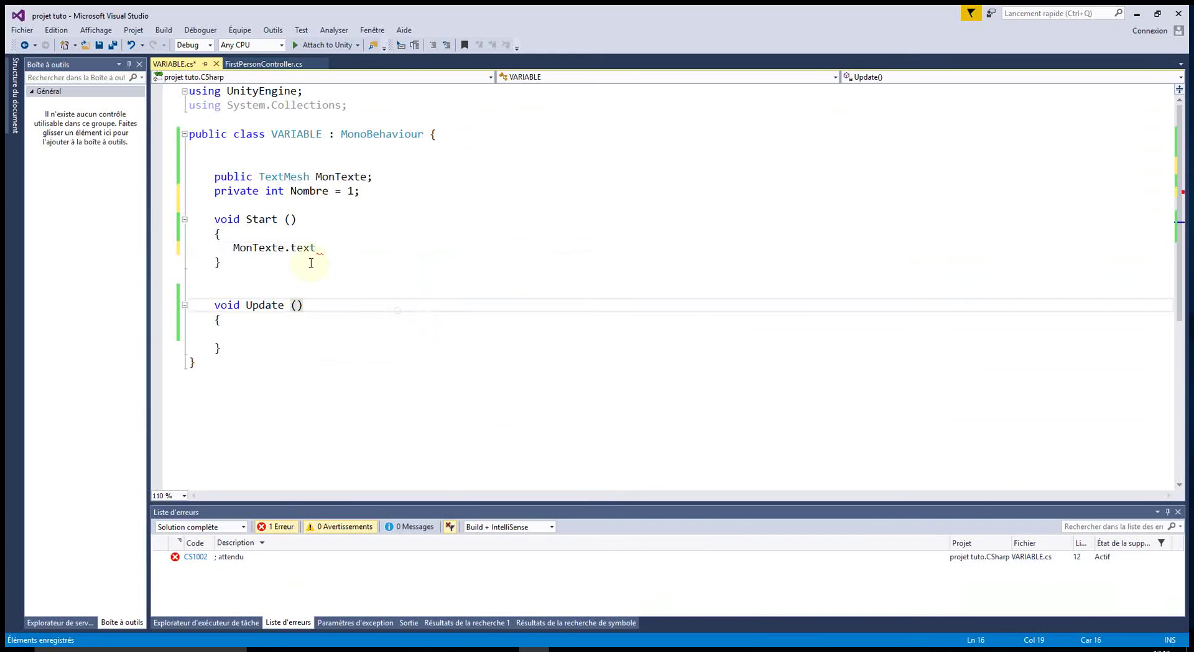
key("alt+Tab")
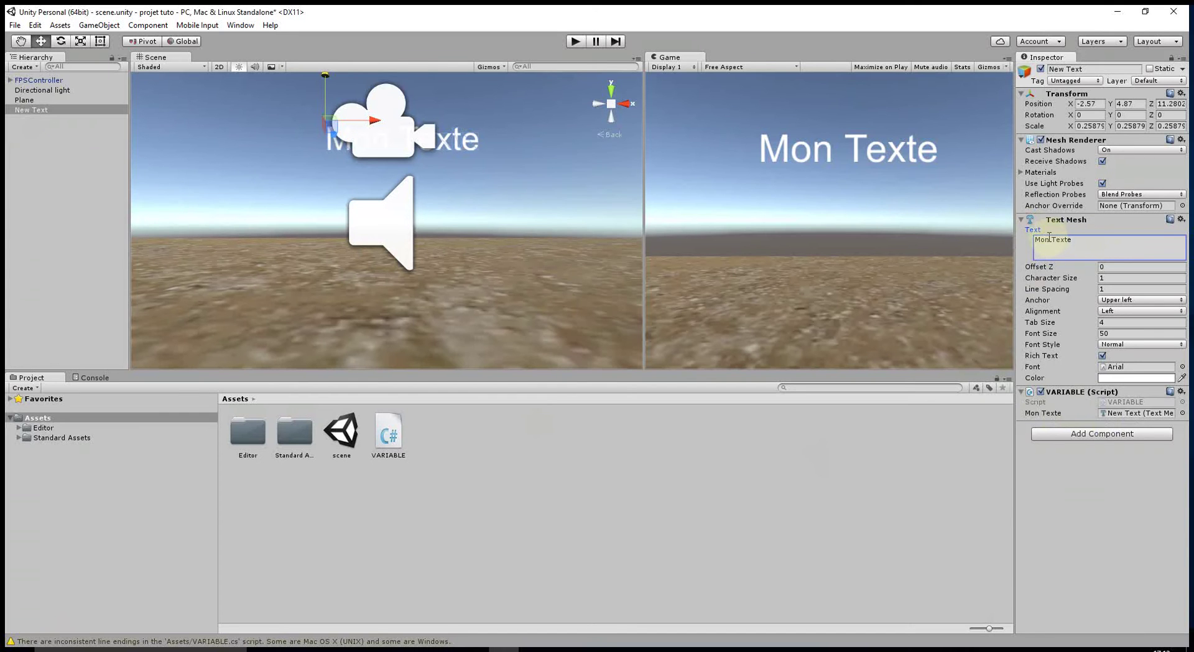
key("alt+Tab")
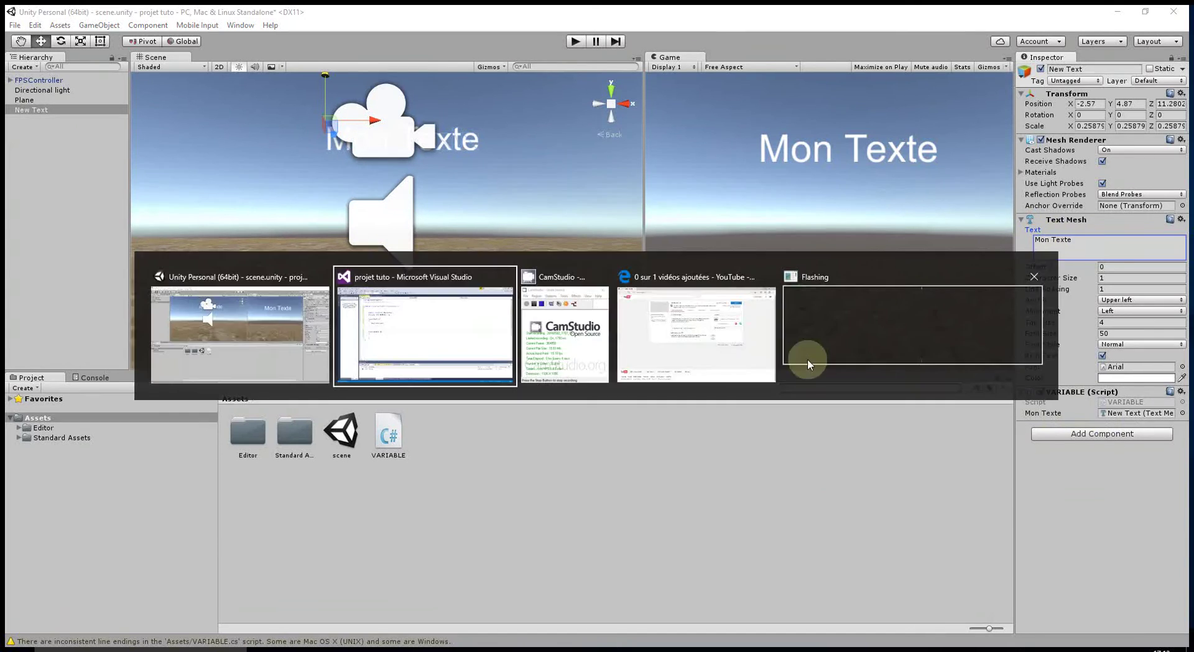
left_click(336, 248)
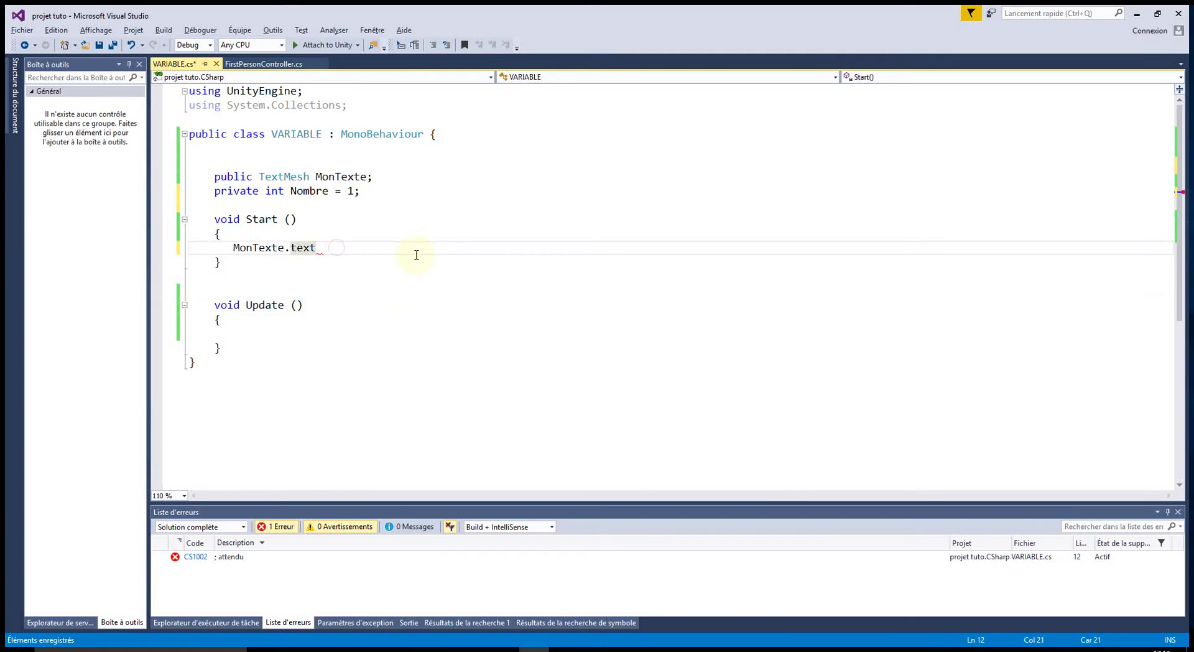
type("= \"")
type("Mon Nombre")
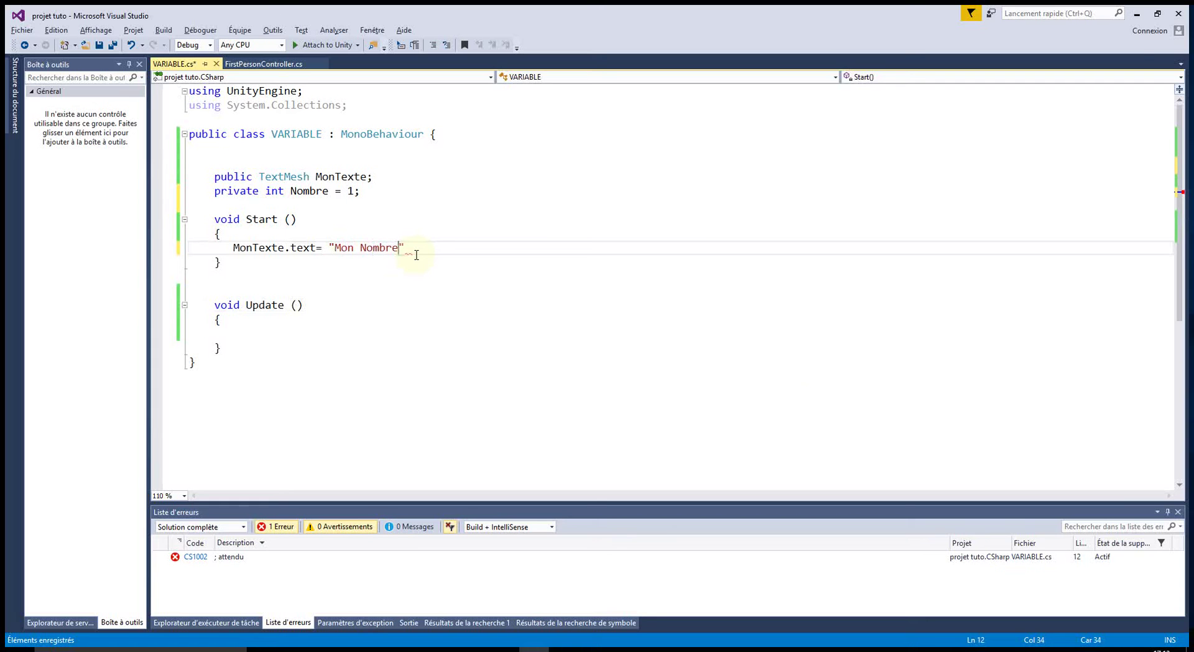
type(" \"")
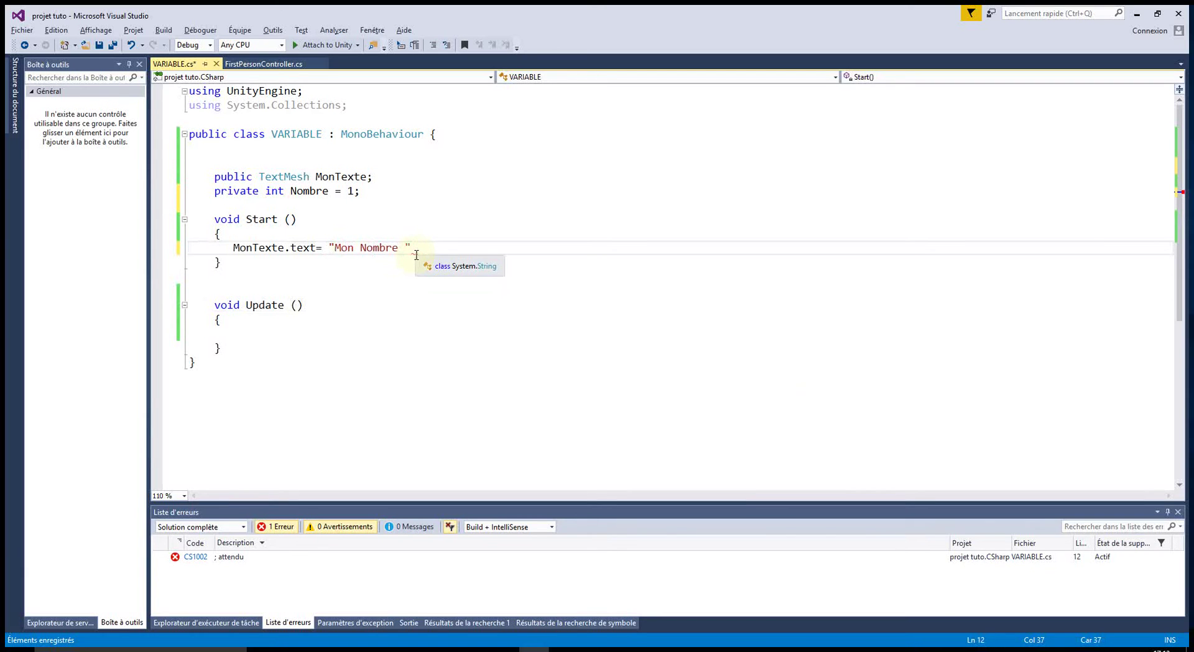
type(" + Nombre;")
left_click(495, 357)
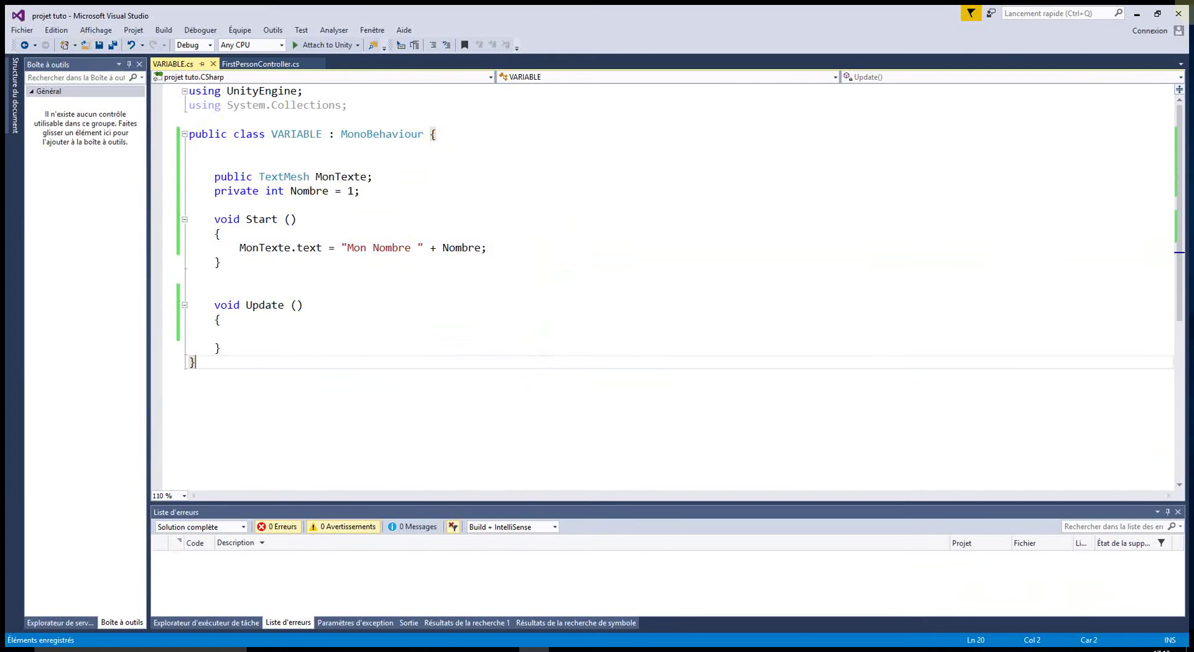
left_click(1137, 13)
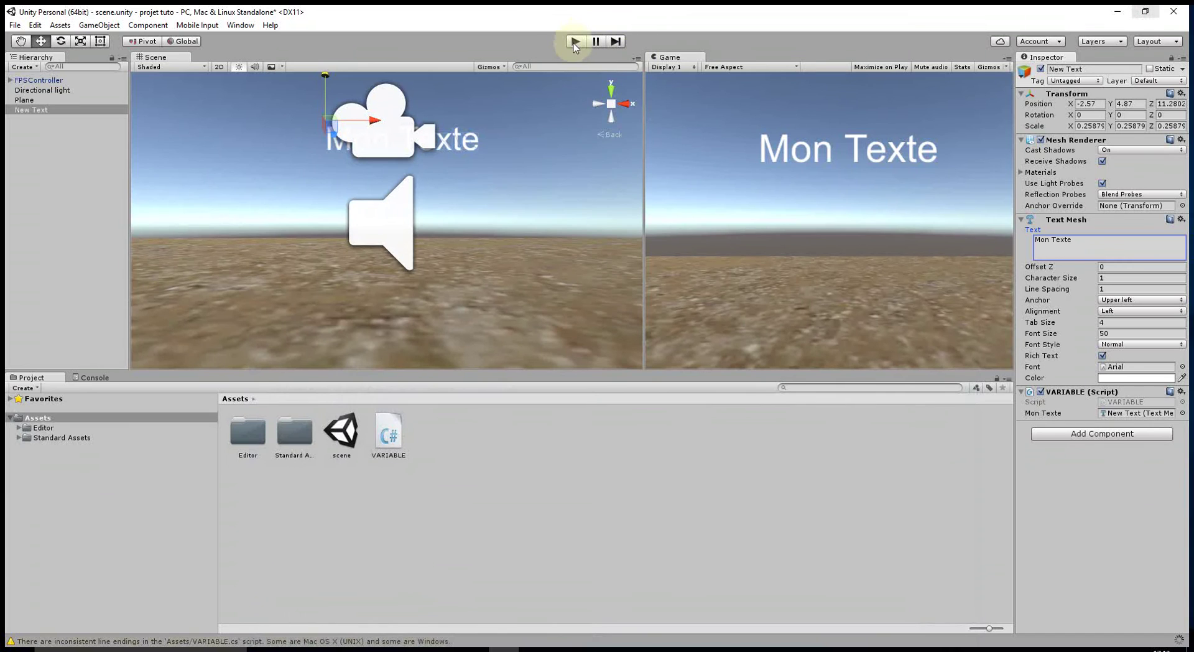
Step: Play-test the scene to check how the 3D text looks, then stop
left_click(574, 45)
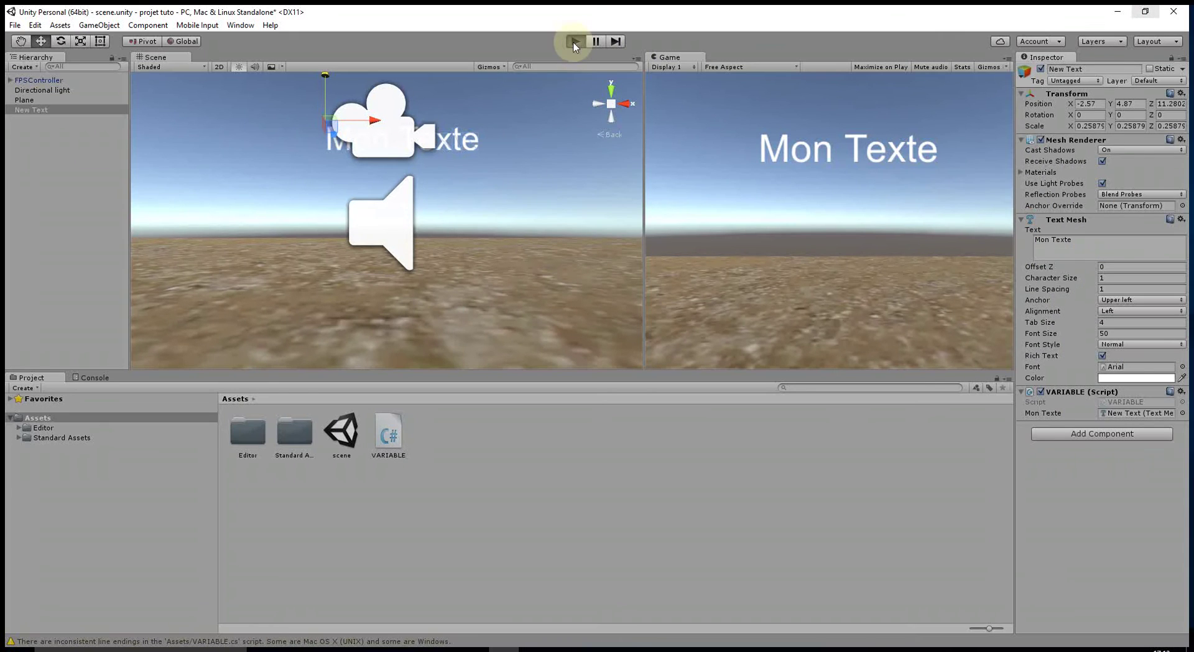
key("s")
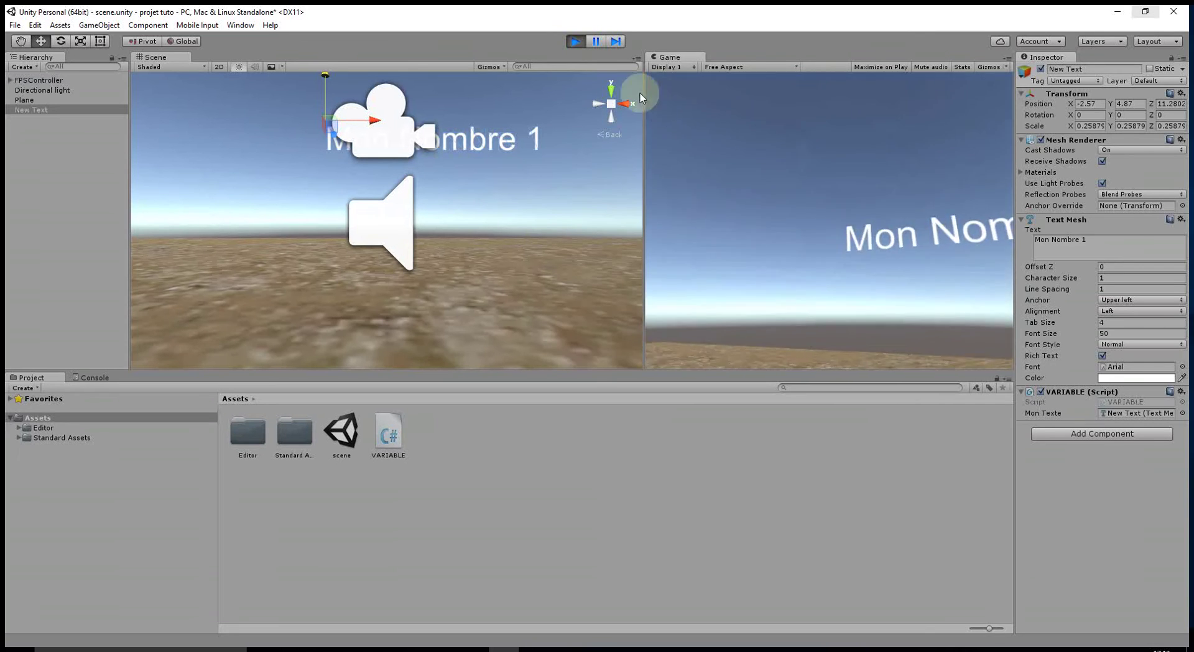
left_click(574, 41)
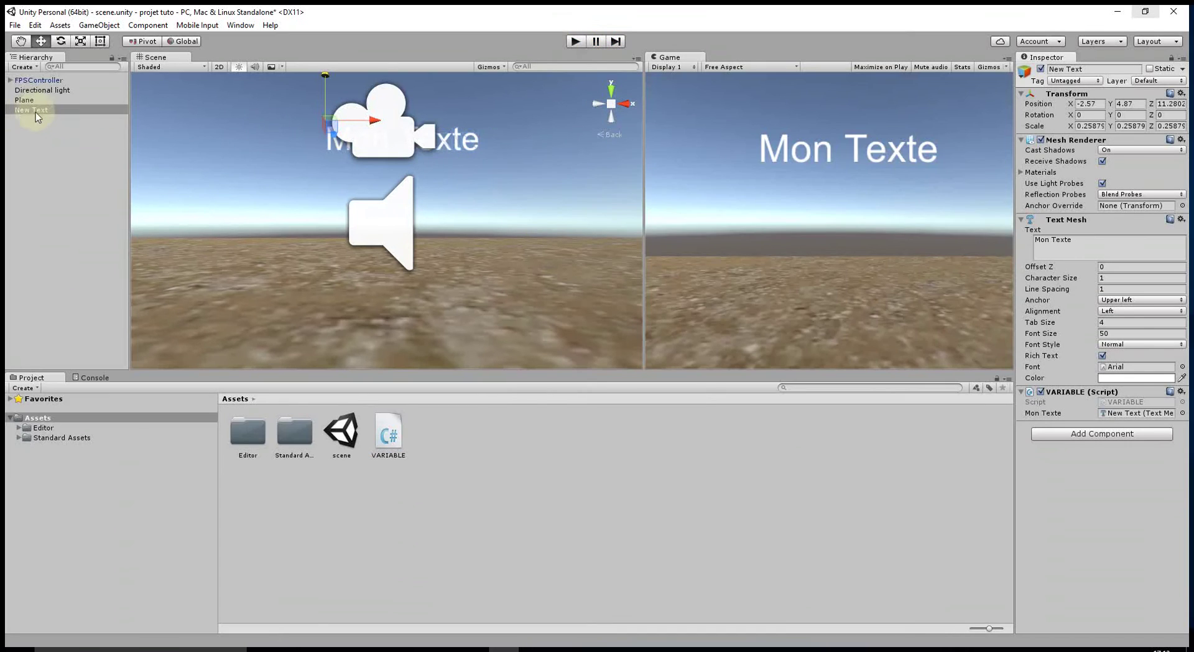
Step: Scale the New Text down to 0.13247 and play-test again, showing 'Mon Nombre 1'
mouse_move(324, 119)
left_mouse_down()
mouse_move(297, 113)
mouse_move(309, 117)
left_mouse_up()
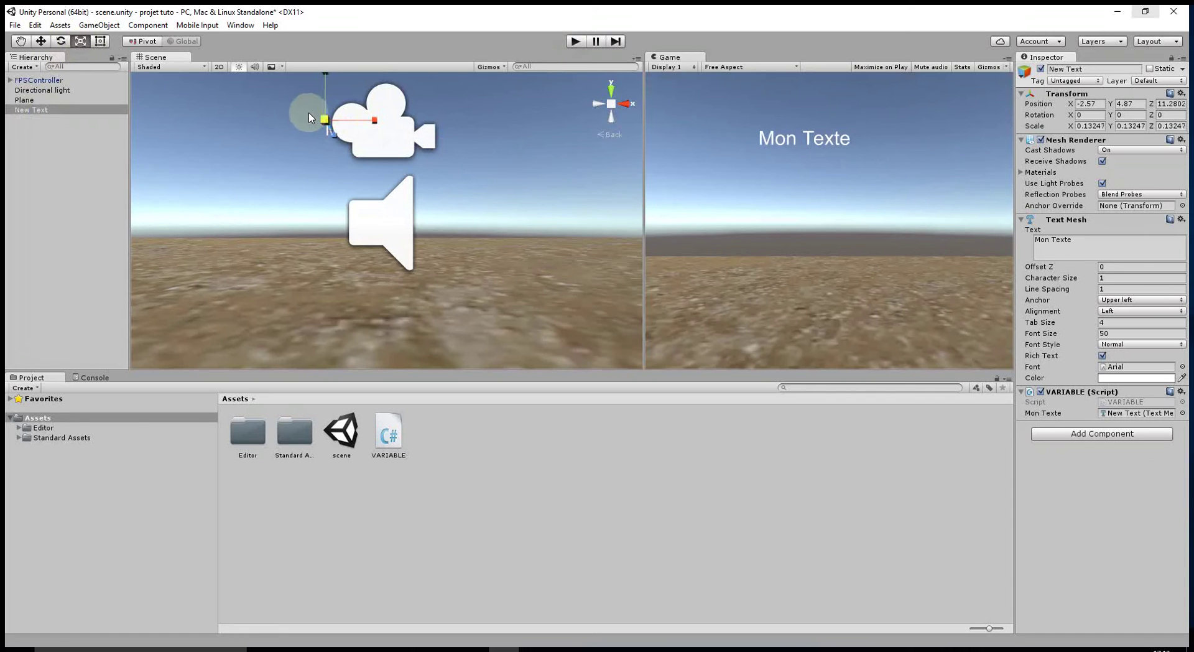
left_click(576, 40)
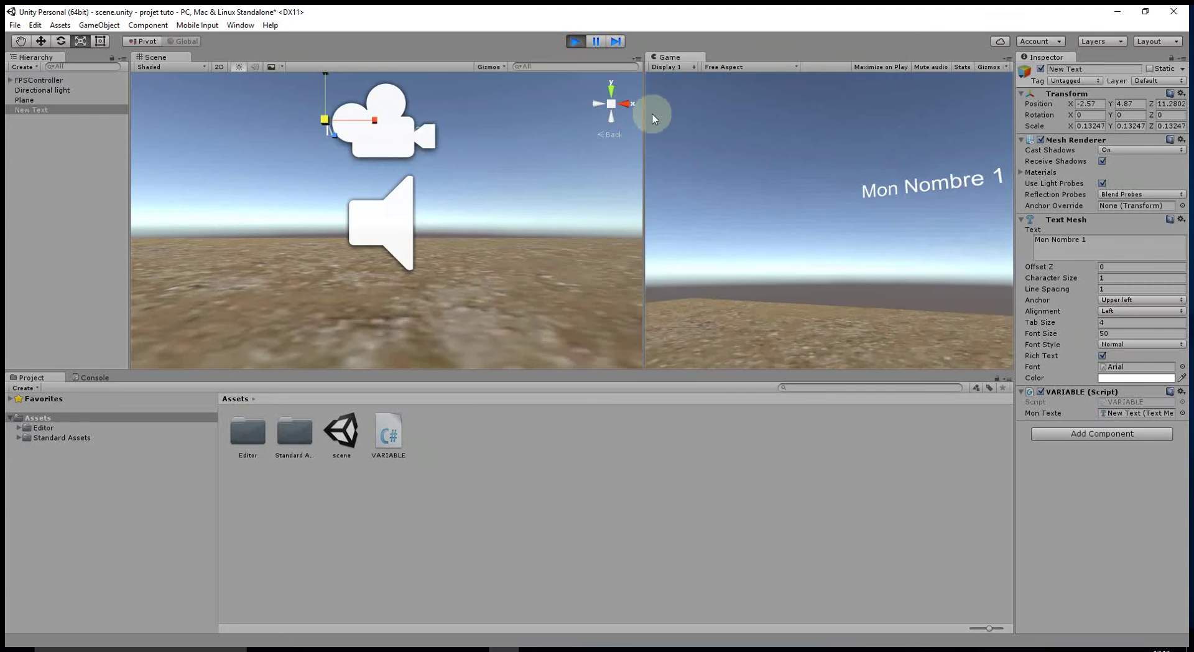
left_click(570, 41)
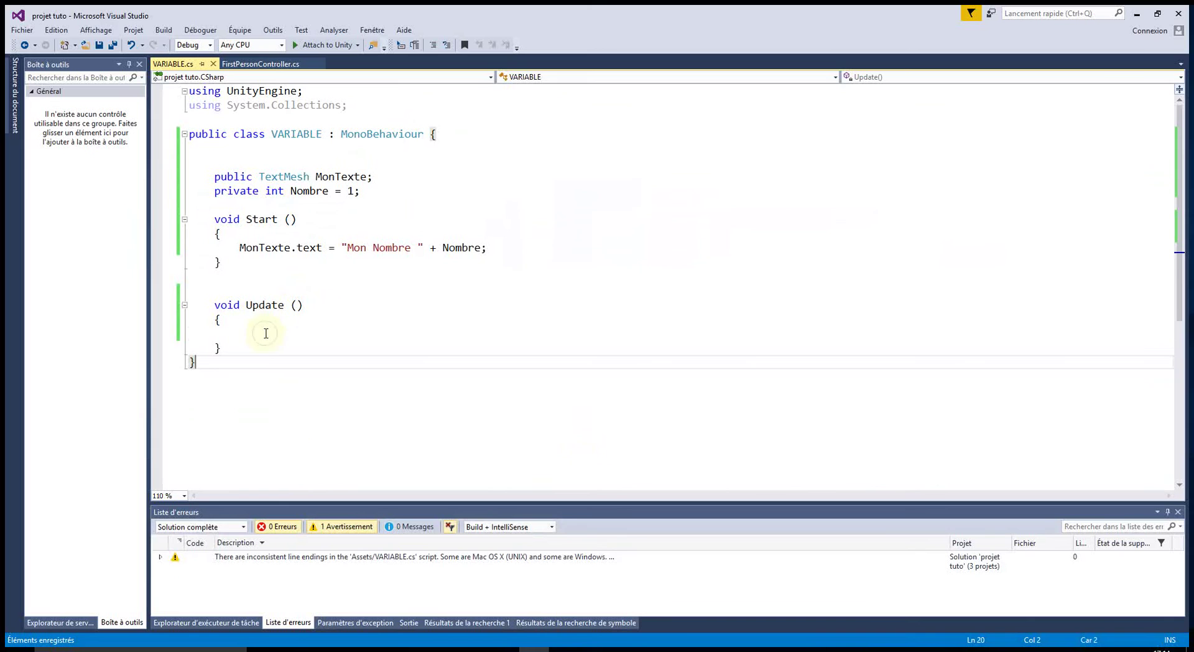
left_click(266, 333)
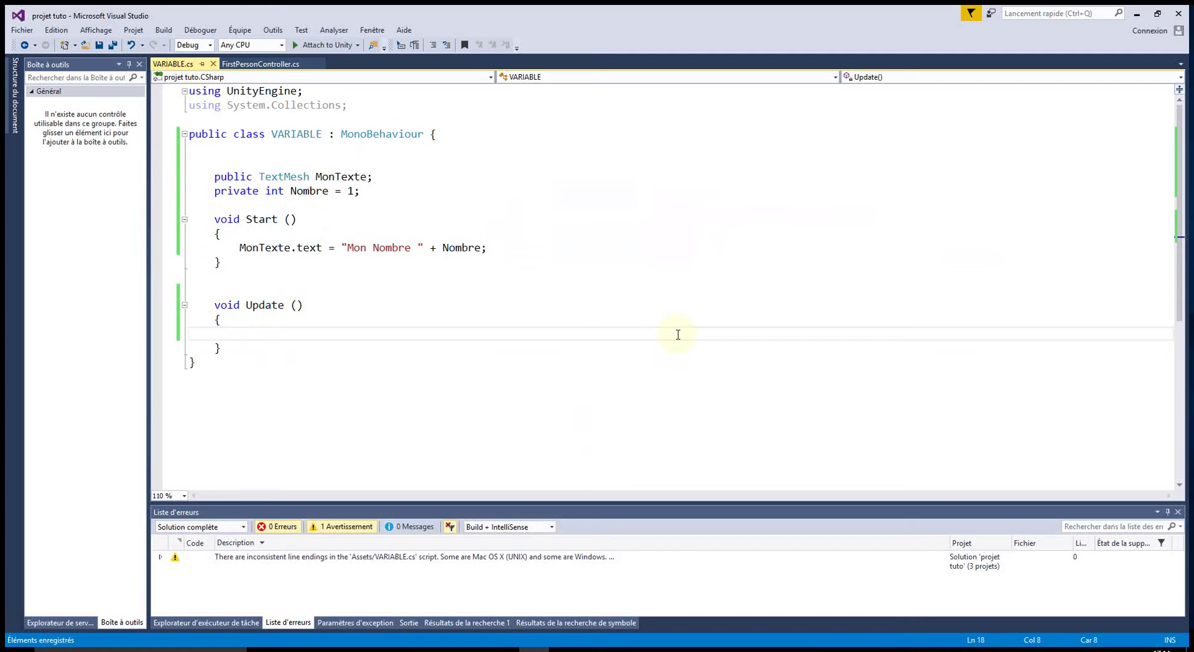
Step: Add Nombre = Nombre + 1; inside Update so the counter rises every frame
type("N")
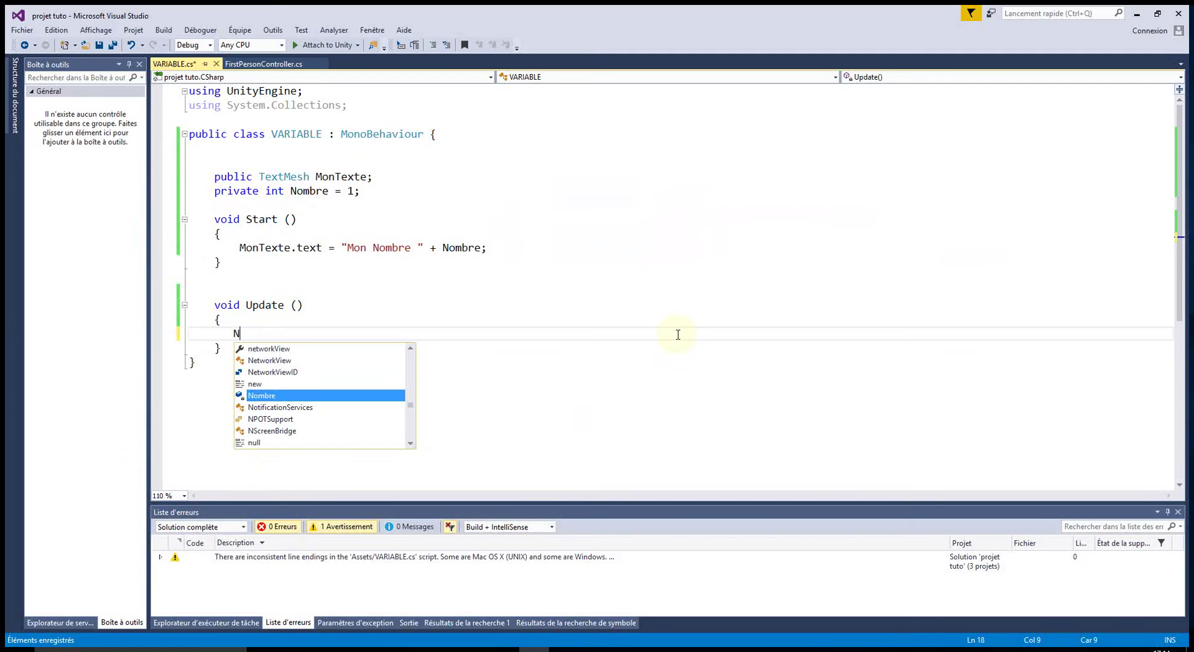
type("ombre")
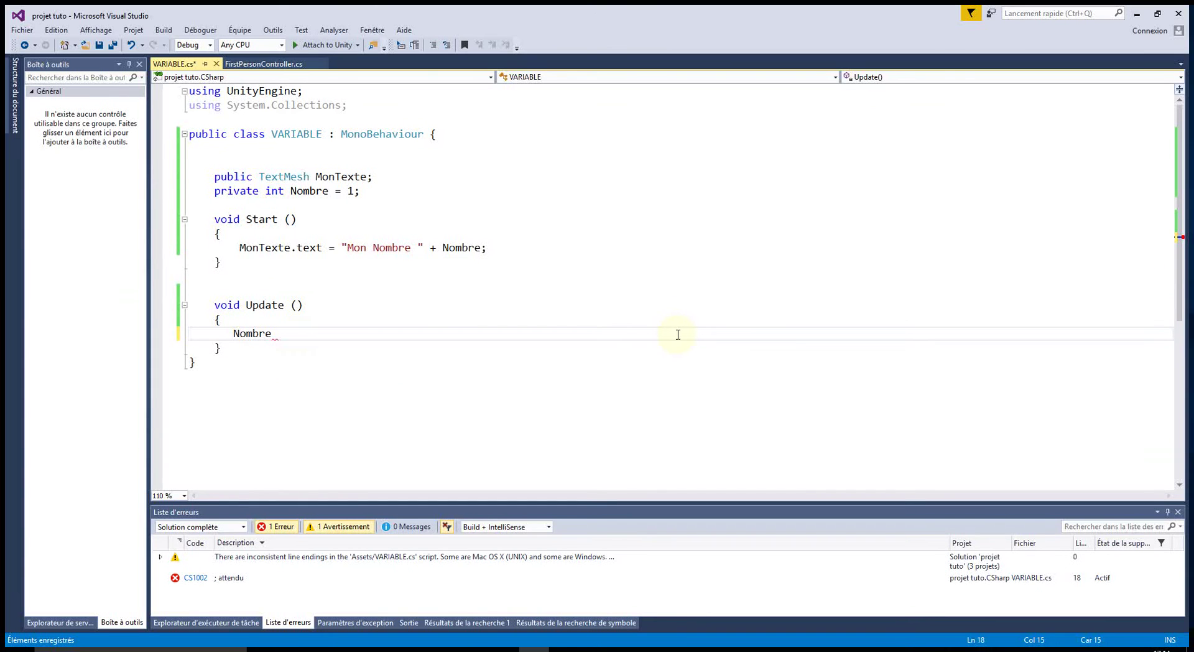
type("= No")
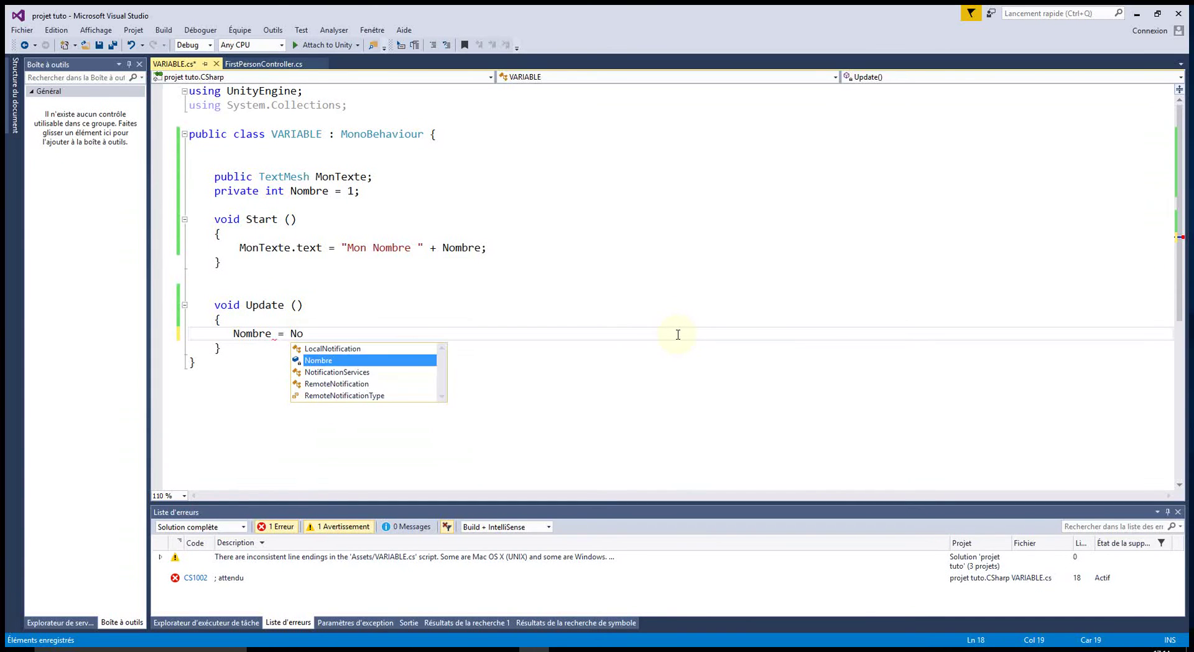
type("mbre")
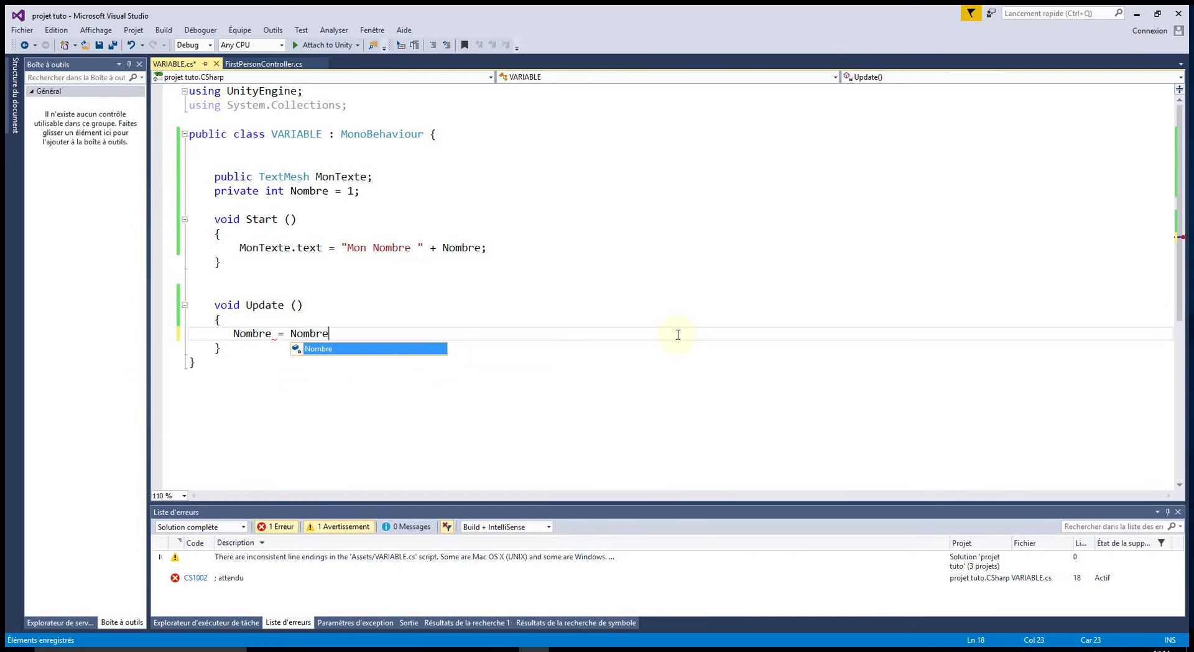
type(" + 1;")
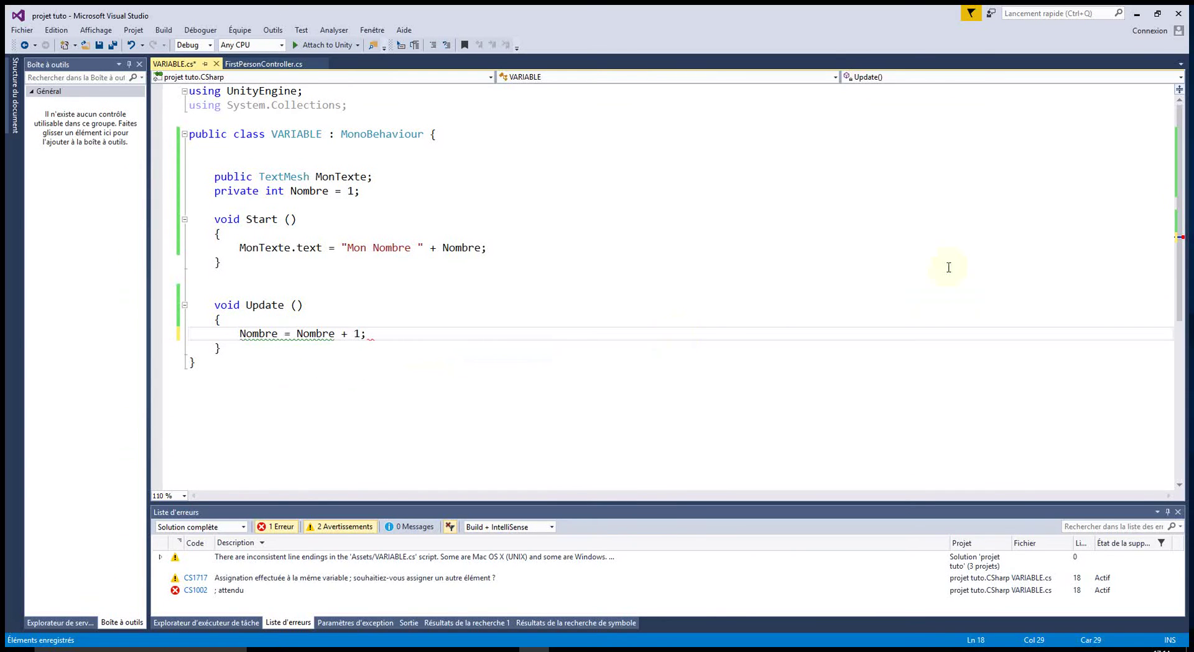
left_click(514, 382)
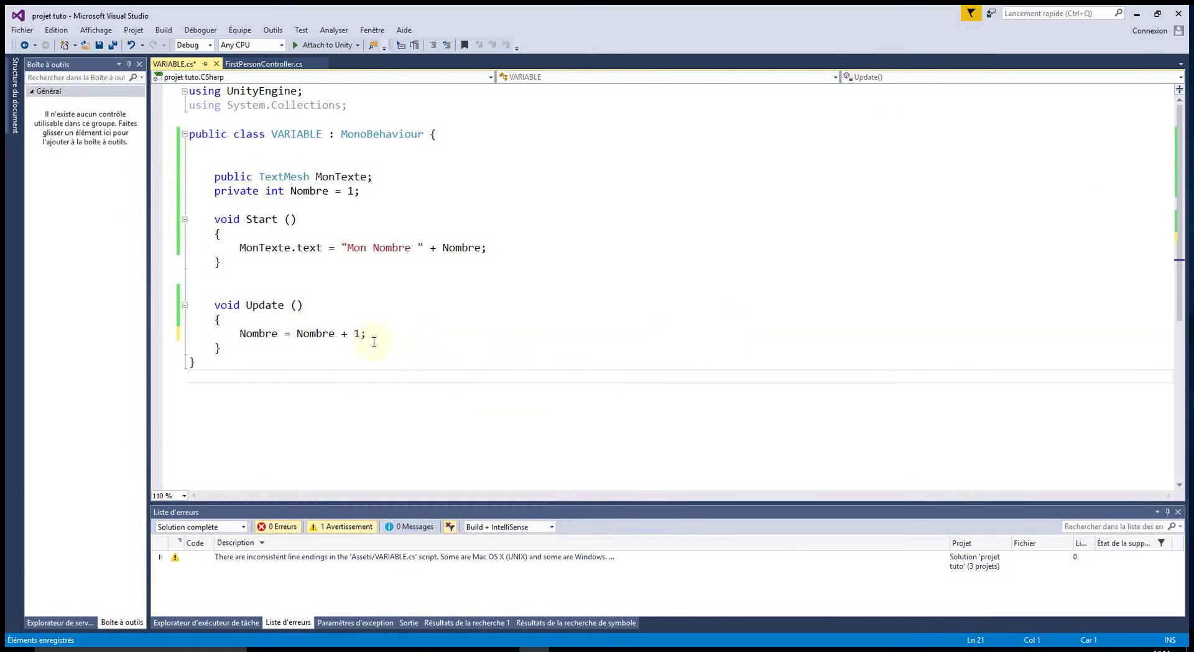
left_click(400, 336)
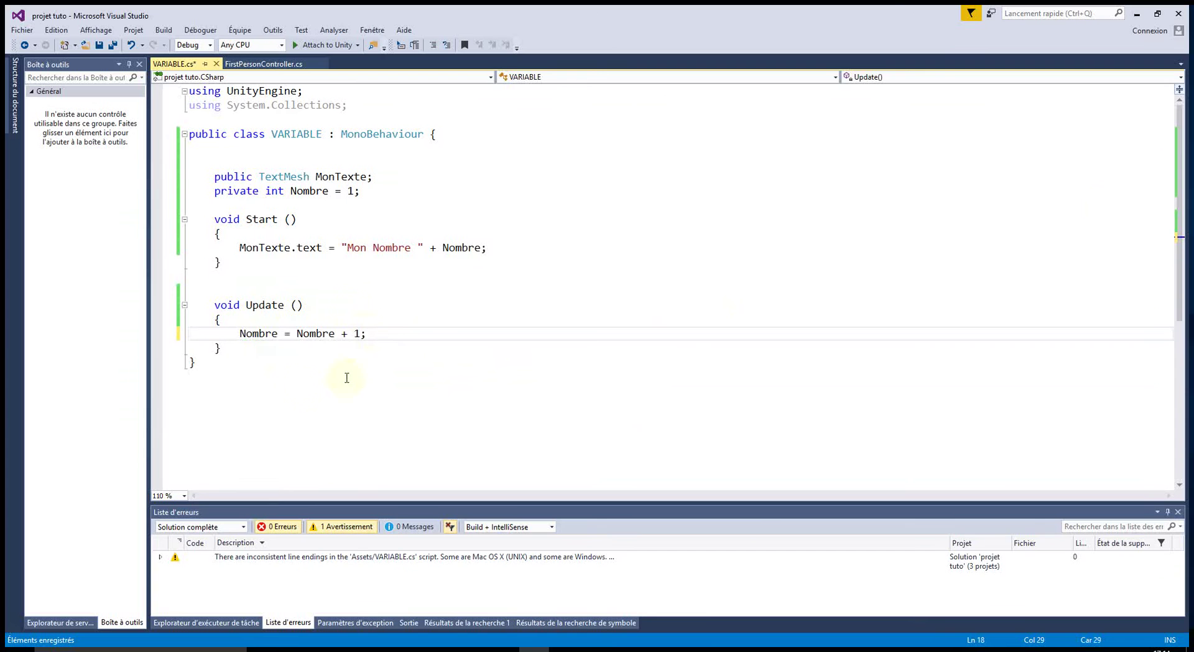
mouse_move(257, 334)
mouse_move(249, 250)
left_click(239, 247)
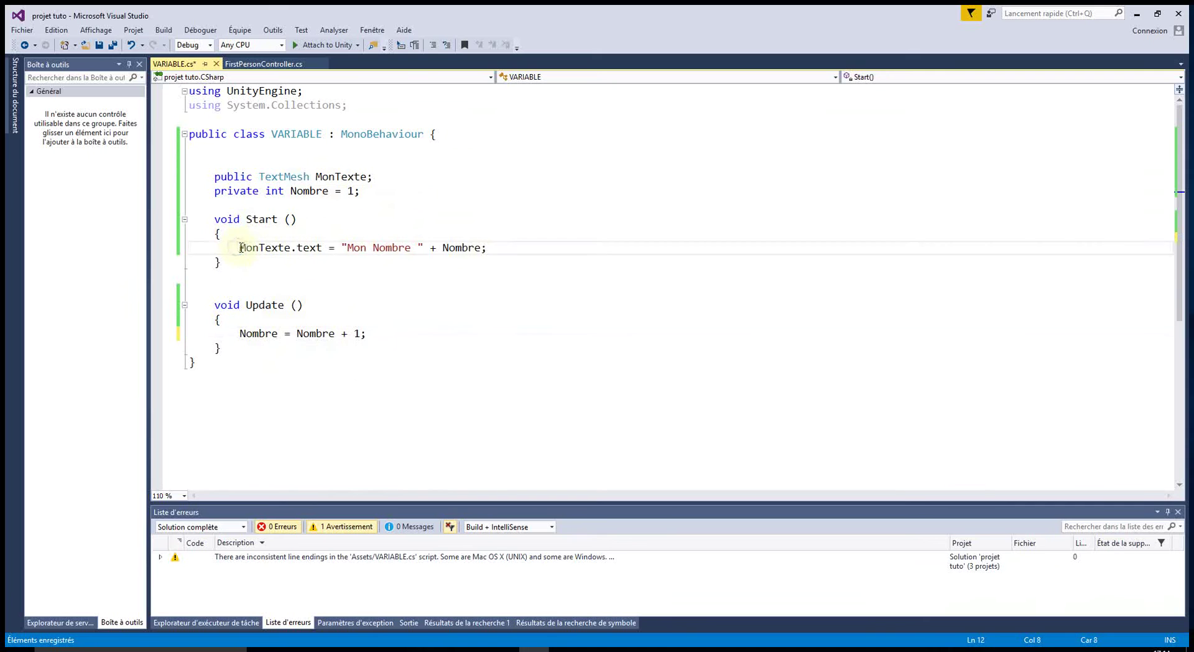
Step: Copy the MonTexte.text = "Mon Nombre " + Nombre; line below the increment in Update
left_click_drag(239, 247, 493, 247)
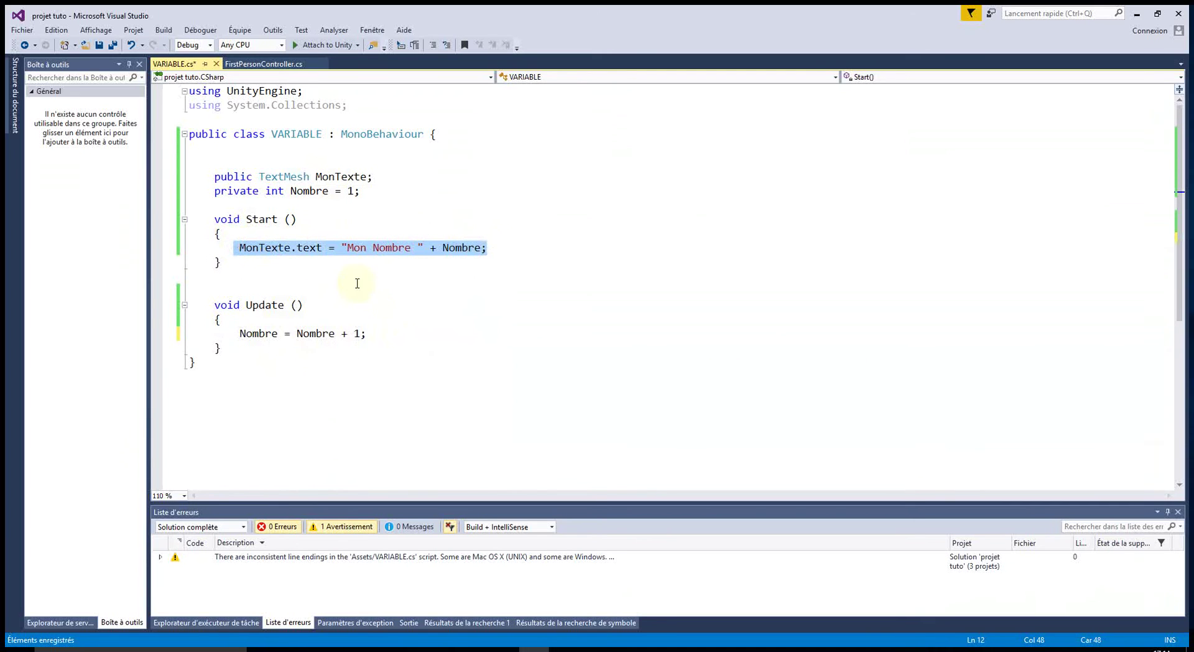
right_click(342, 252)
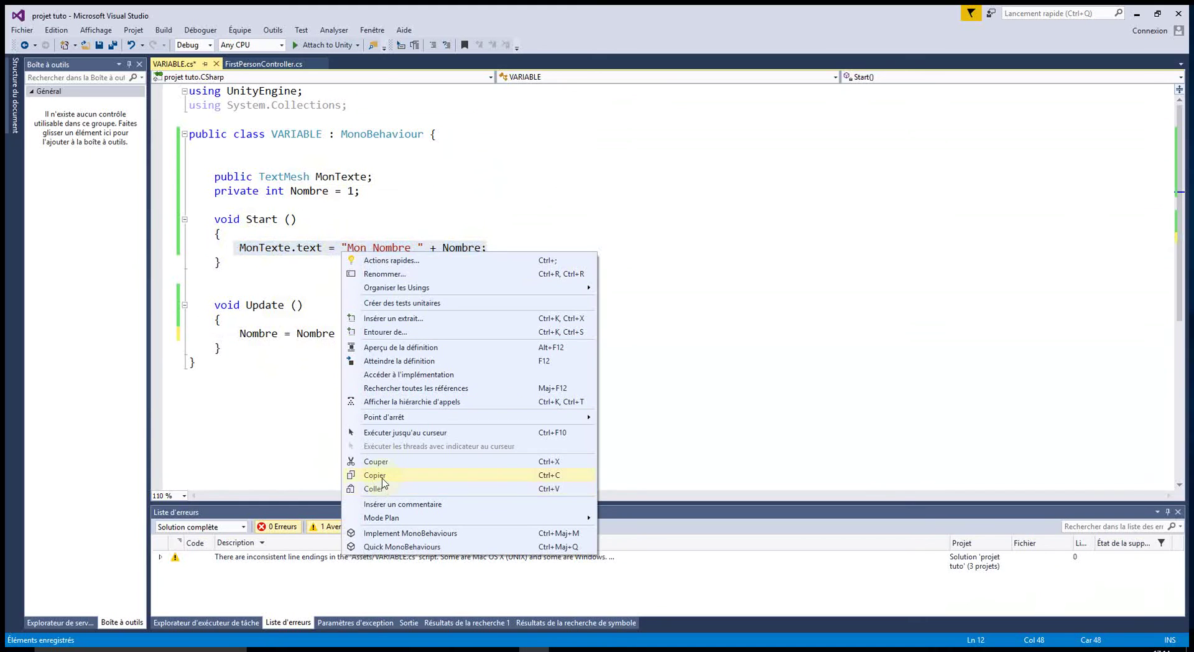
left_click(382, 476)
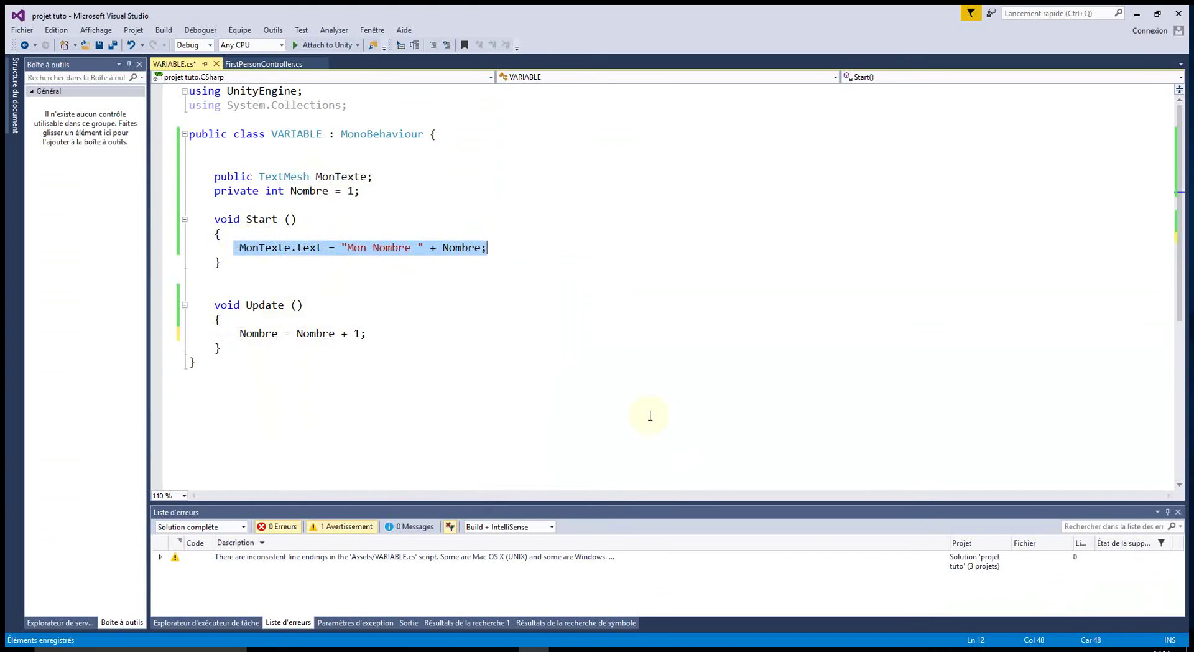
left_click(384, 334)
key("Return")
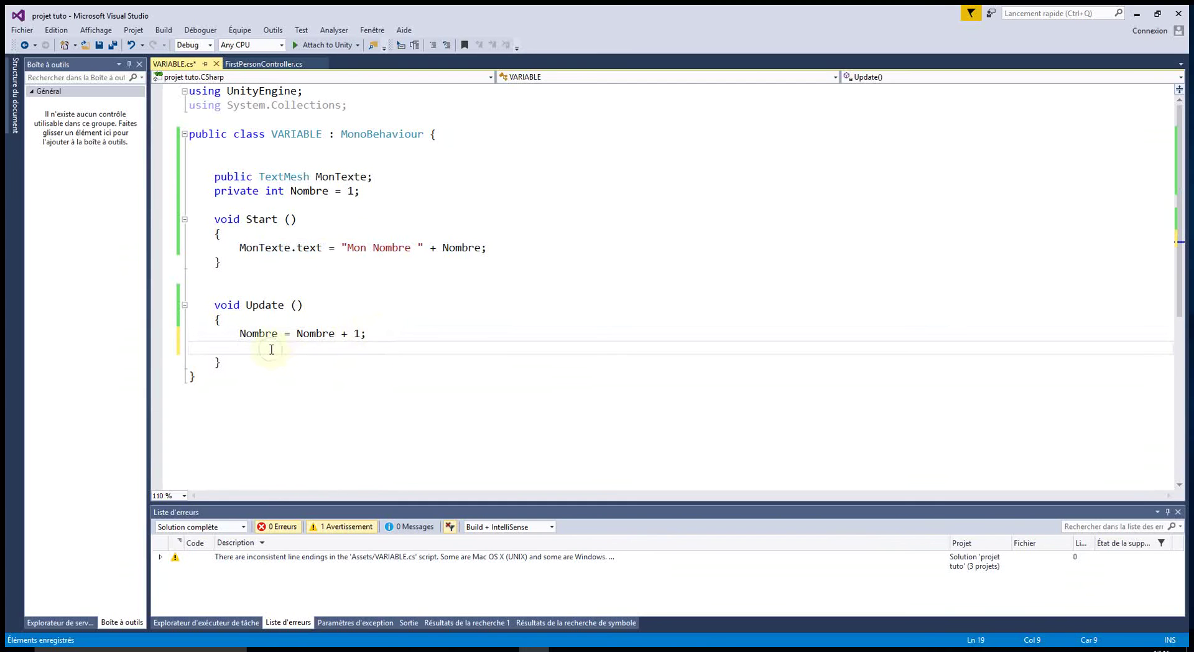
right_click(270, 348)
left_click(255, 351)
key("ctrl+v")
Step: Save VARIABLE.cs and return to Unity
left_click(321, 402)
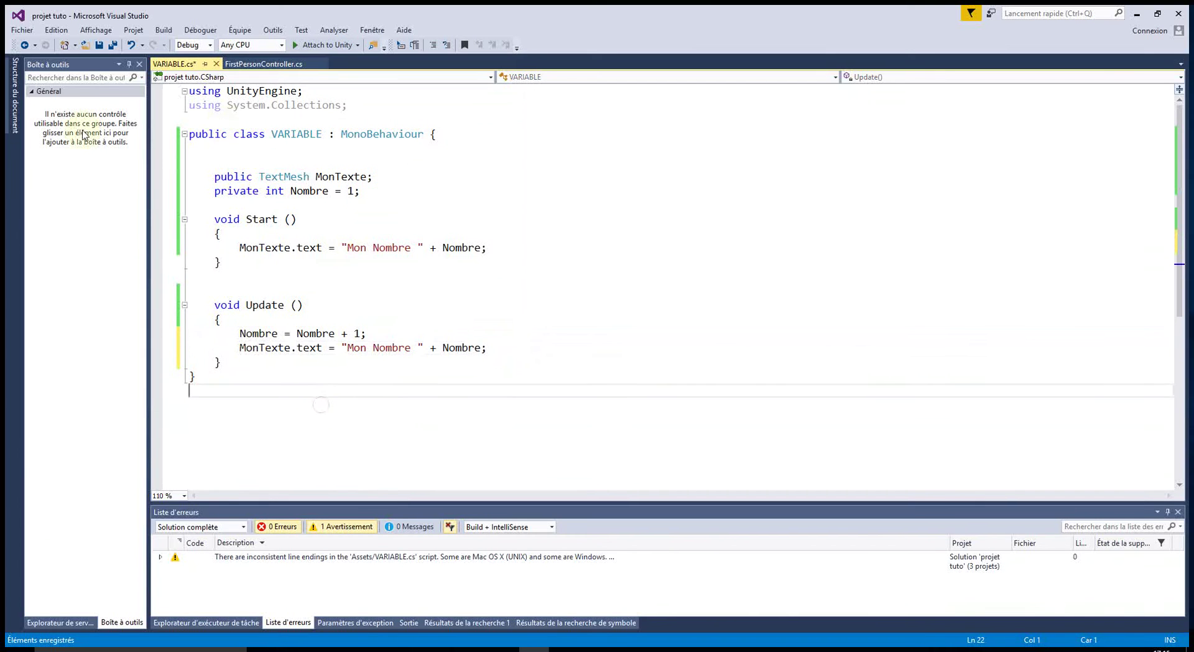
left_click(99, 47)
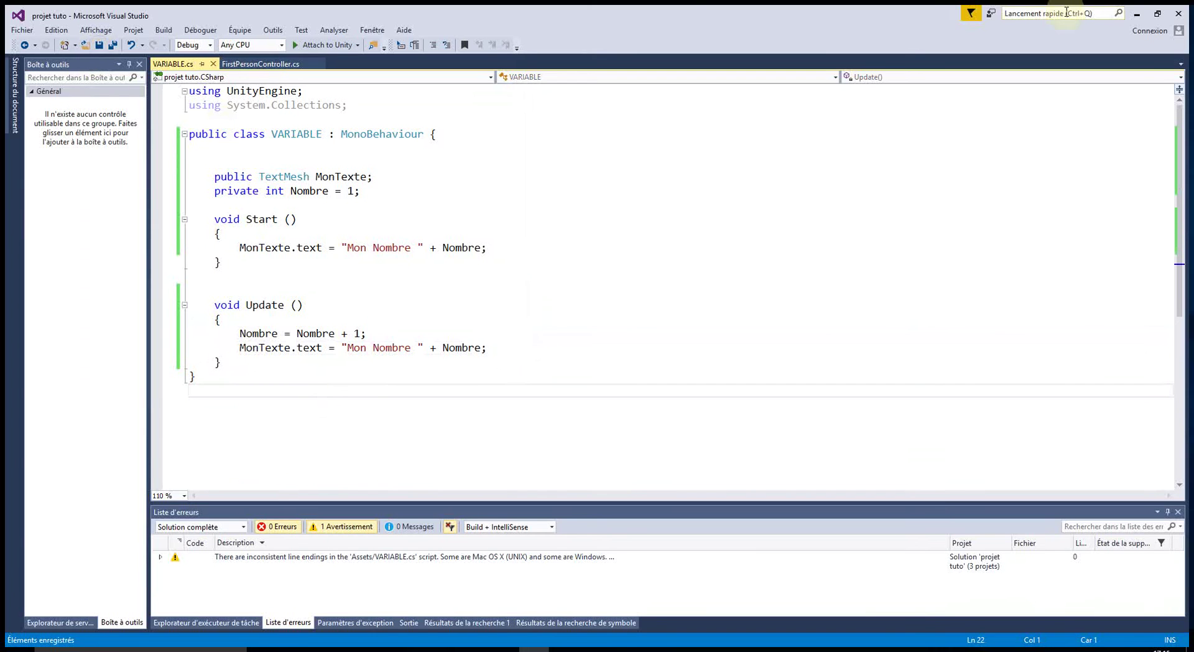
left_click(1137, 13)
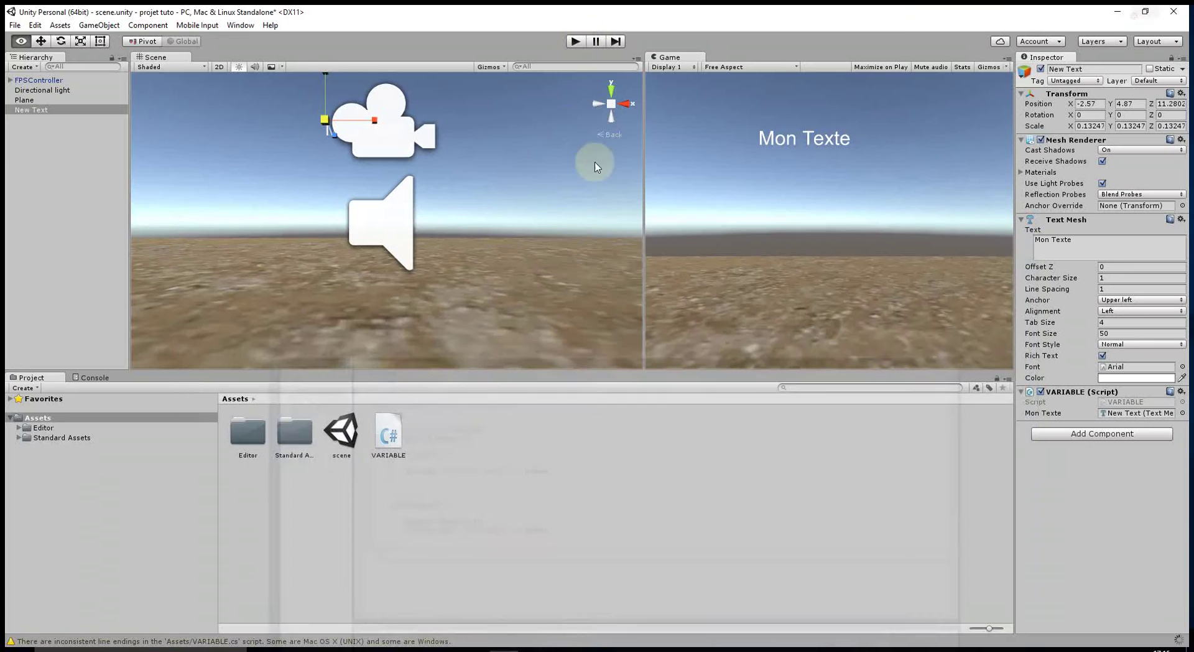
Step: Play-test the counter, watching the text climb to 'Mon Nombre 400', then stop
left_click(575, 44)
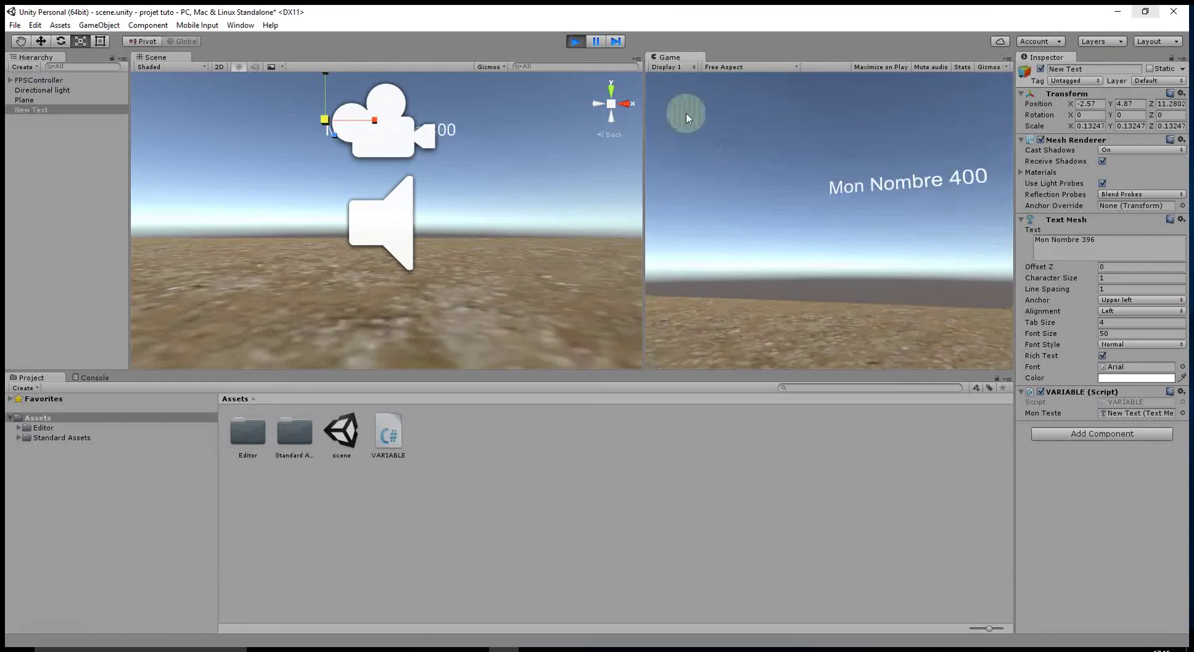
left_click(575, 41)
key("alt+Tab")
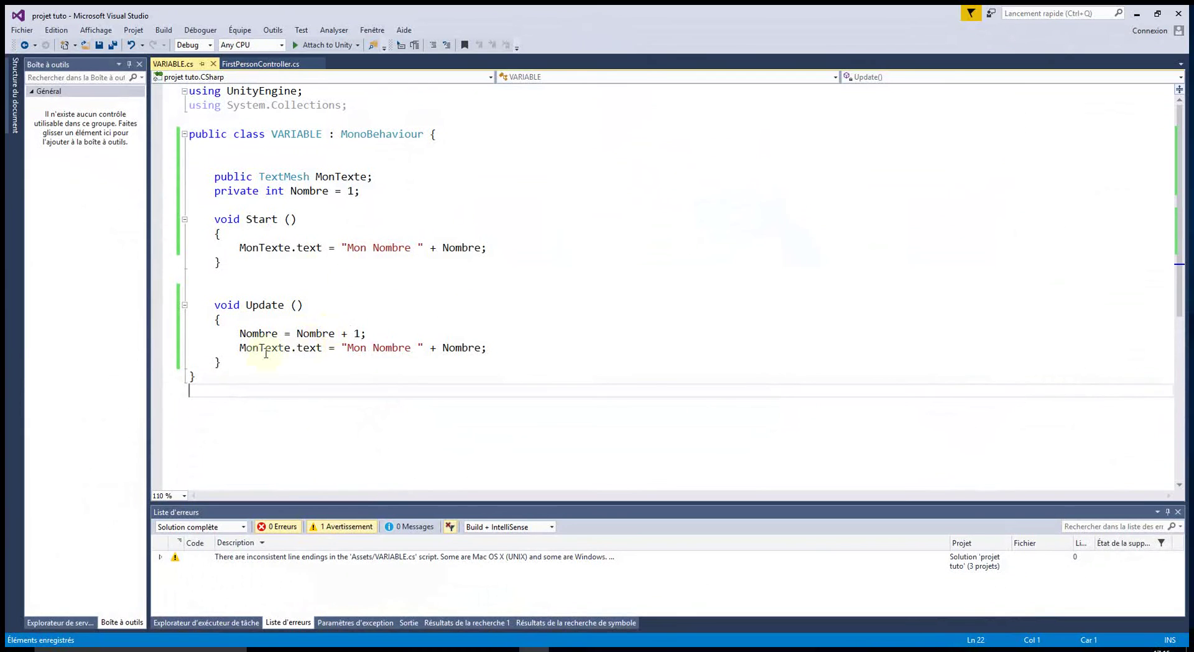
Step: Rewrite the increment in shorthand as Nombre += 1; and save VARIABLE.cs
mouse_move(316, 334)
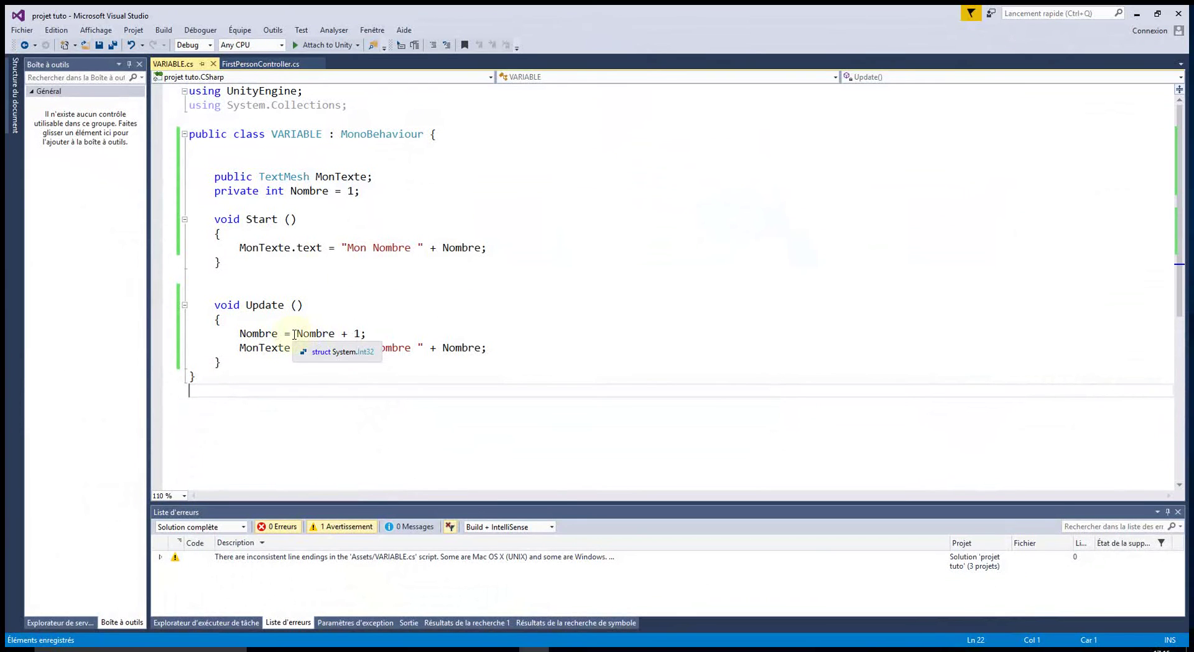
left_click(295, 333)
left_click_drag(295, 333, 365, 332)
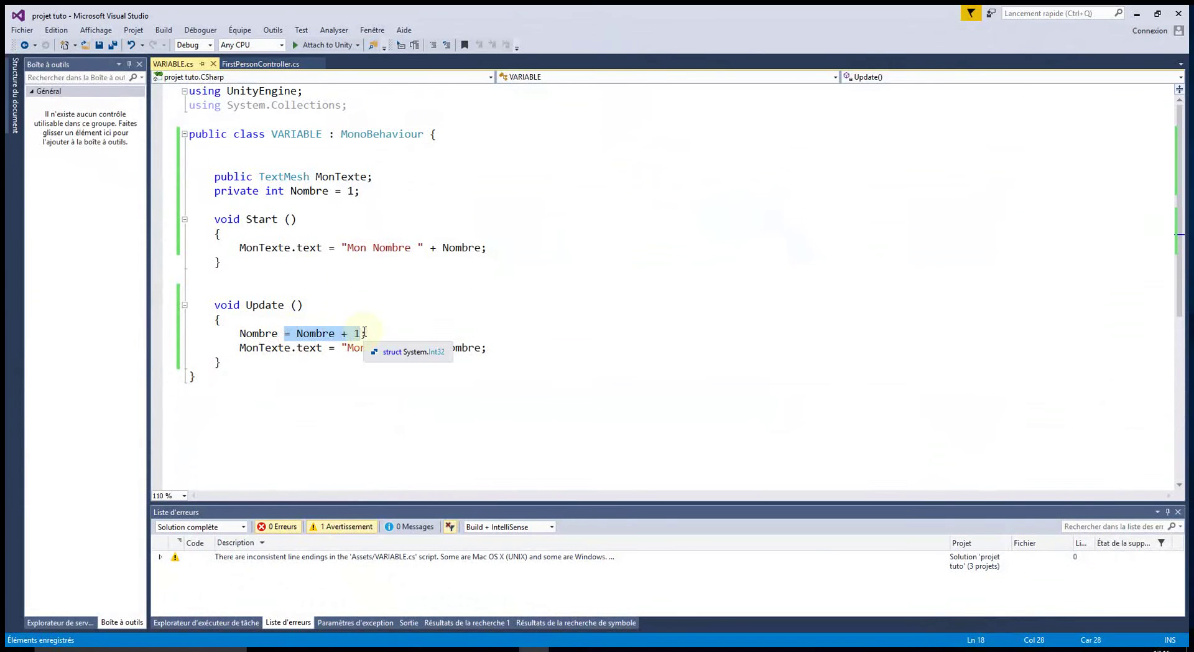
type("+= 1")
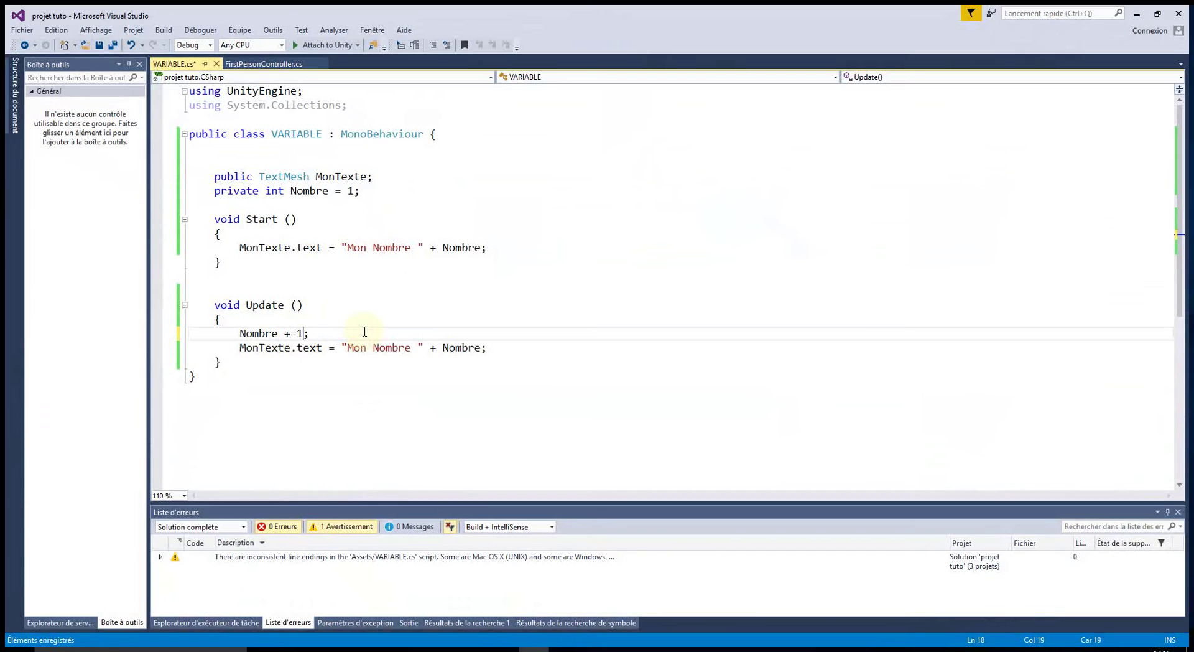
type(";")
key("Delete")
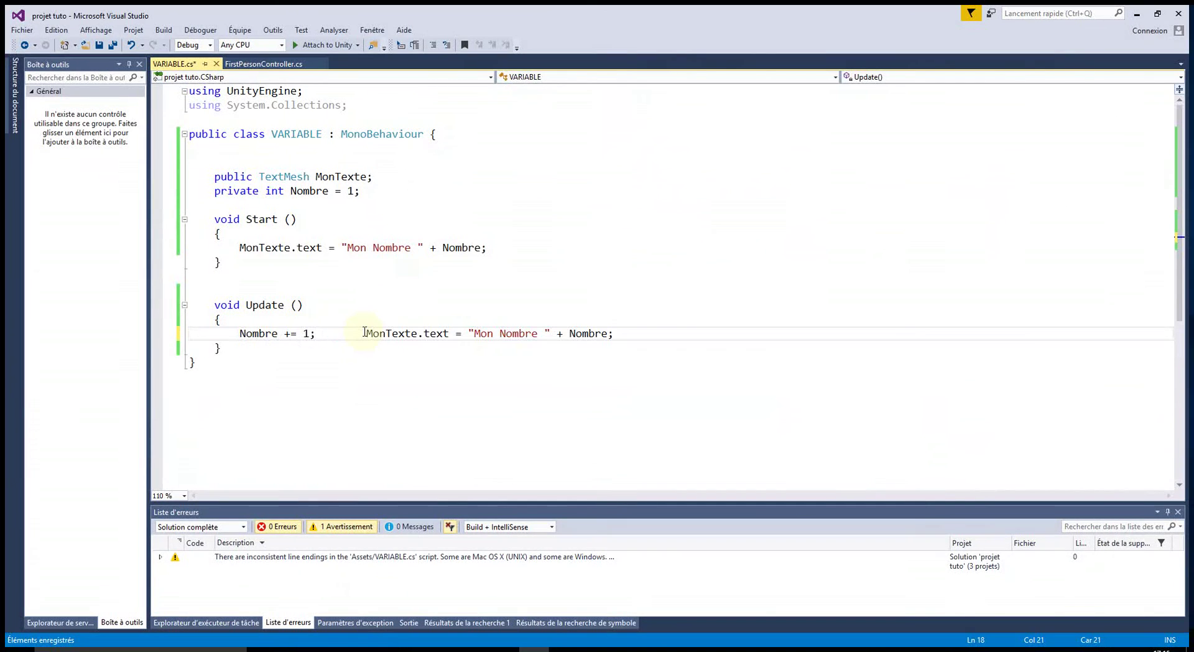
key("Return")
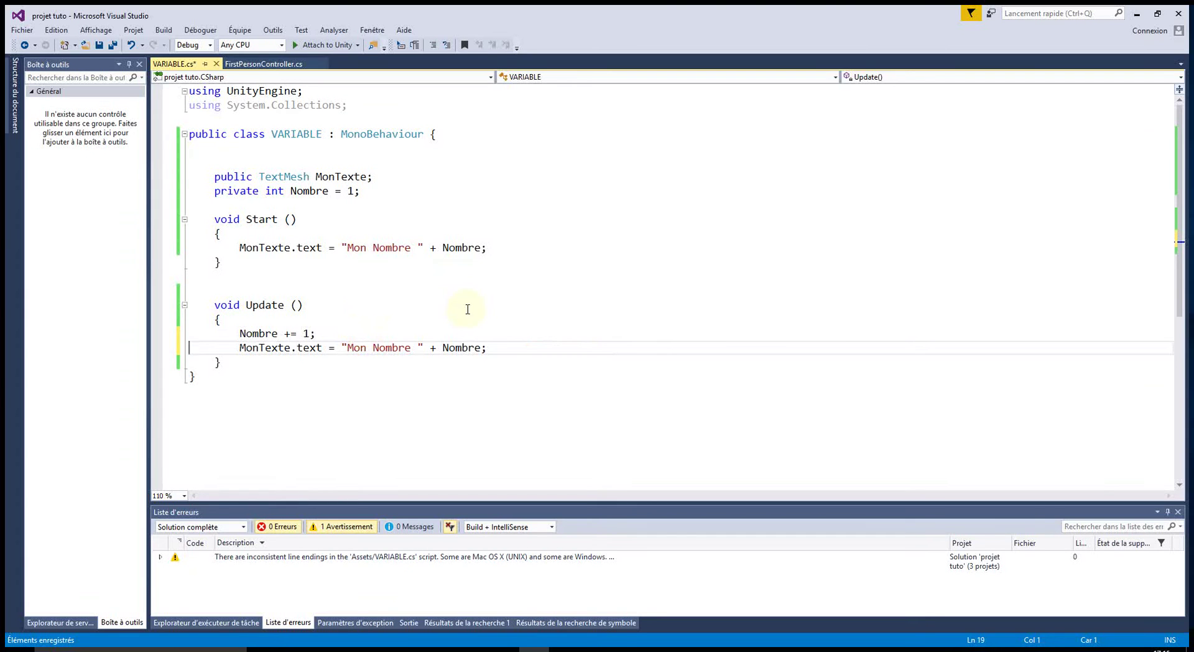
mouse_move(303, 332)
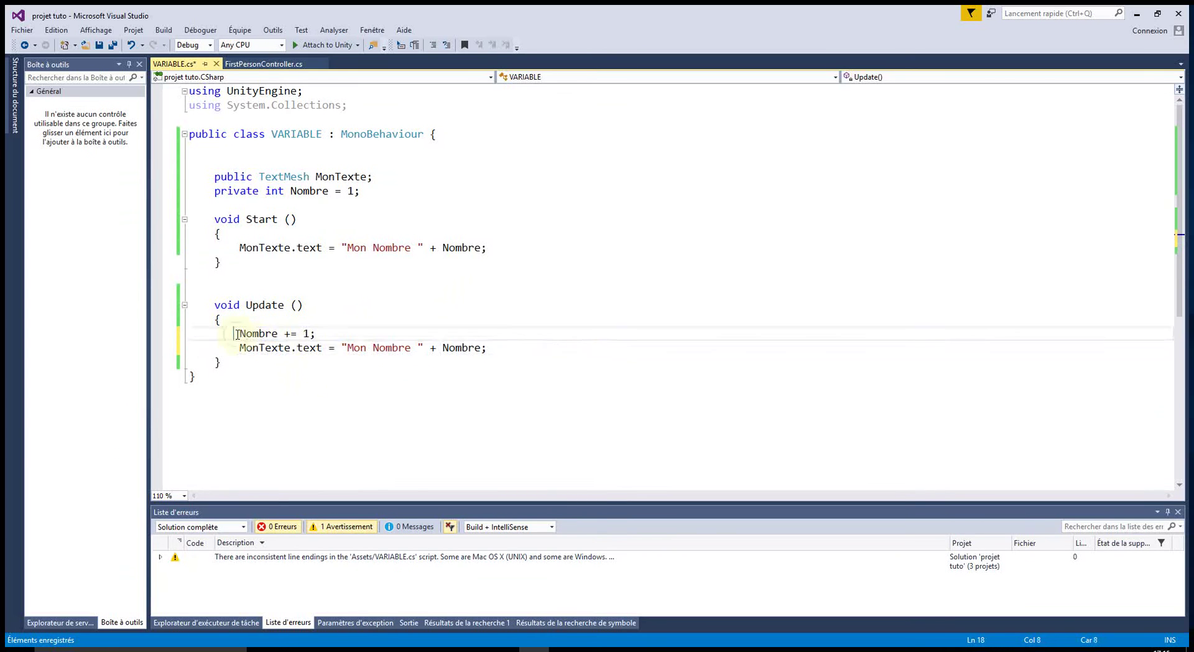
left_click_drag(236, 334, 317, 334)
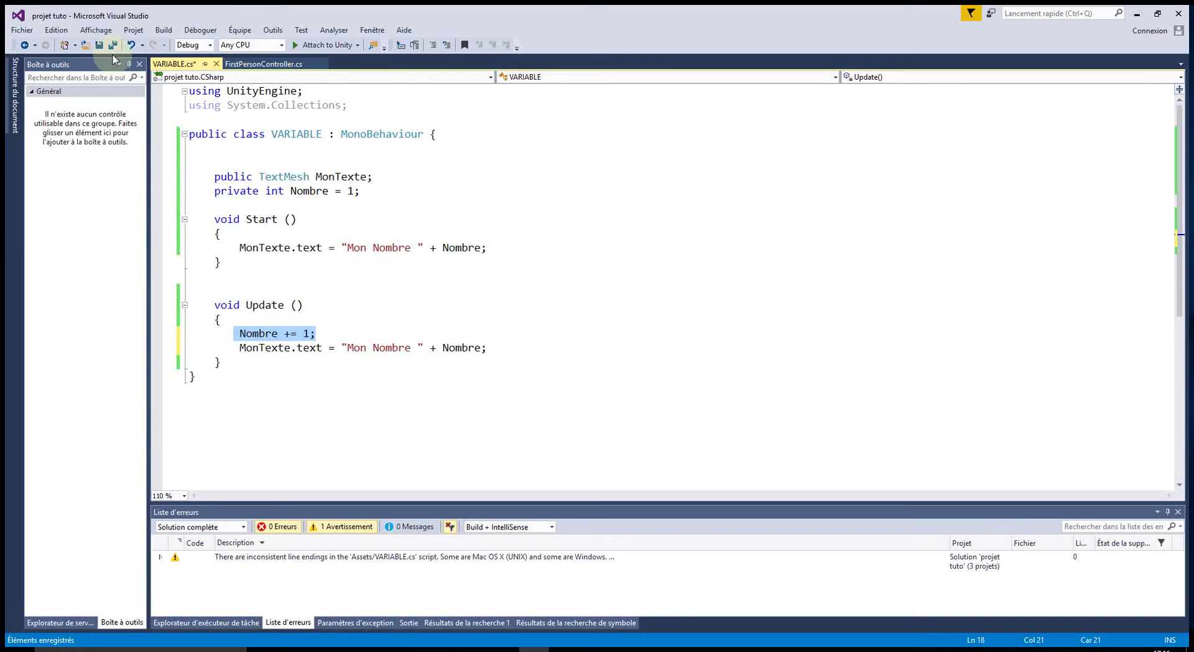
left_click(101, 47)
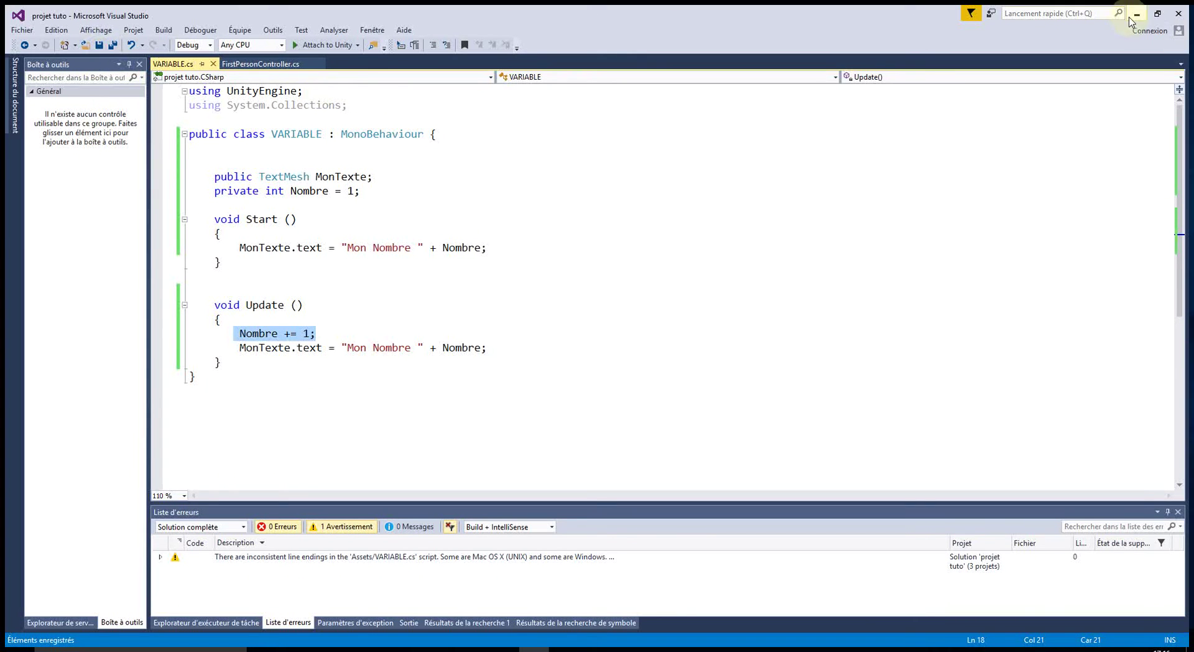
left_click(1137, 13)
left_click(572, 41)
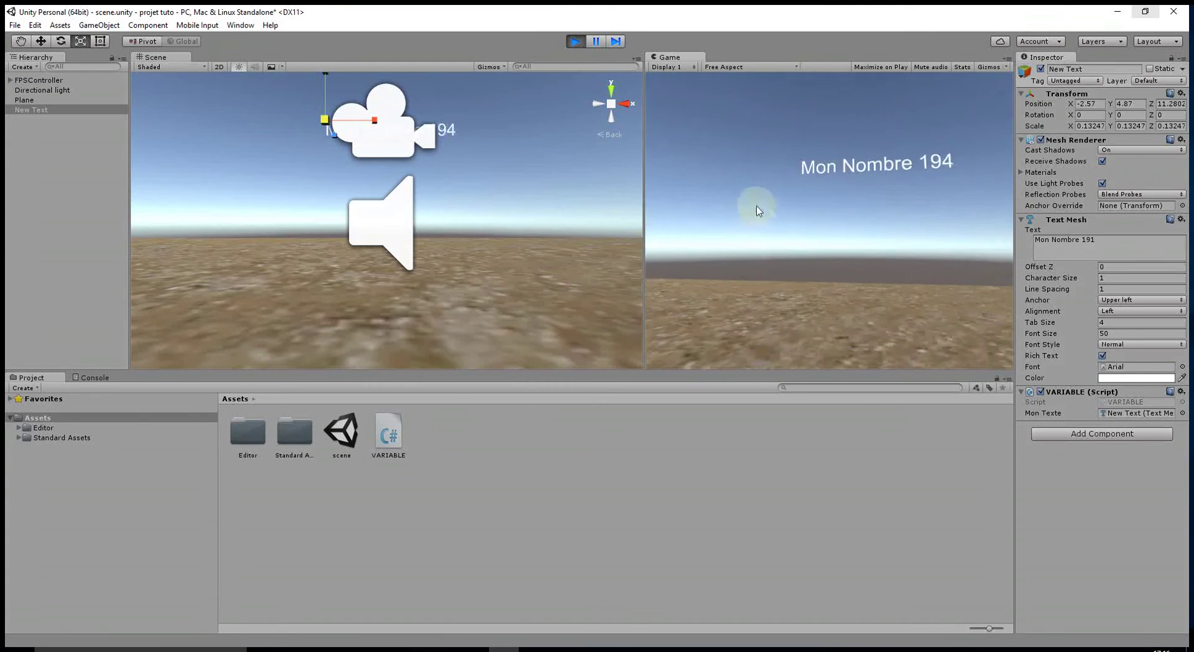
left_click(575, 41)
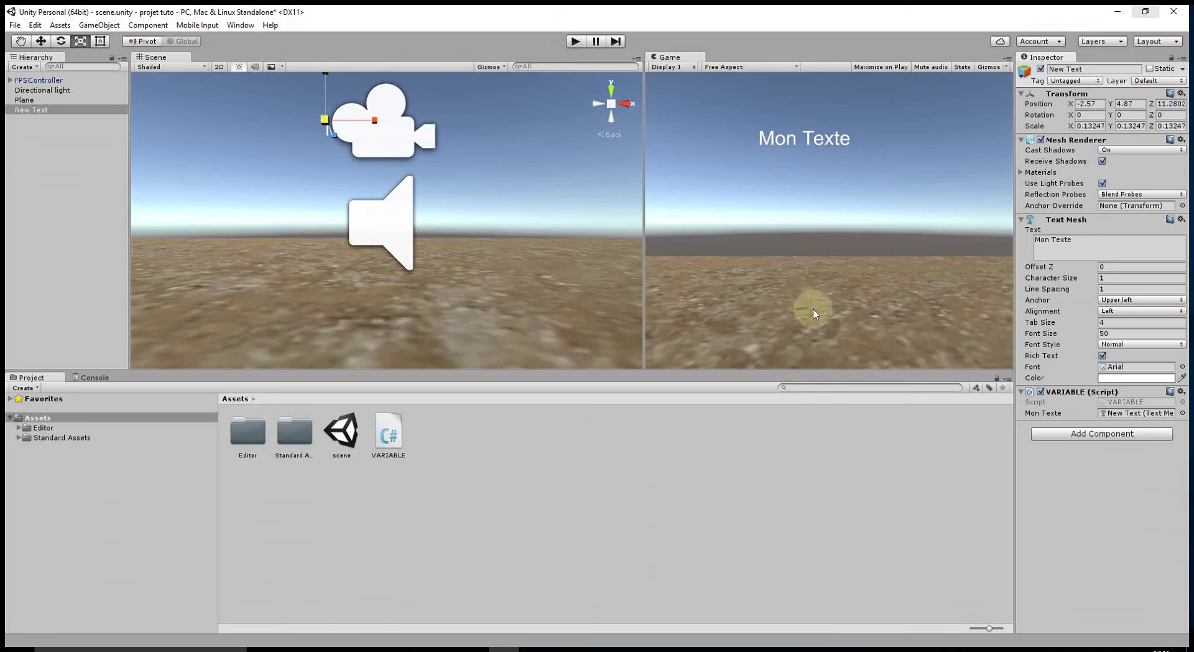
left_click(534, 650)
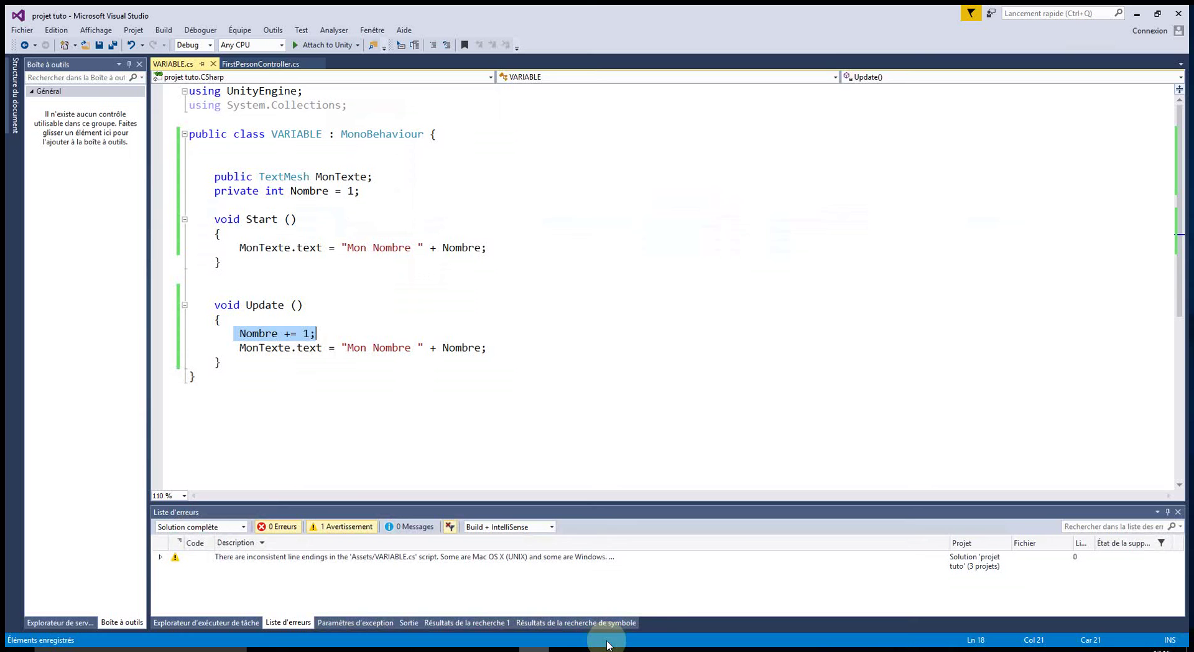
Step: Add a //Condition comment below the MonTexte text-update line in Update
left_click(542, 354)
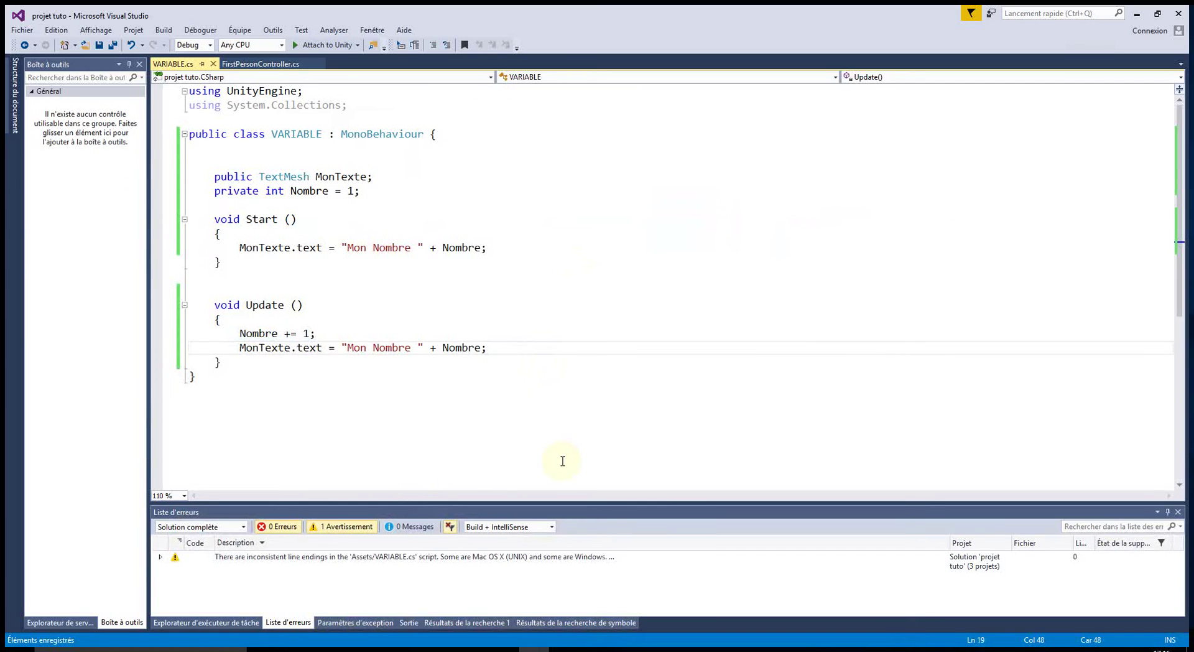
key("Return")
key("Return")
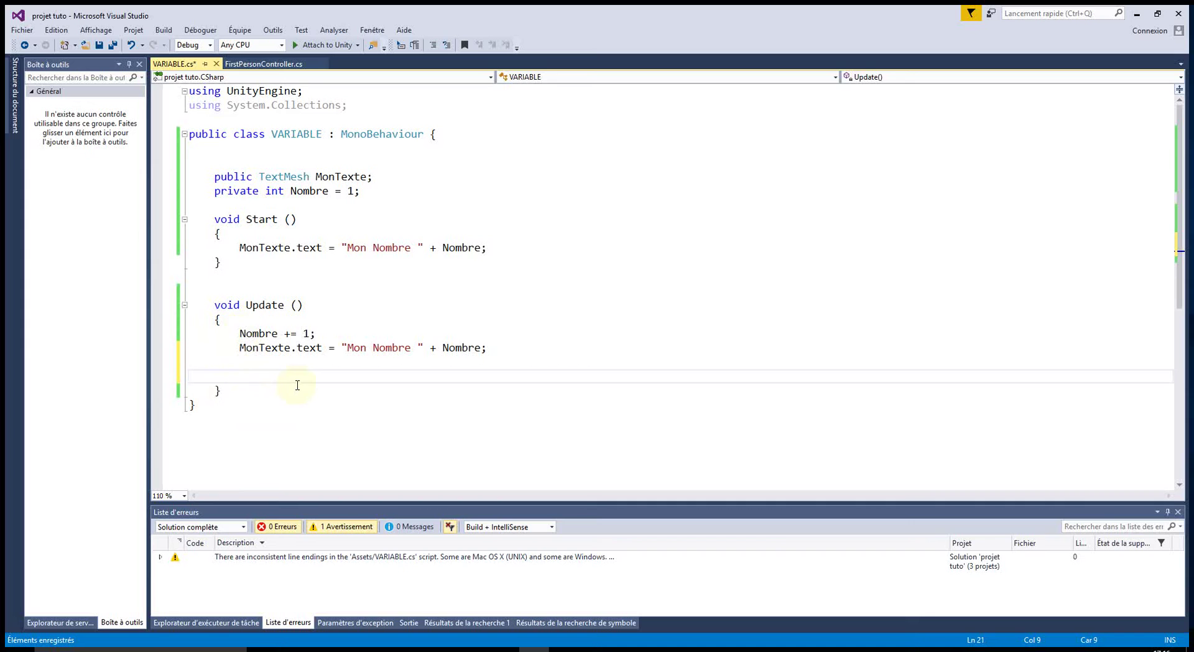
type("//")
type("Conditions")
key("BackSpace")
key("BackSpace")
key("BackSpace")
type("on")
key("Return")
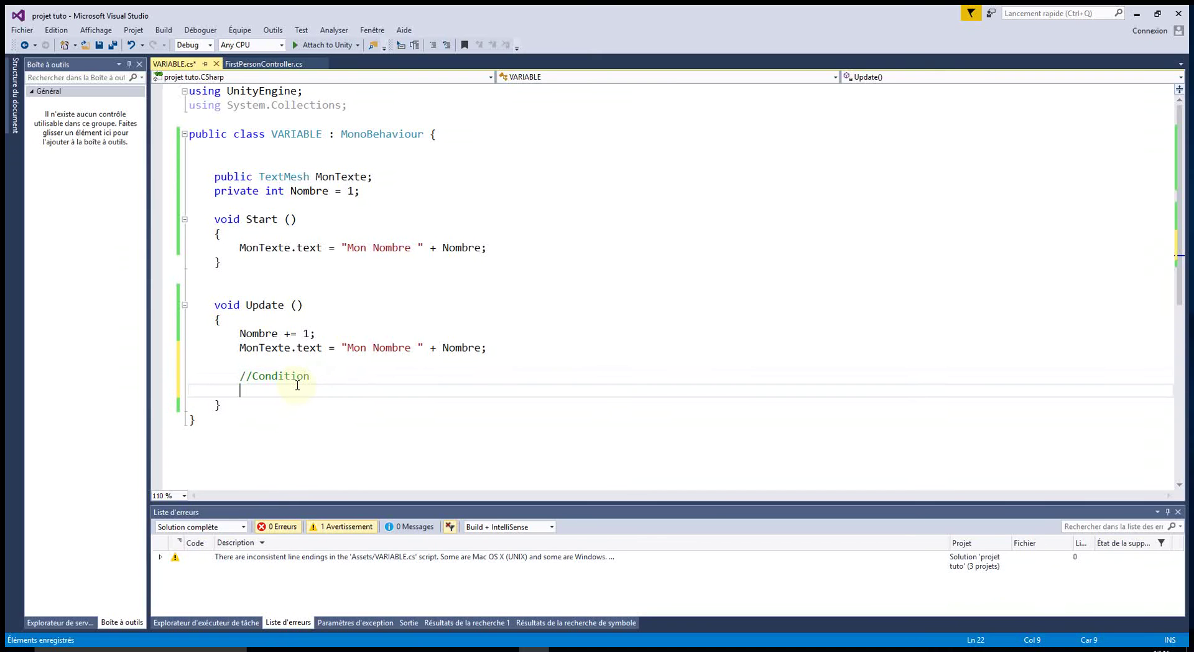
Step: Start a //declaration comment on the empty line above the variable declarations
left_click(298, 164)
type("//cd")
key("BackSpace")
key("BackSpace")
type("declaration de bases")
key("BackSpace")
key("BackSpace")
key("BackSpace")
key("BackSpace")
key("BackSpace")
Step: Finish the comment as //declaration de variable// above the MonTexte and Nombre declarations
type("varia")
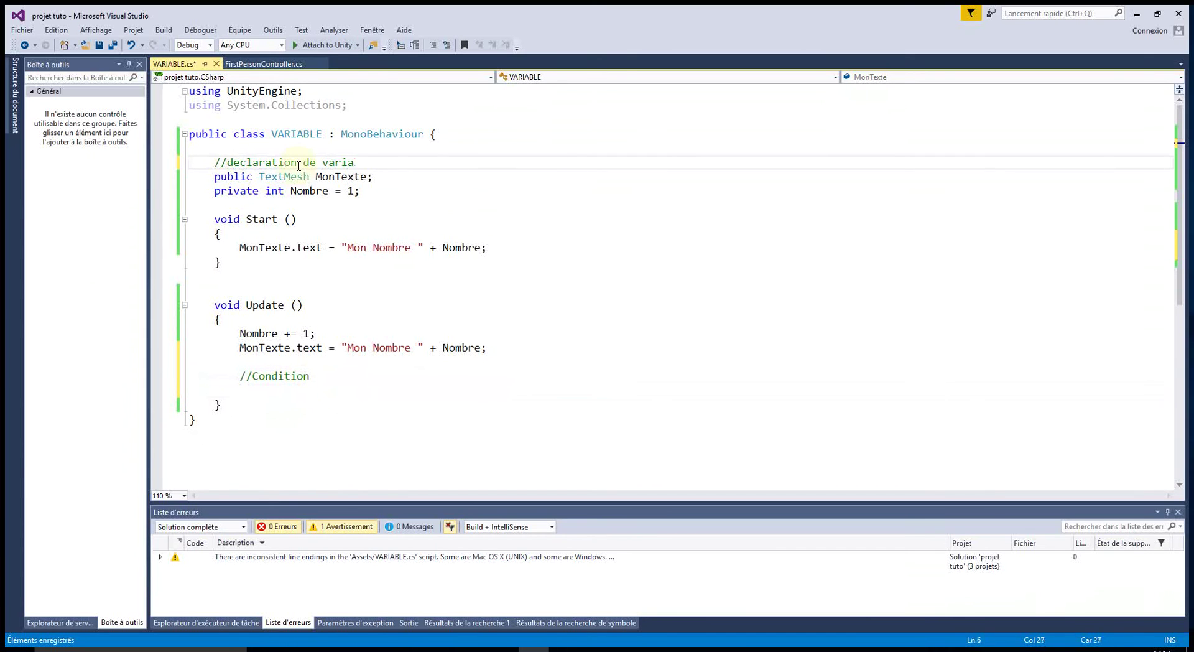
type("e")
type("//")
left_click(299, 424)
left_click_drag(203, 162, 408, 161)
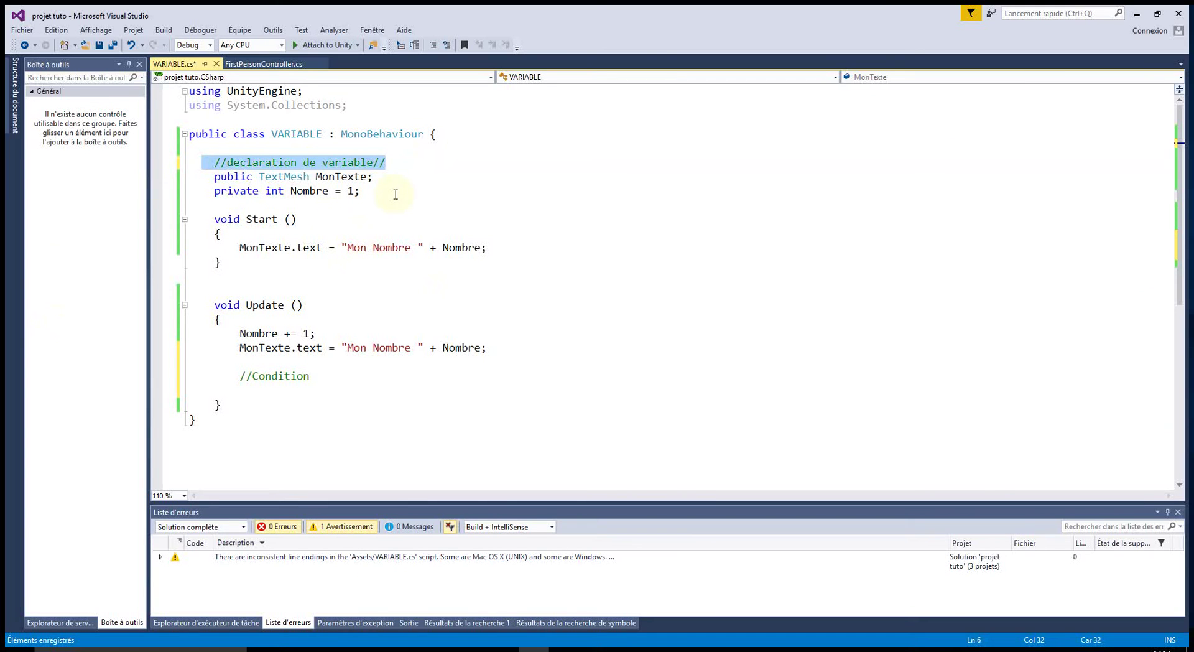
left_click(264, 177)
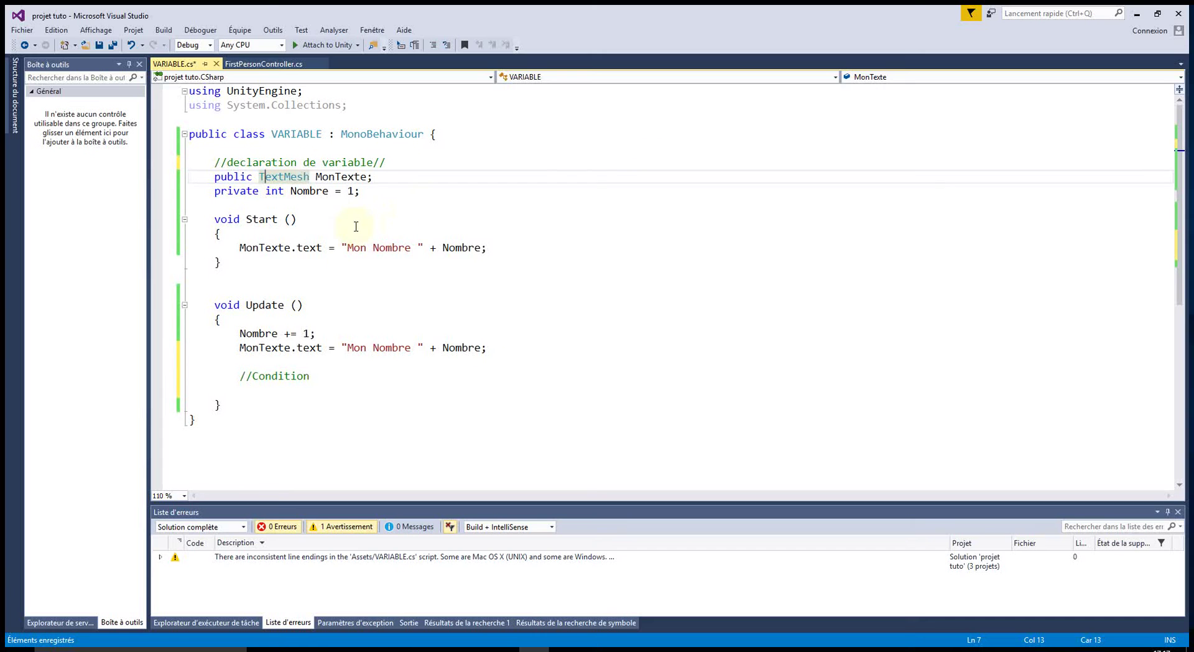
left_click(376, 316)
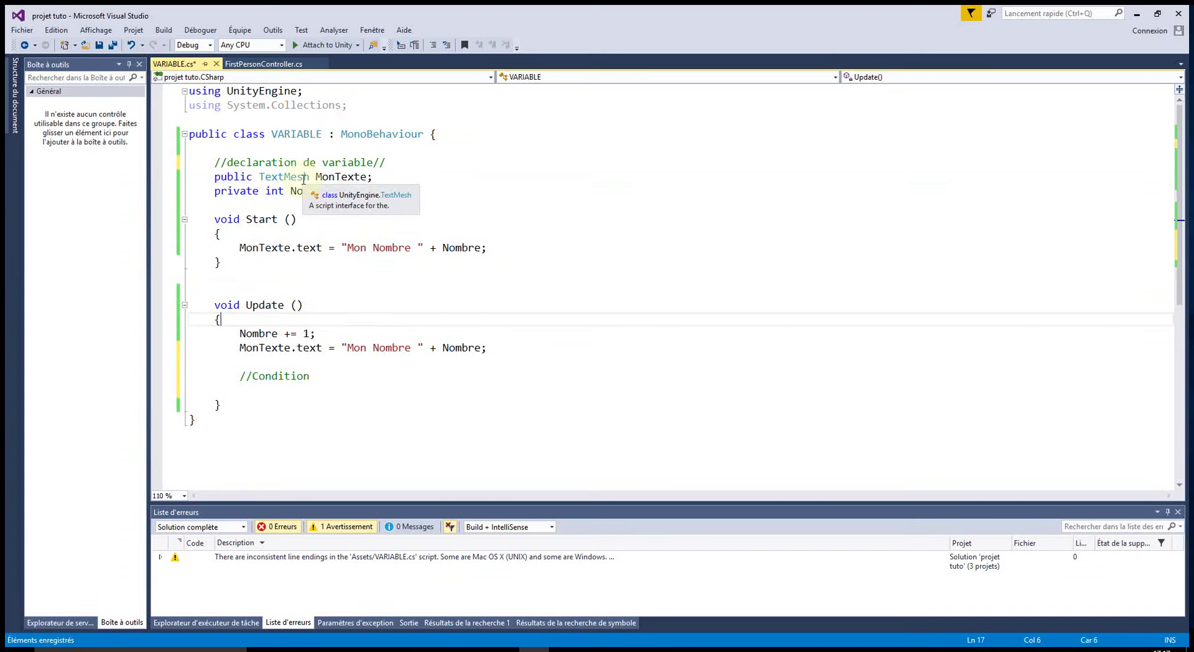
left_click(339, 390)
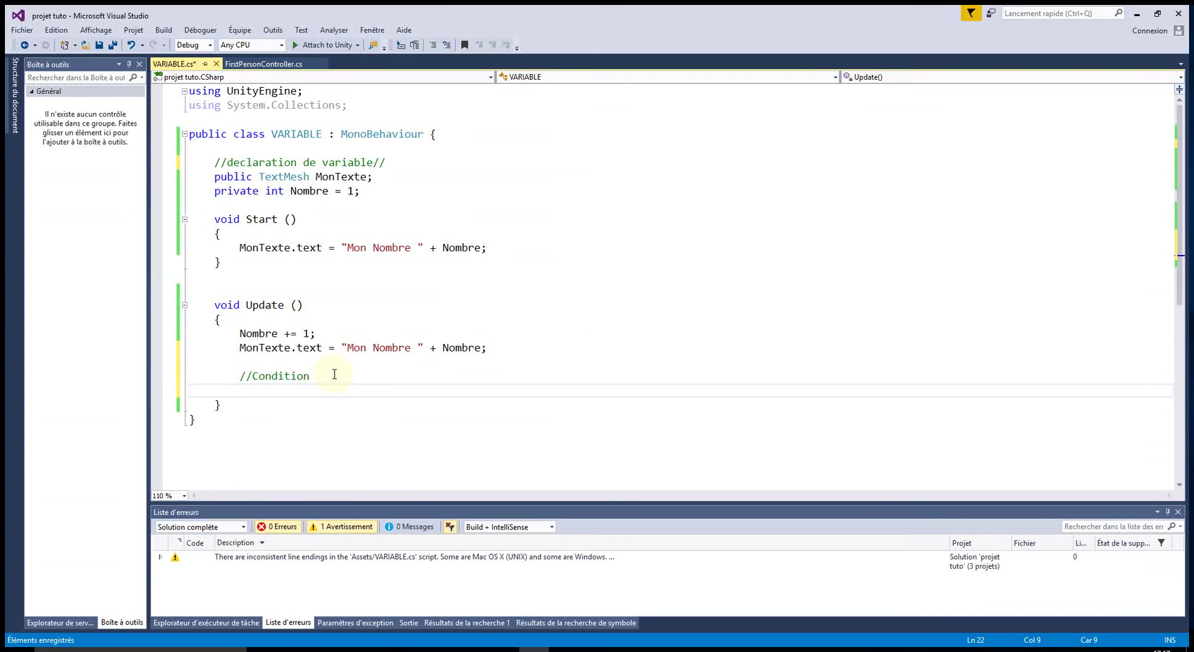
Step: Write an if(Nombre >1000) condition with an opening brace under //Condition
type("if")
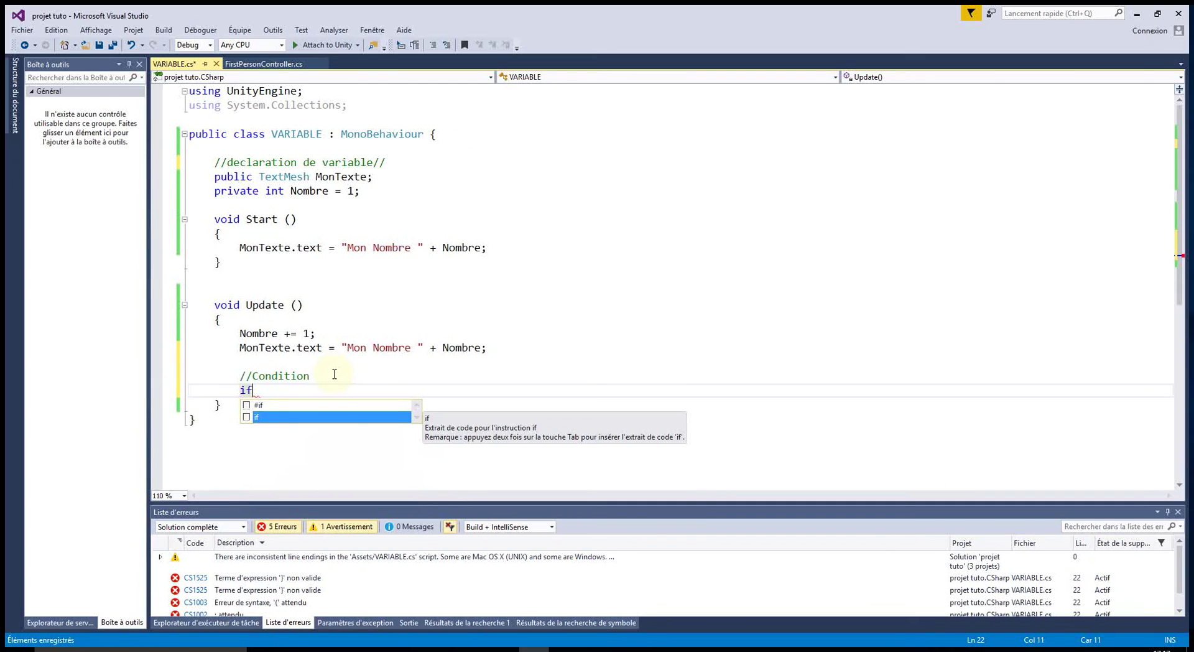
type("(")
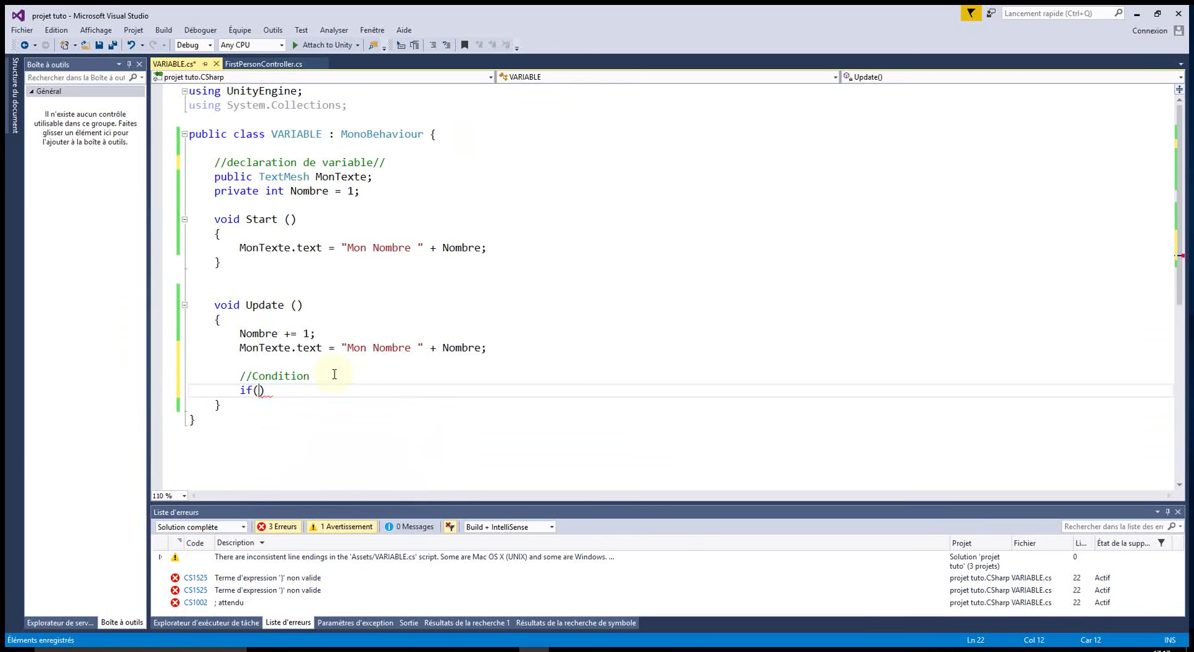
type("N")
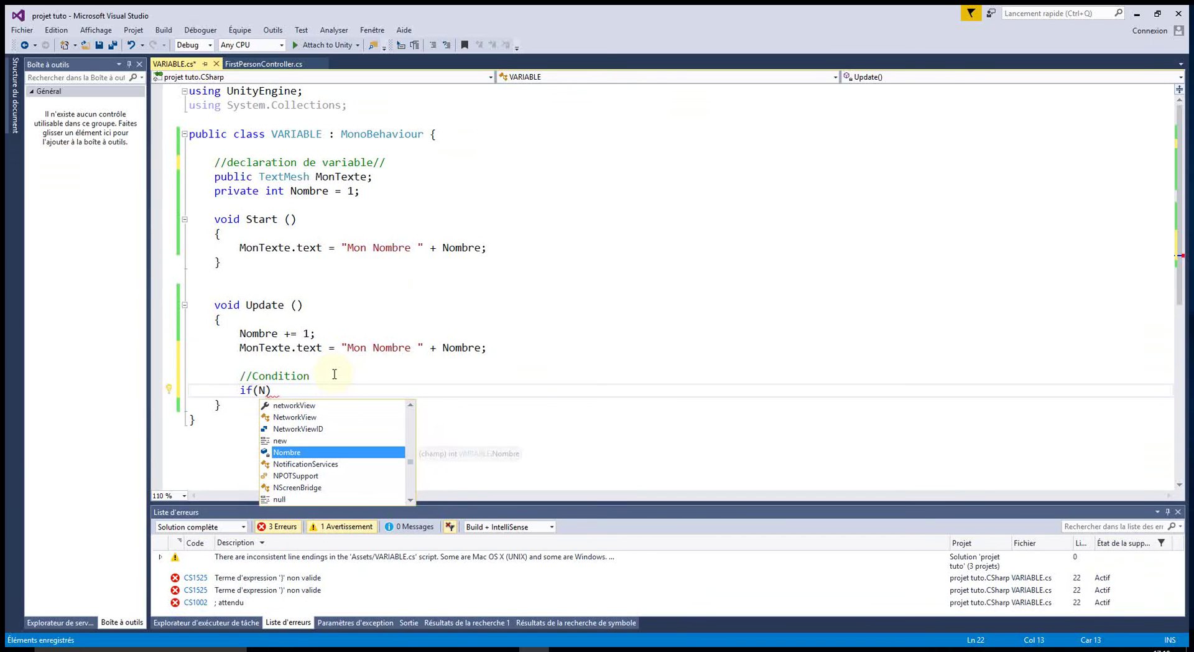
key("Tab")
type(">")
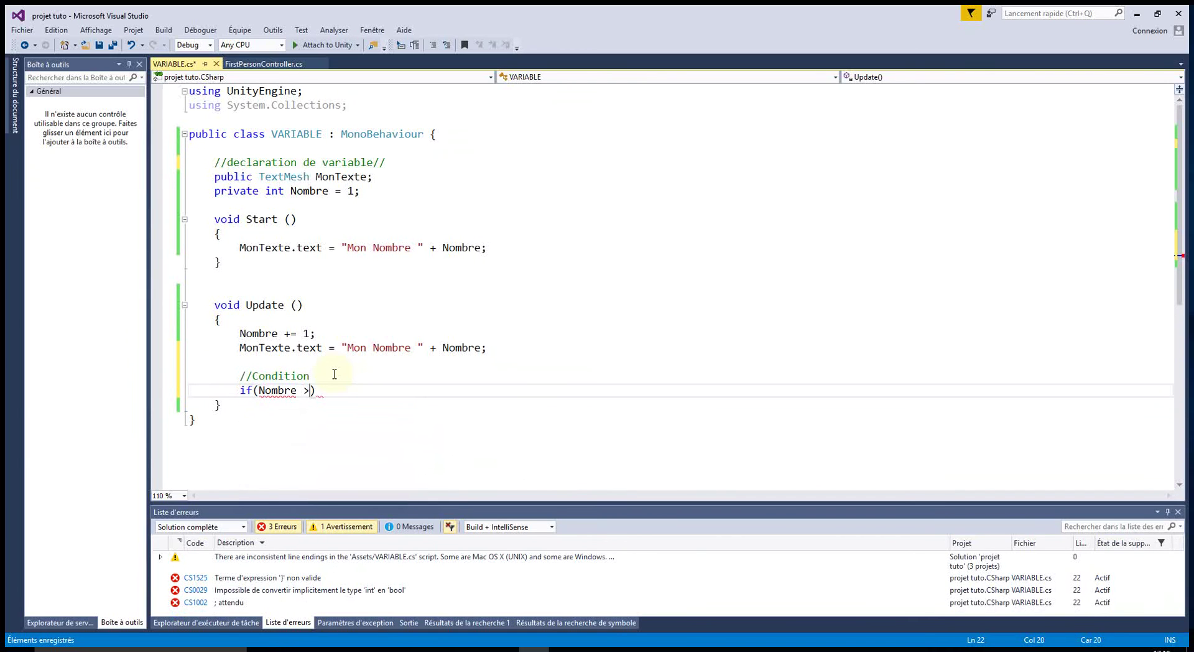
type("1000")
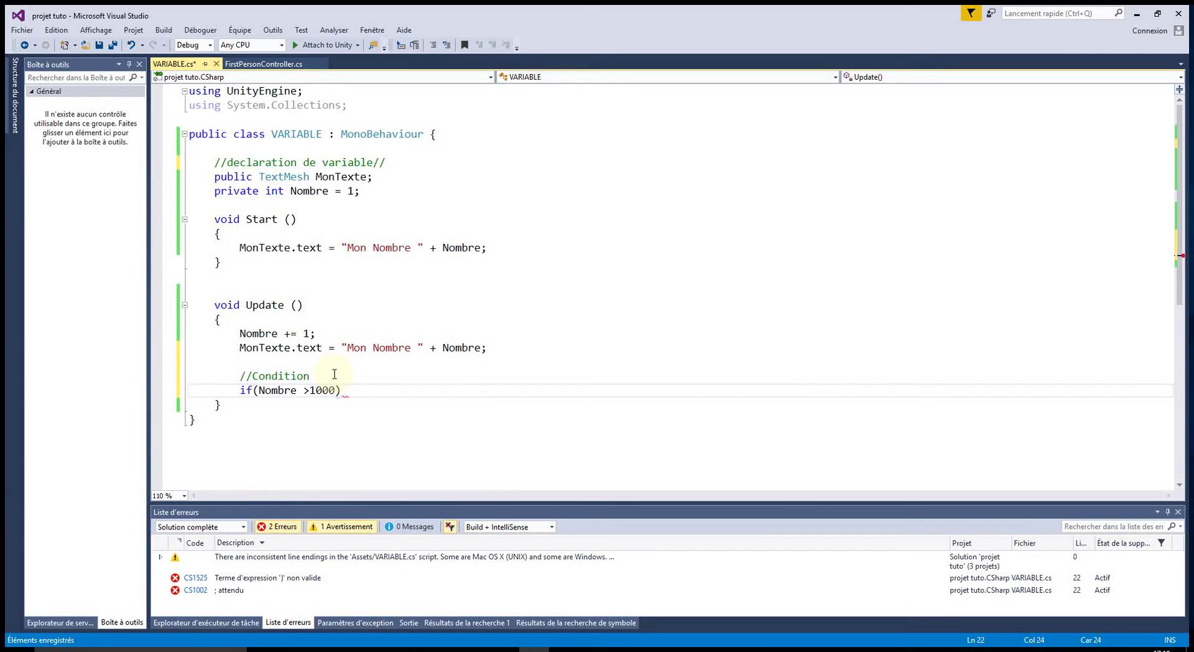
type(")")
key("Return")
type("{")
key("Return")
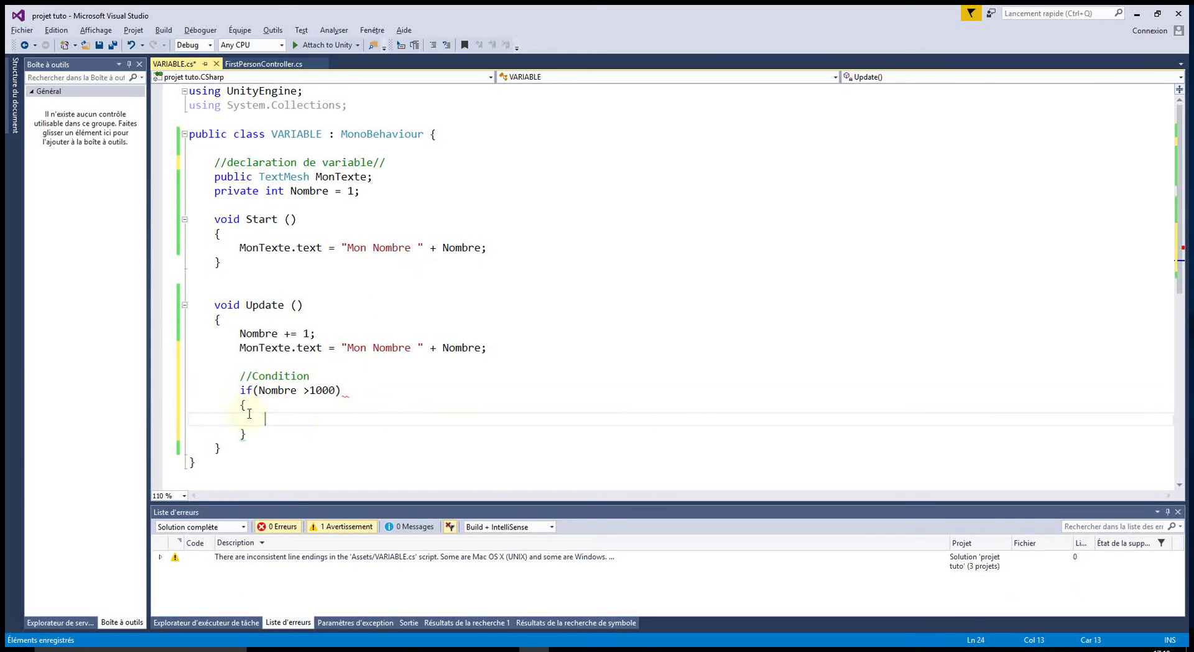
Step: Check the if, Update and class closing braces, then place the caret inside the empty if block
left_click(242, 405)
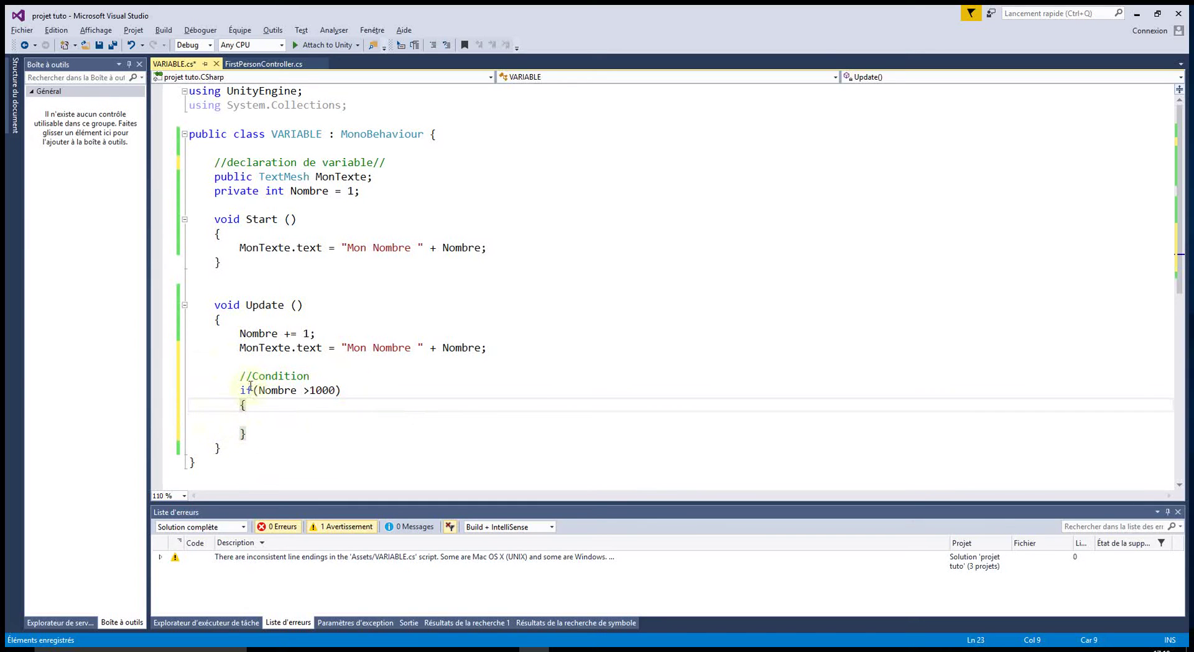
scroll(336, 354, "down", 2)
left_click(386, 394)
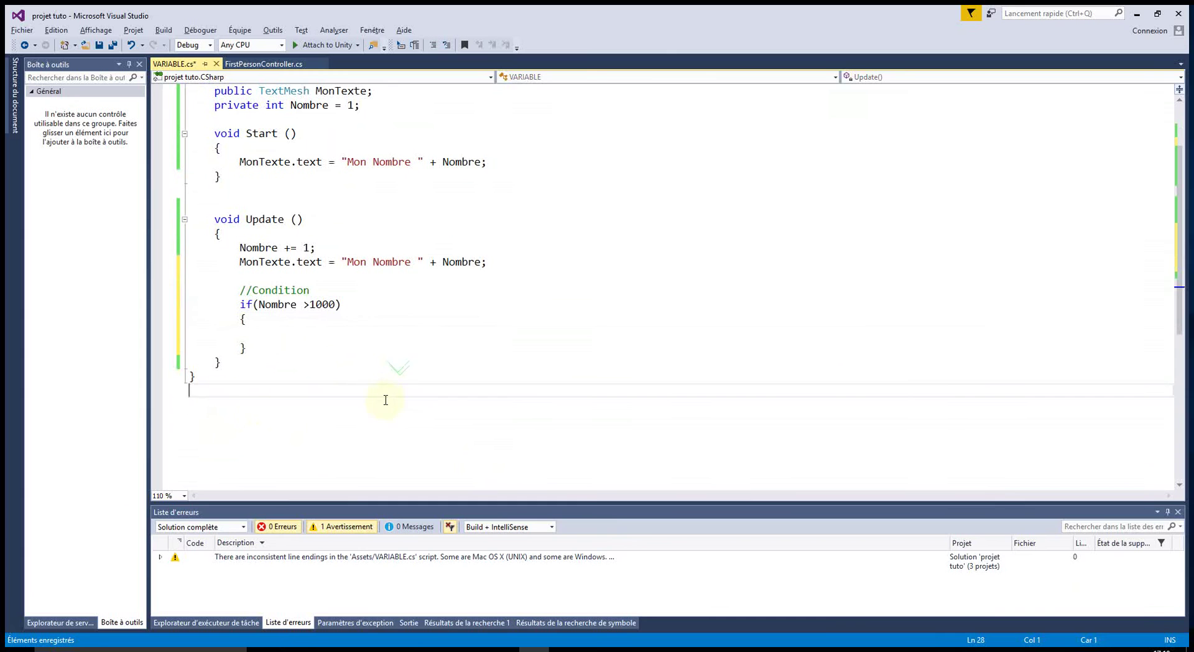
left_click(241, 348)
left_click(222, 362)
left_click(240, 375)
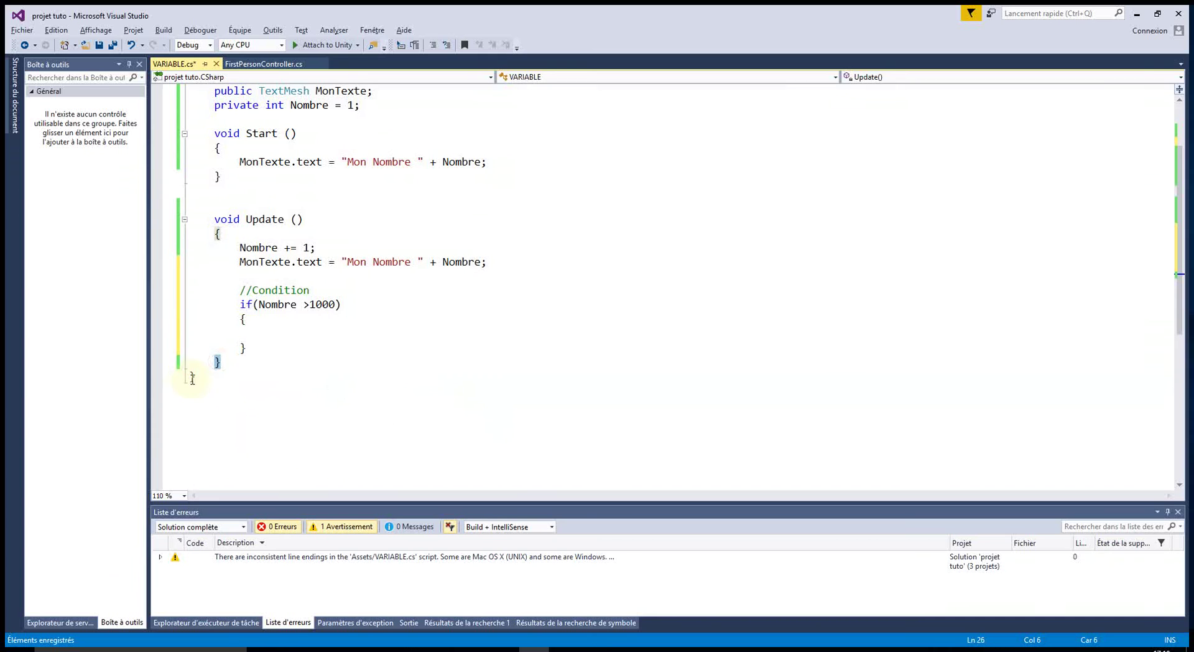
scroll(240, 374, "up", 2)
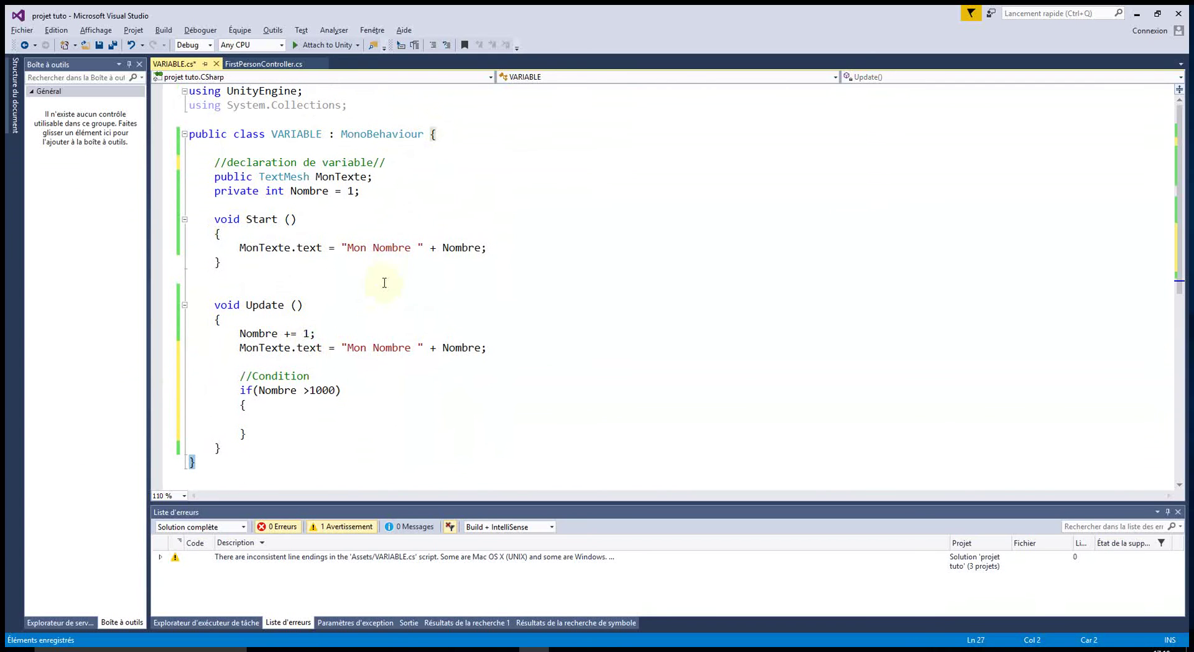
scroll(247, 189, "down", 2)
left_click(305, 333)
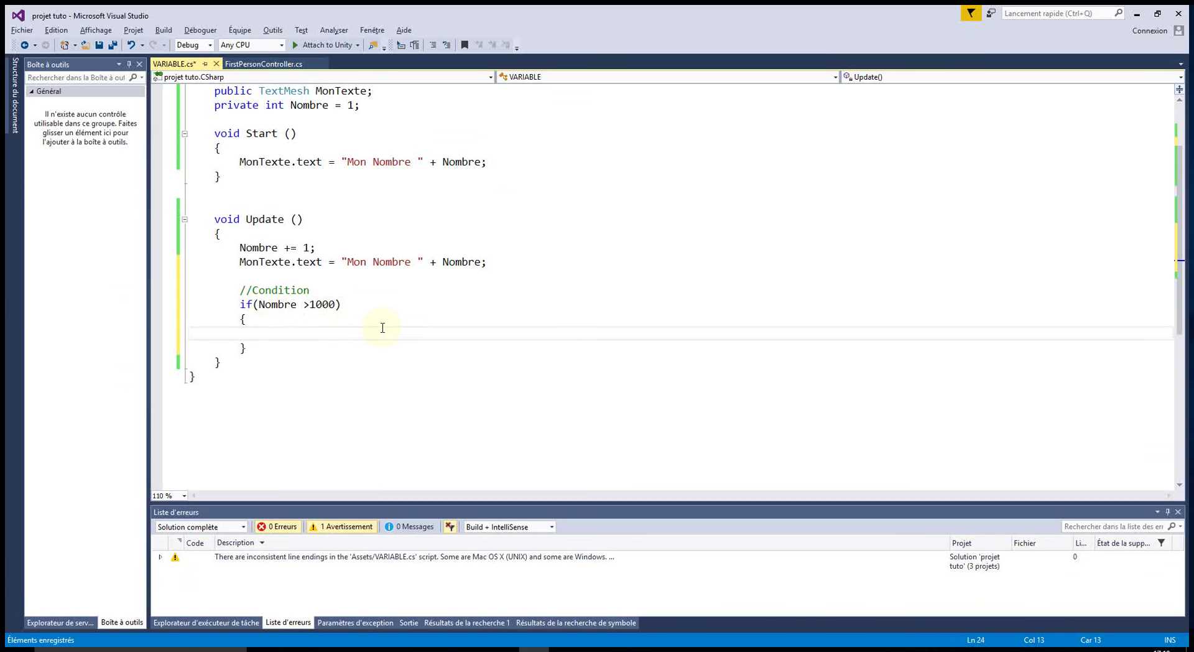
Step: Add Debug.Log("Mon nombre est plus grand que 1000"); inside the if block and save
type("De")
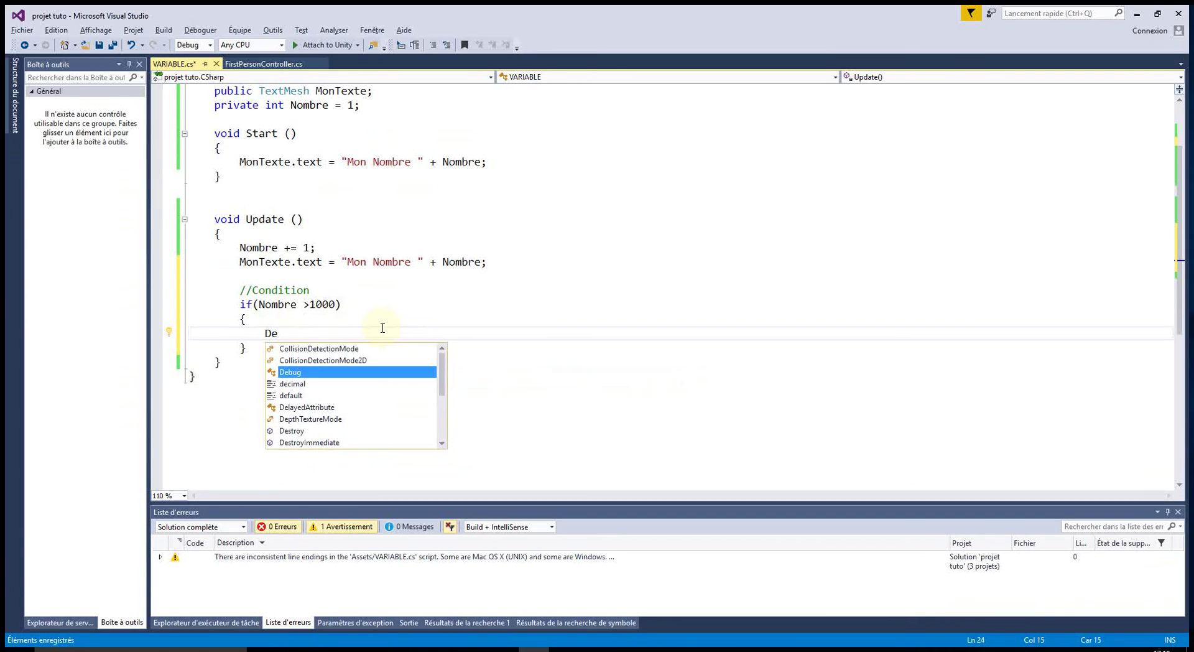
type("bug")
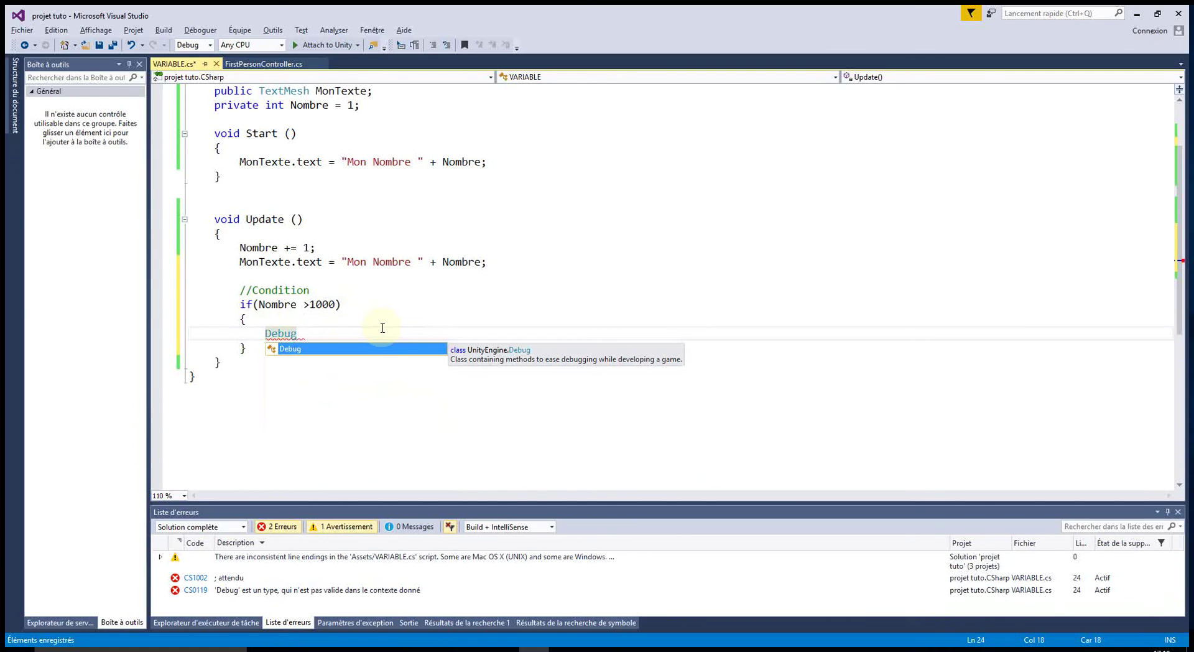
type(".")
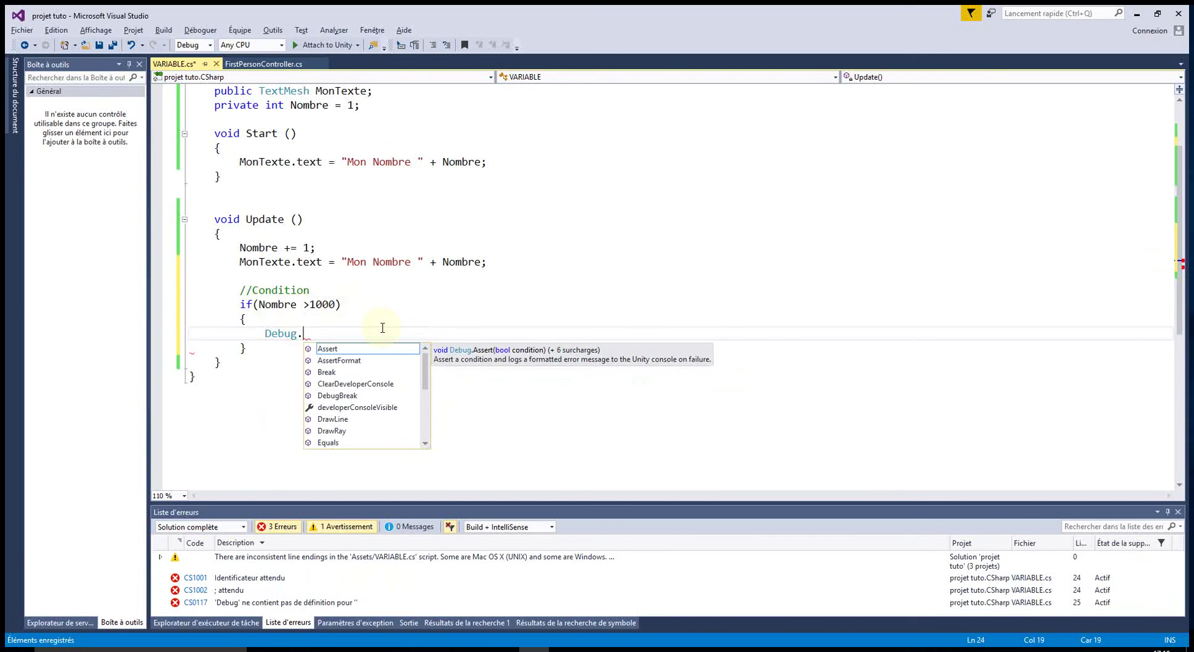
type("lo")
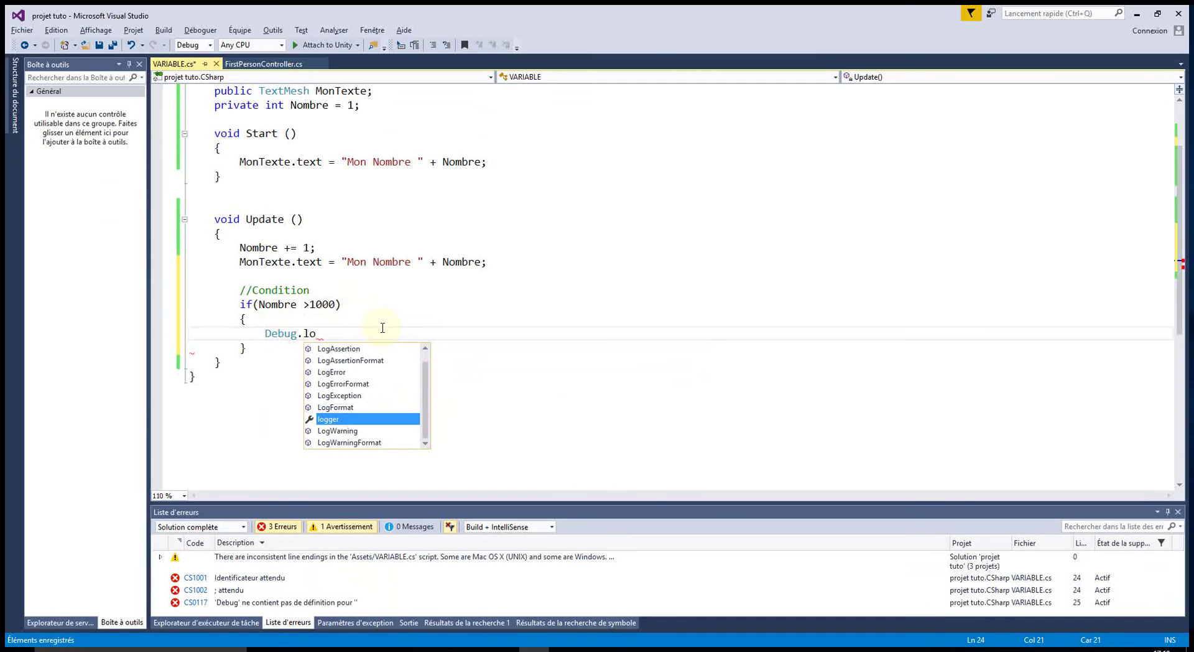
key("BackSpace")
key("BackSpace")
type("Log")
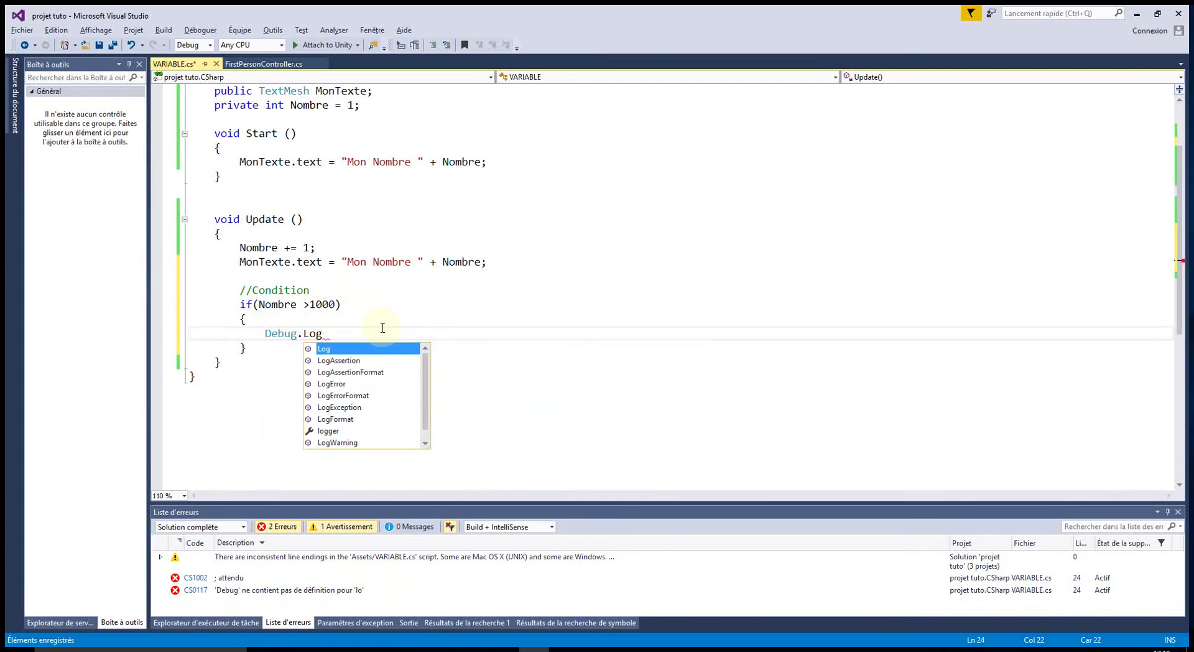
type("(\"Mon nombre est plus grand que 1000")
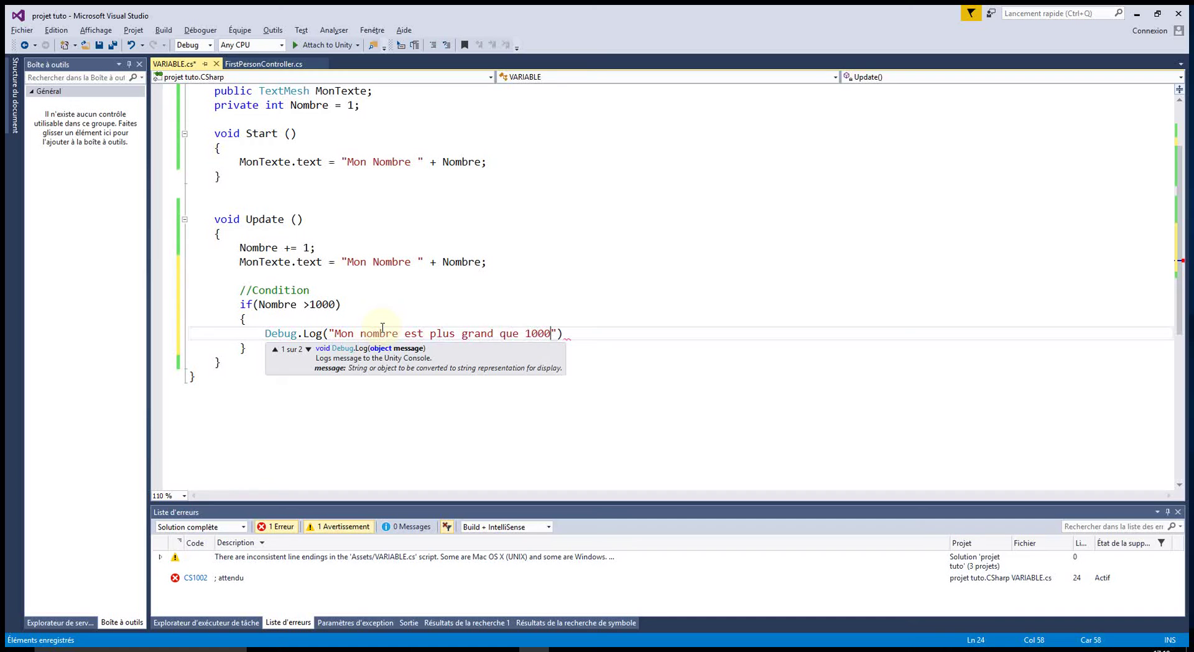
type("\");")
left_click(398, 391)
left_click(100, 48)
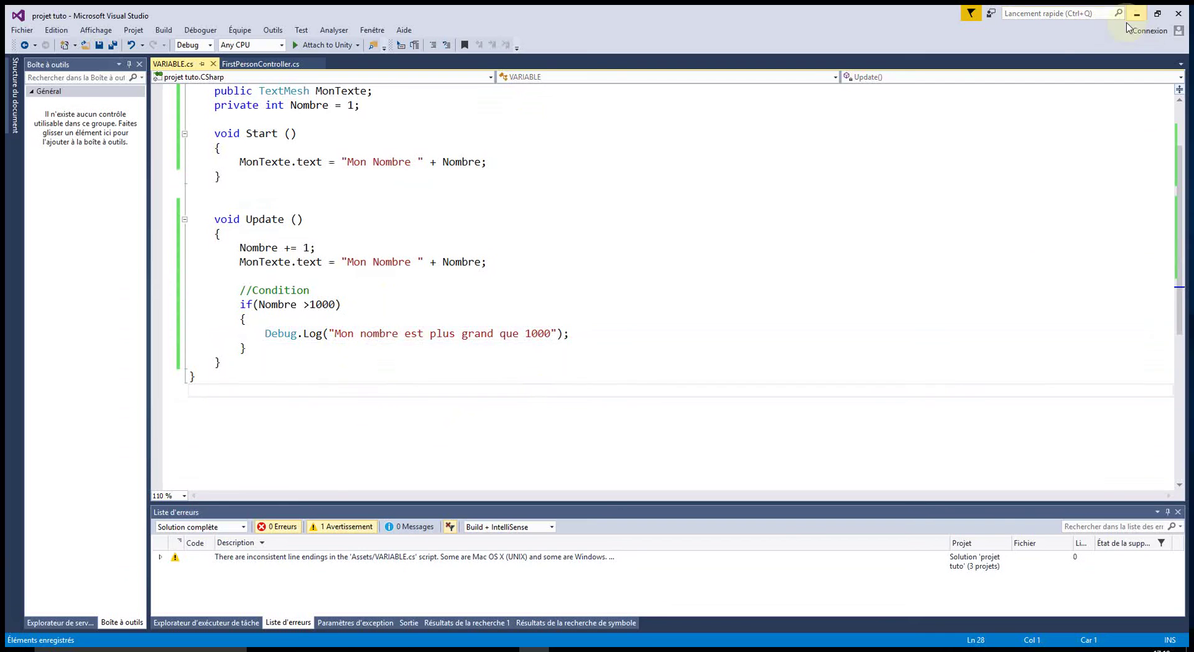
left_click(1129, 19)
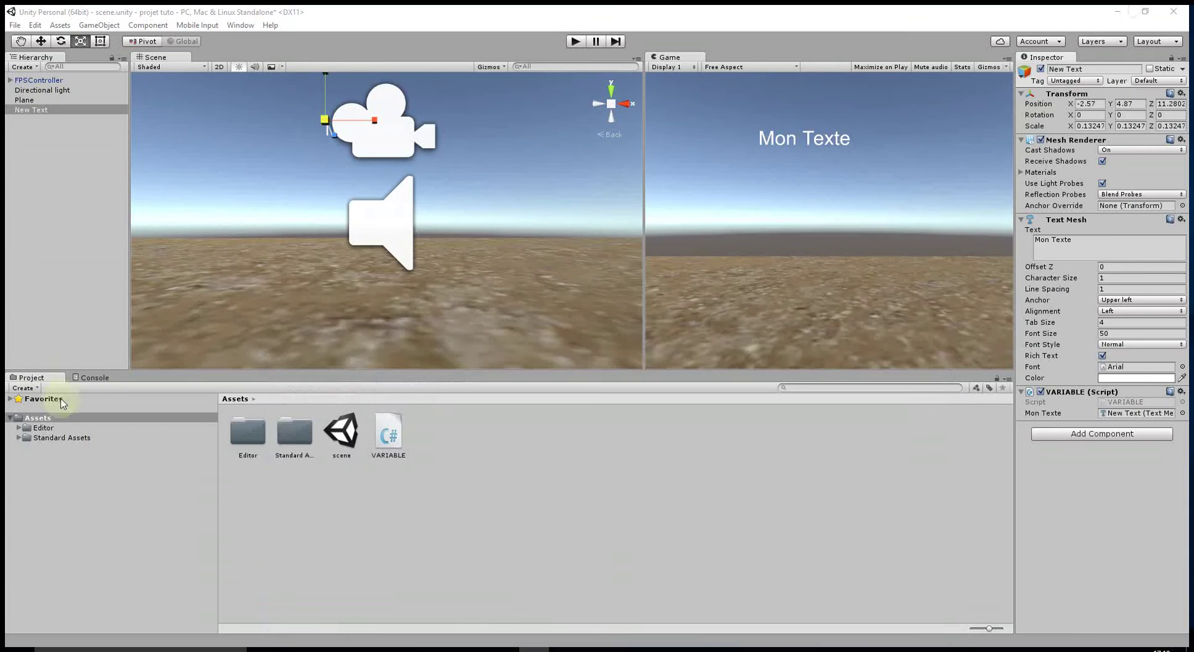
Step: Play-test with the Console shown, confirming 'Mon nombre est plus grand que 1000' repeats, then stop
left_click(100, 381)
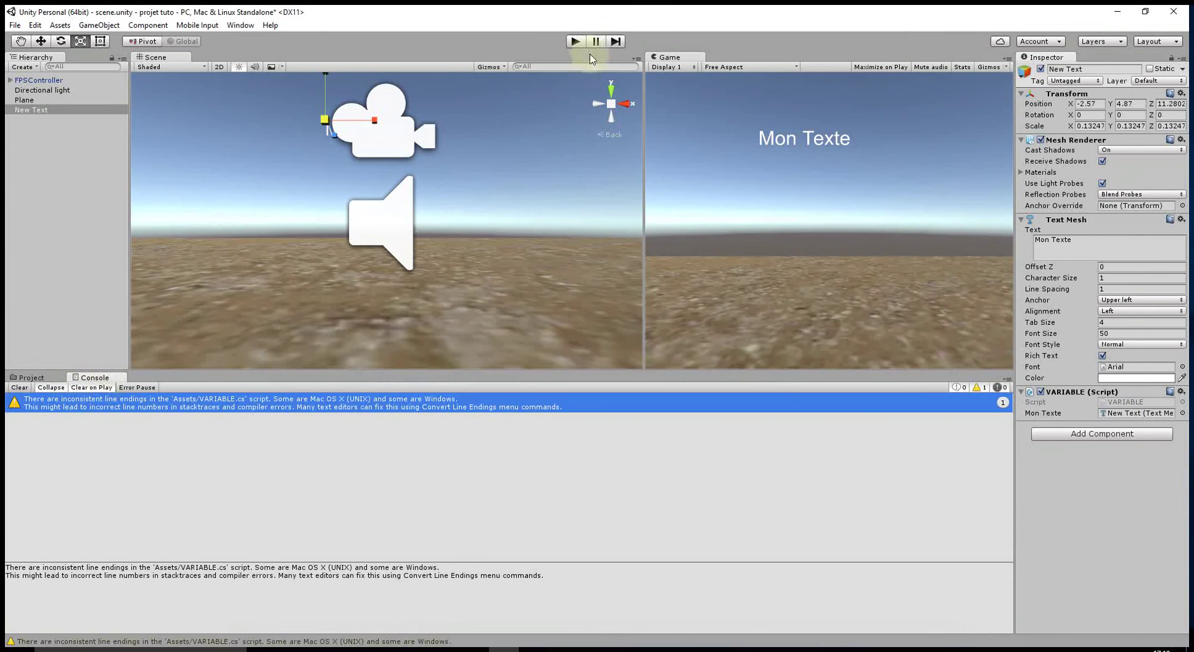
left_click(576, 41)
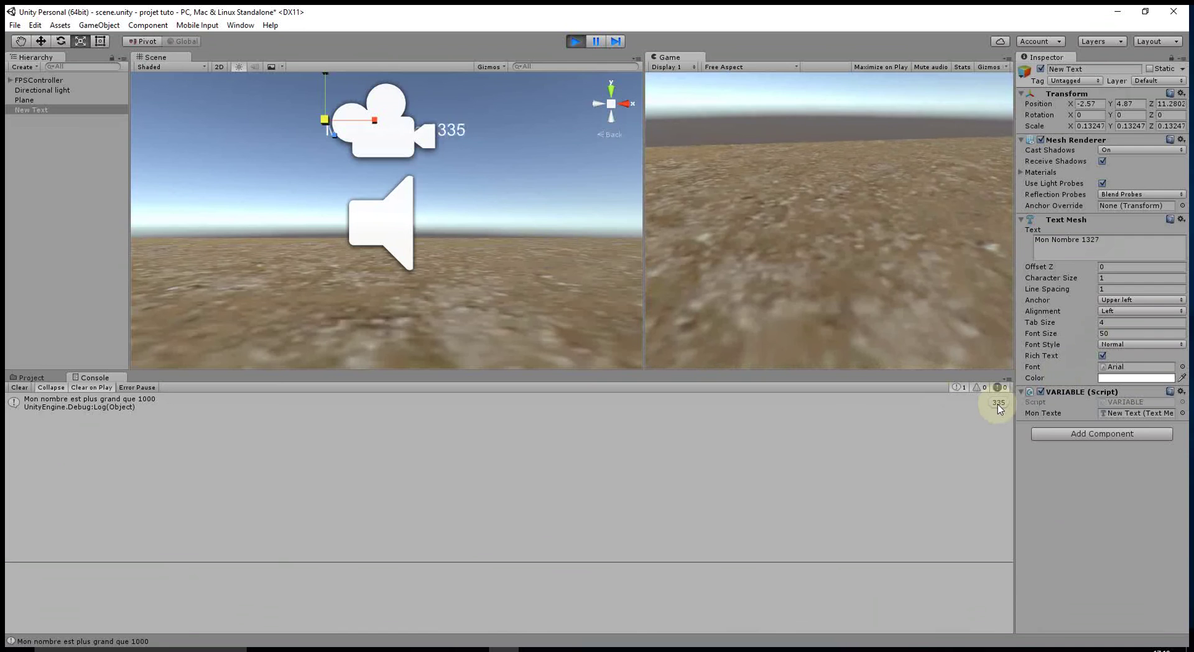
left_click(51, 388)
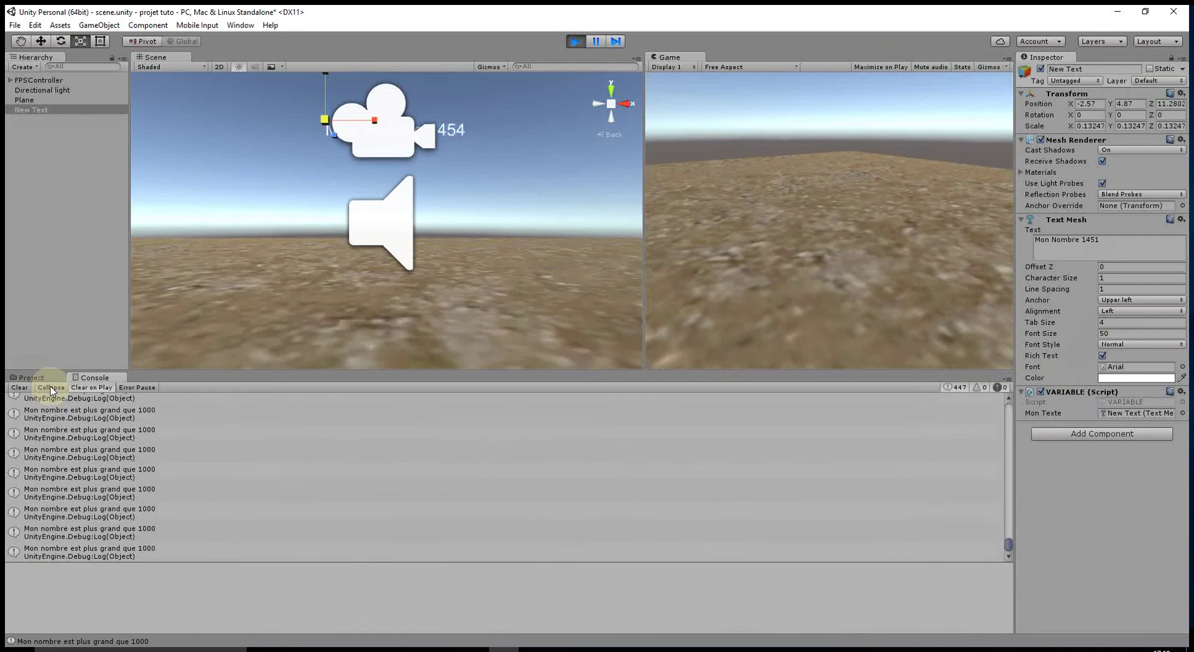
left_click(50, 386)
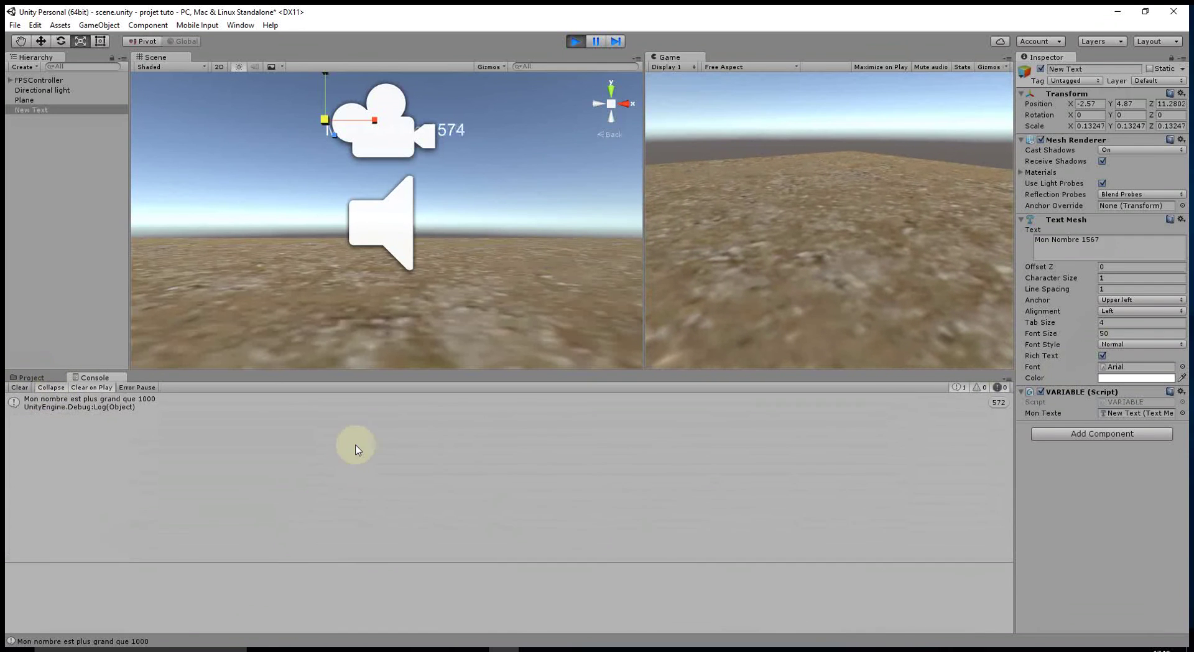
left_click(575, 42)
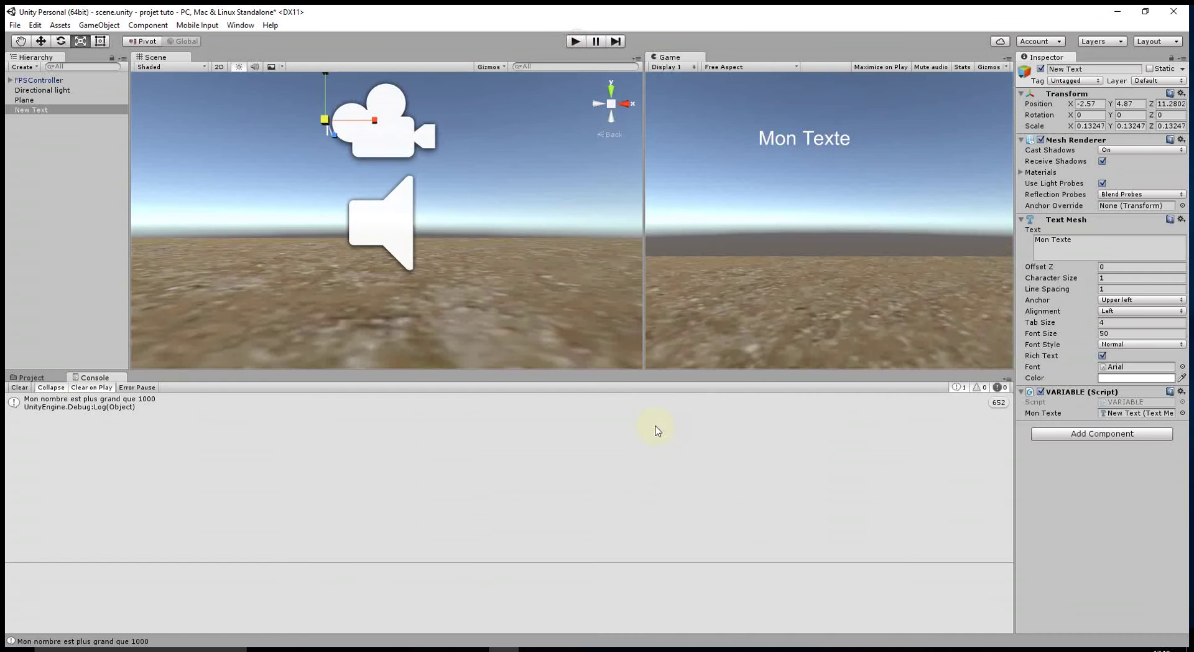
key("alt+Tab")
Step: Replace 1000 with 300 in both the if condition and the Debug.Log message
double_click(321, 305)
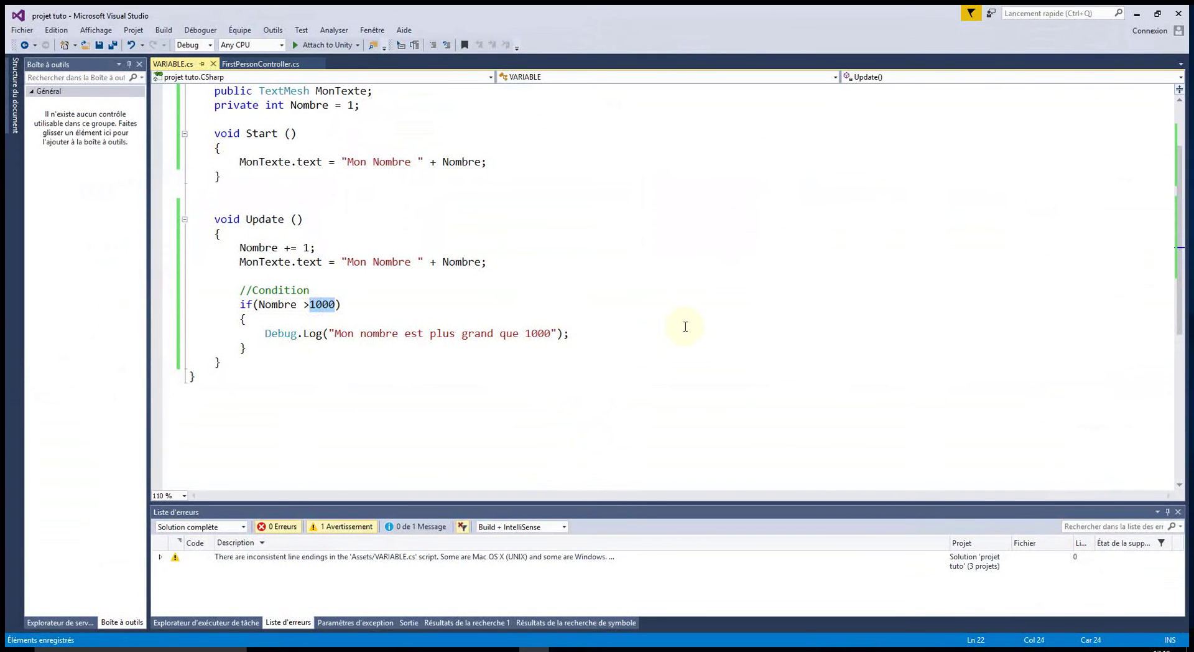
type("300")
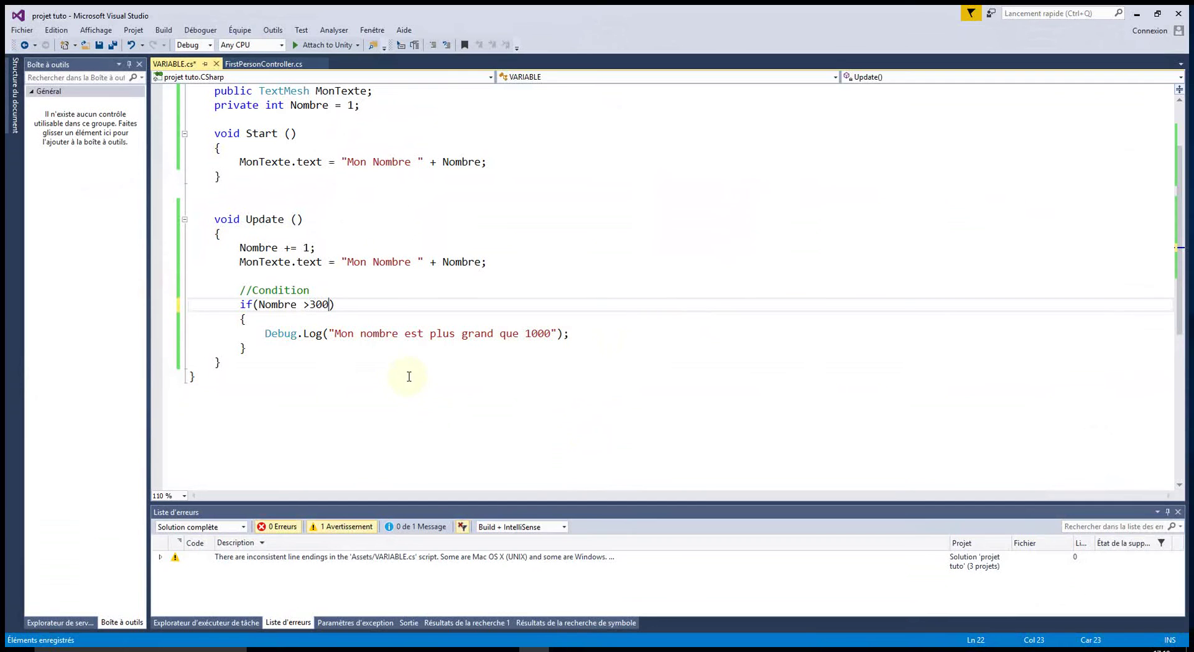
double_click(528, 333)
type("300")
Step: Add blank lines below the if block and start typing a second if(Nom condition
left_click(175, 416)
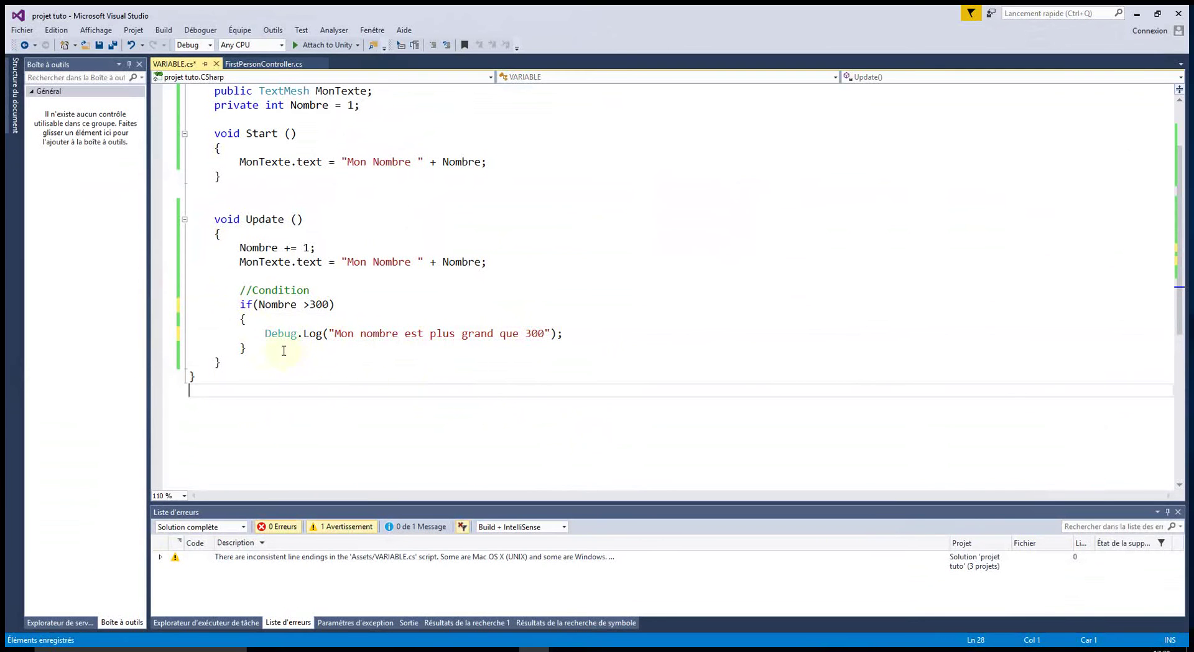
left_click(264, 349)
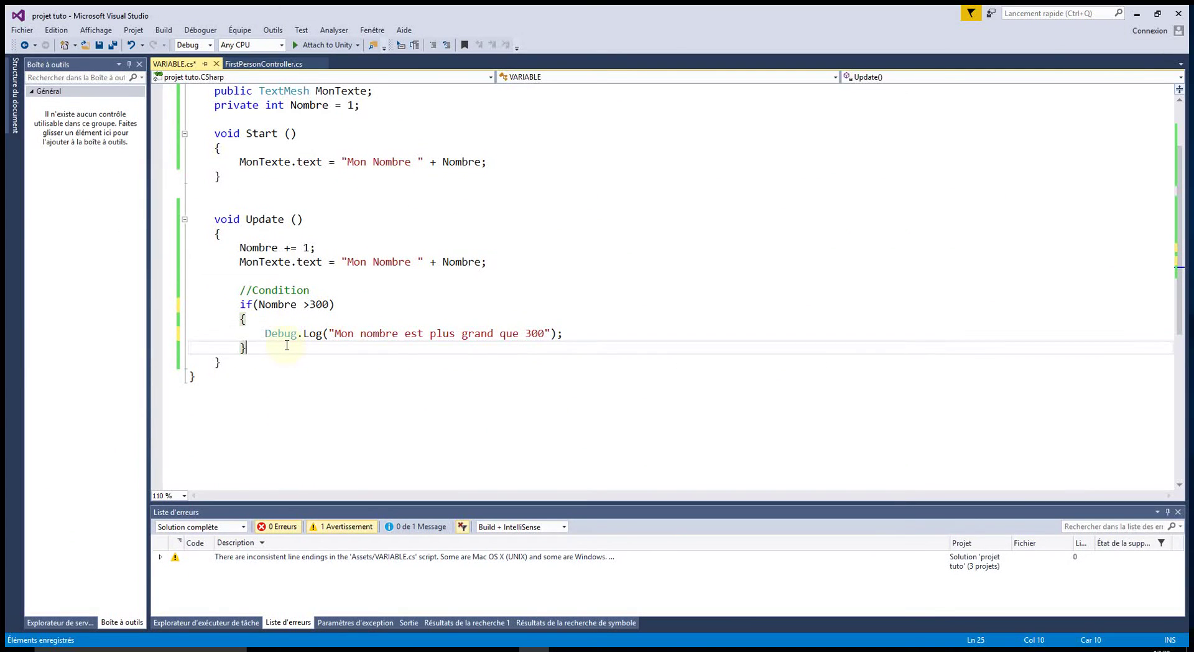
key("Return")
key("Return")
type("if(Nom")
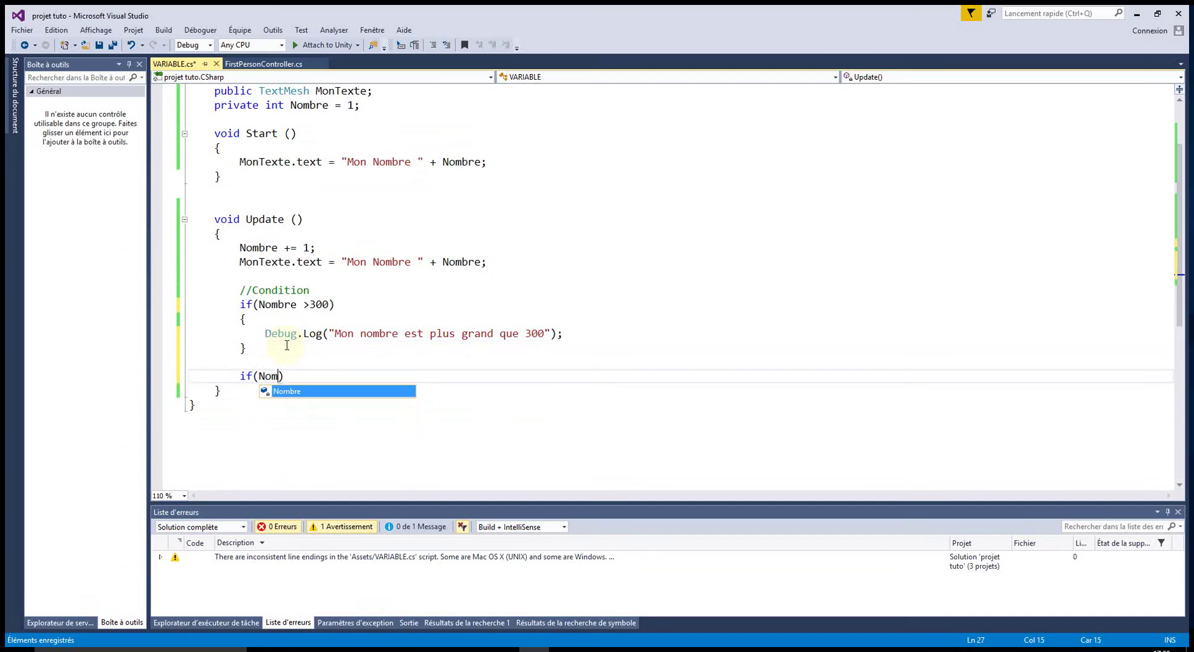
Step: Write an if (Nombre <300) condition with an opening brace below the first block
key("Tab")
type("<")
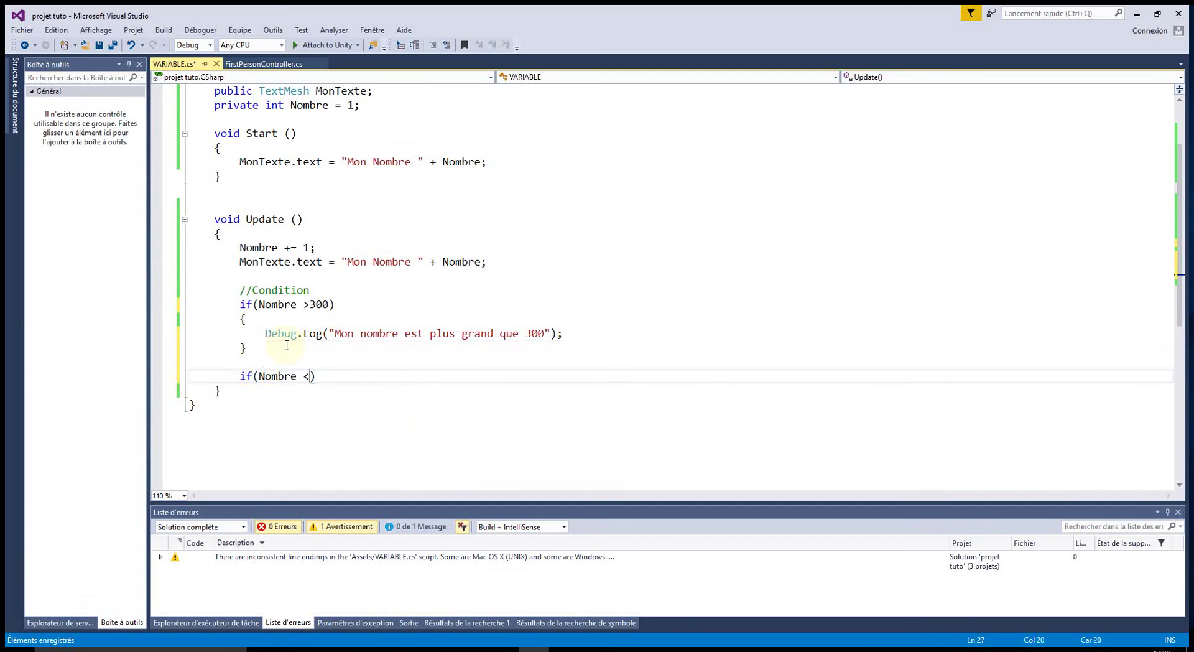
type("300)")
key("Return")
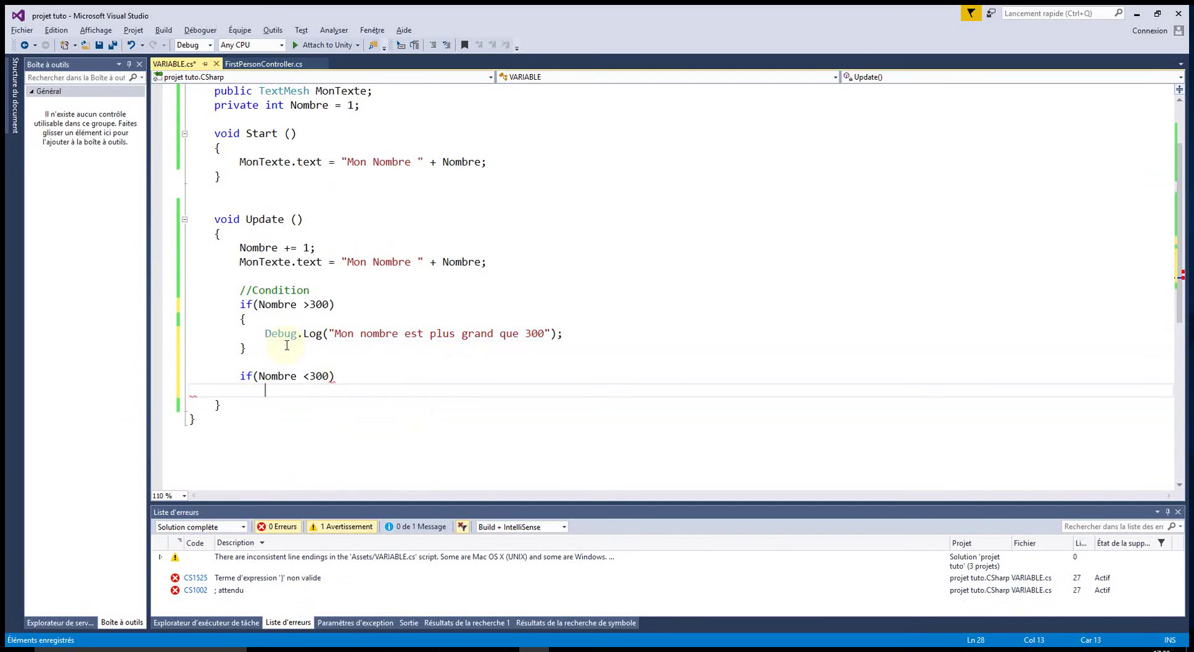
type("{")
key("Return")
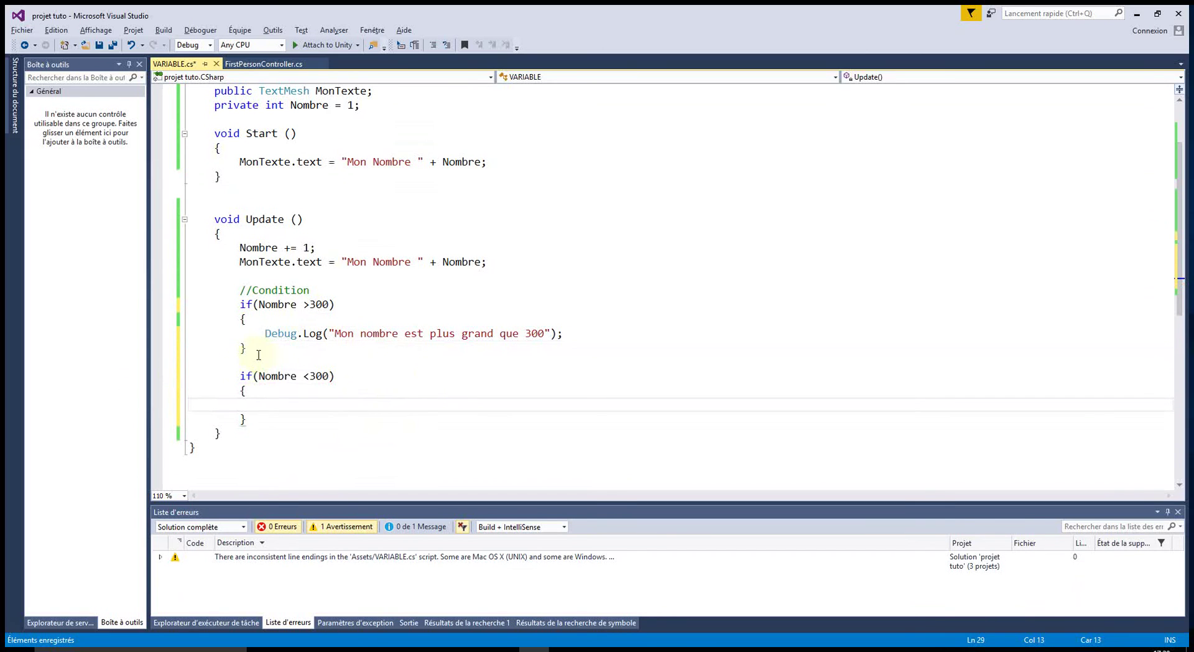
Step: Delete the Nombre <300 lines and add an else block after the first if
left_click_drag(240, 376, 254, 405)
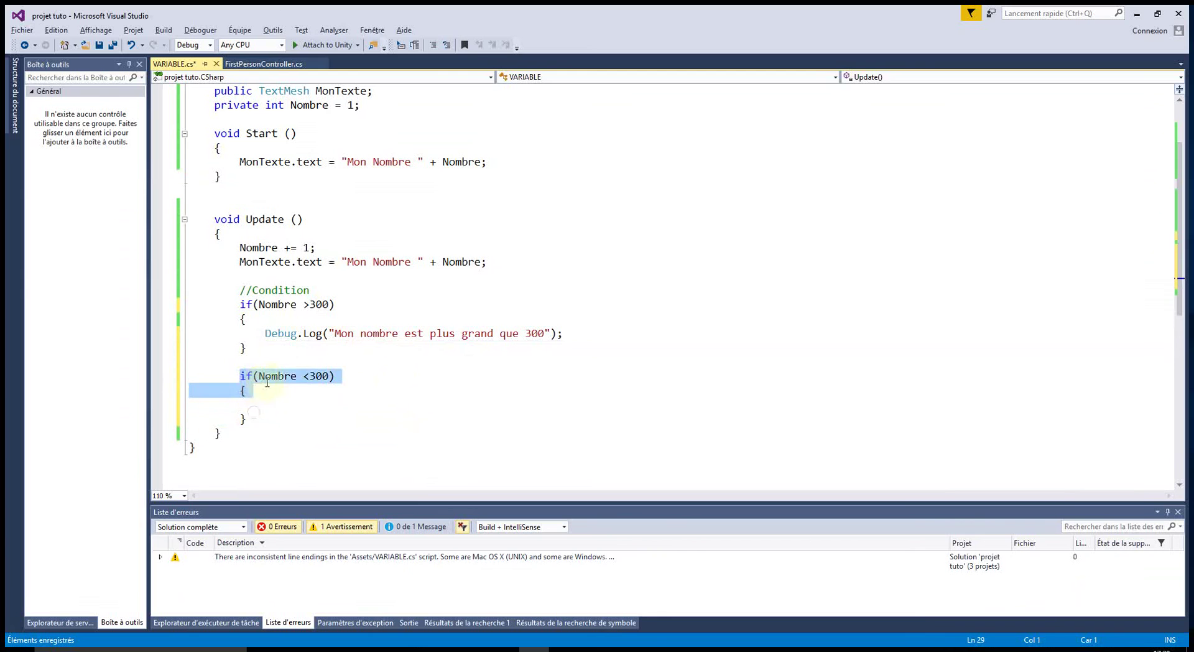
key("Delete")
left_click(255, 391)
key("BackSpace")
left_click(258, 348)
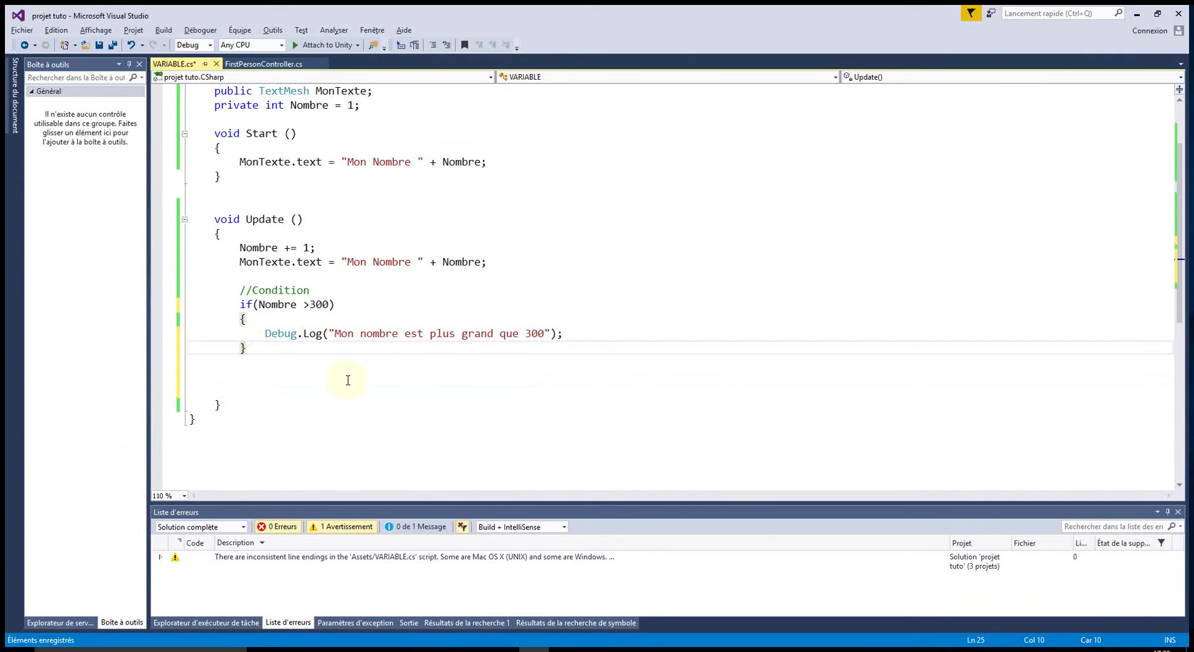
type("else")
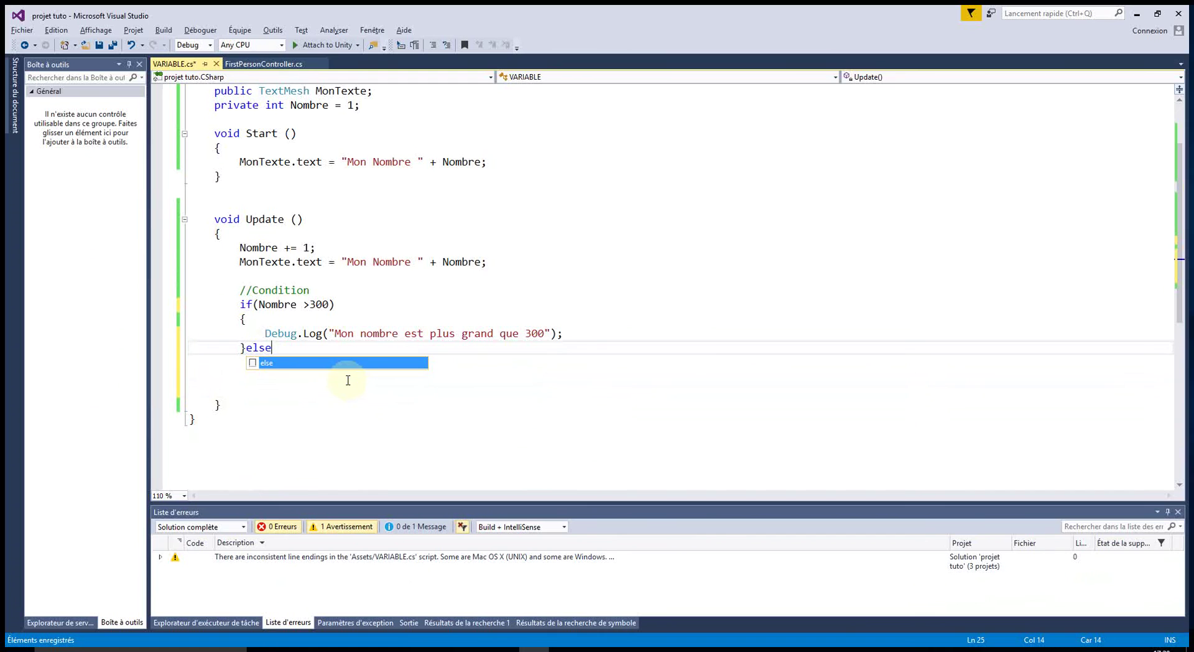
key("Tab")
key("Tab")
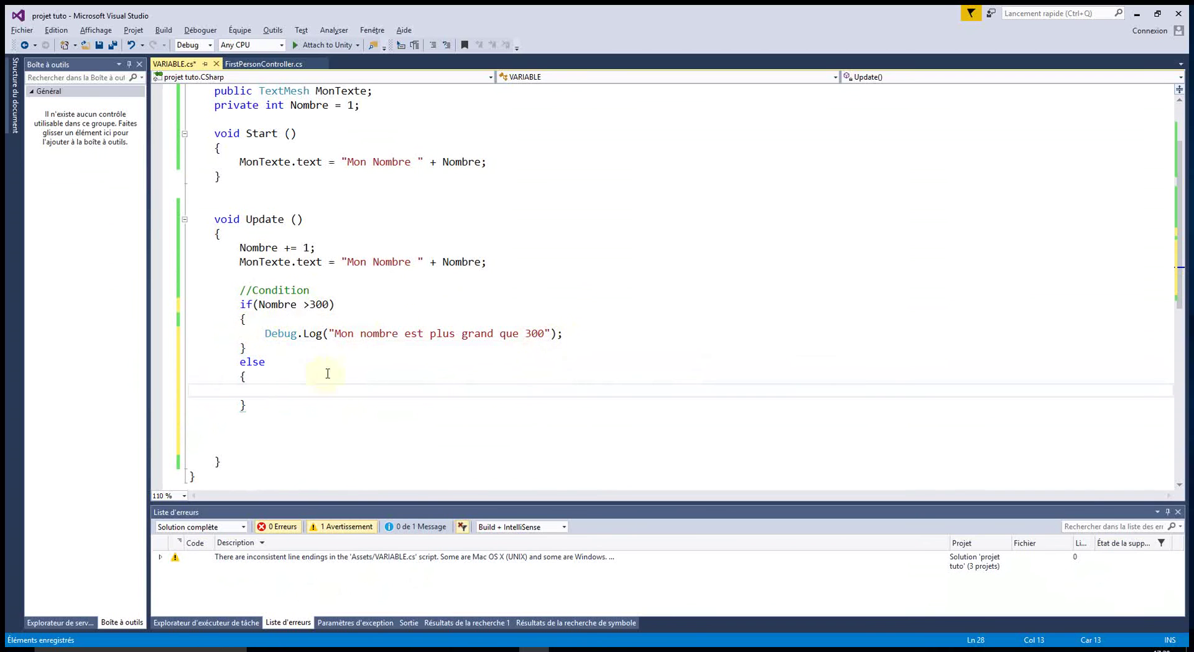
Step: Copy the Debug.Log line into the else block, change grand to petit, and save
left_click_drag(264, 334, 562, 335)
key("ctrl+c")
left_click(367, 392)
key("ctrl+v")
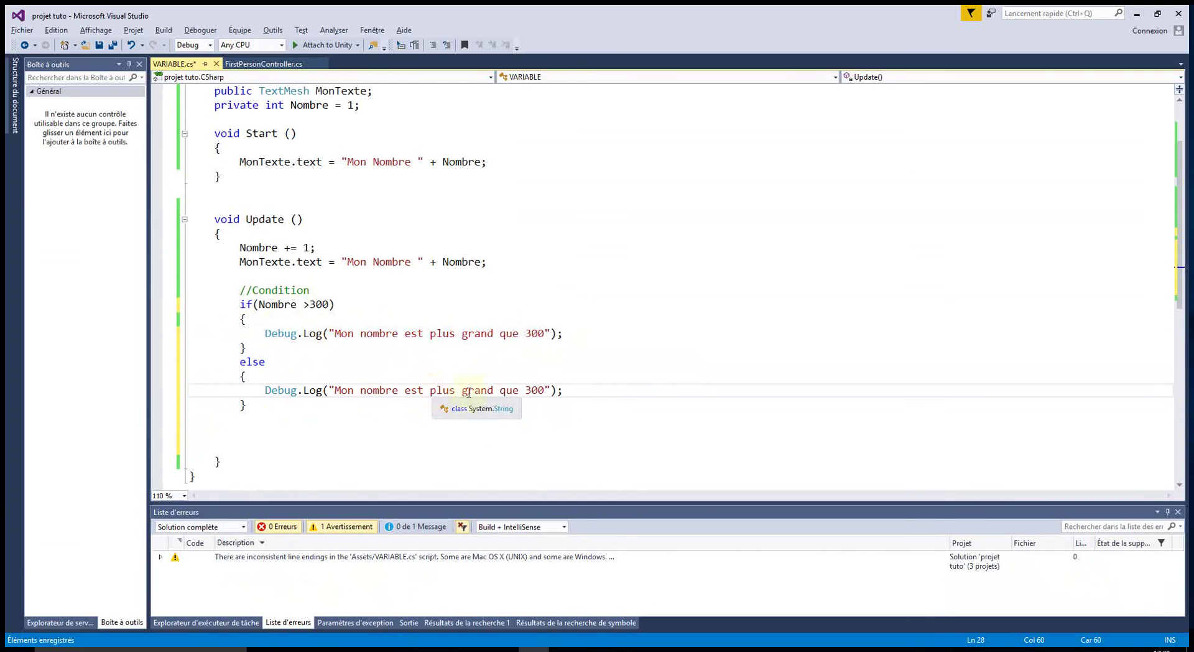
double_click(487, 390)
type("petit")
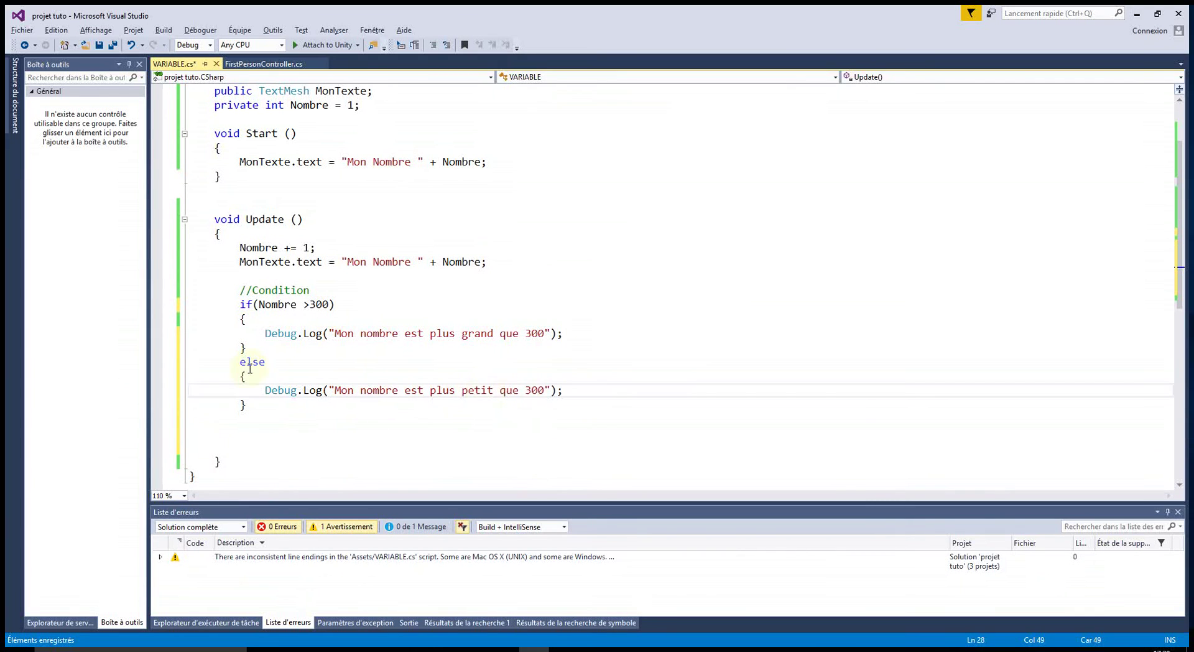
left_click(99, 46)
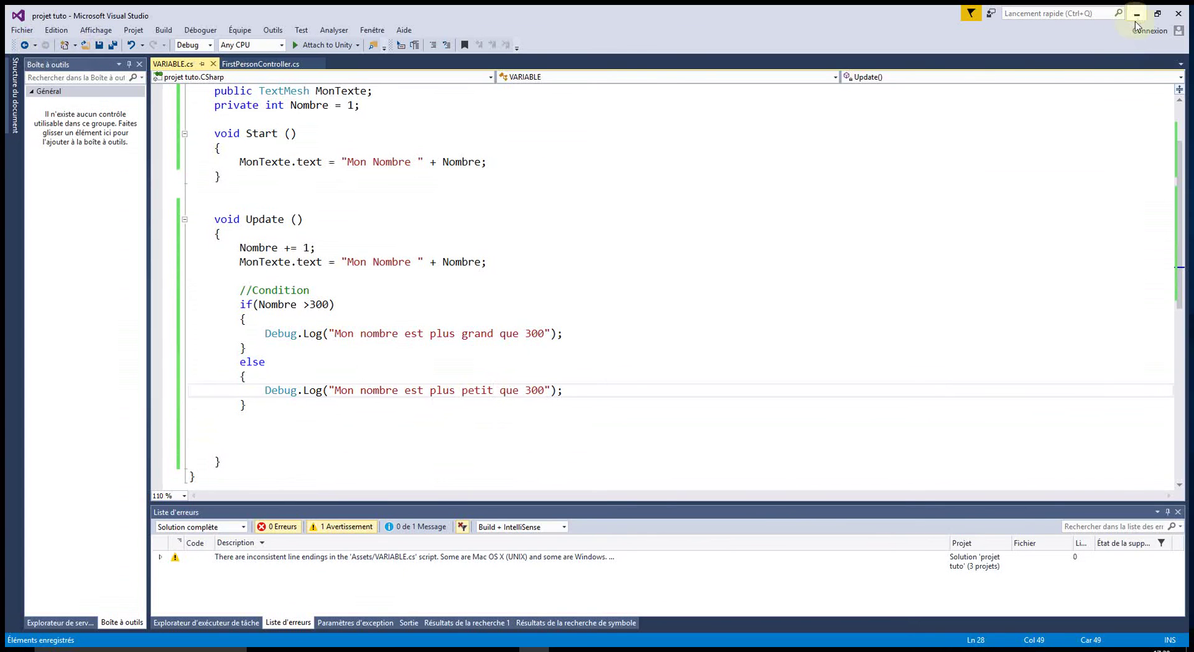
left_click(1137, 13)
Step: Play the scene until the Console logs 'plus petit que 300' then 'plus grand que 300', then stop
left_click(576, 42)
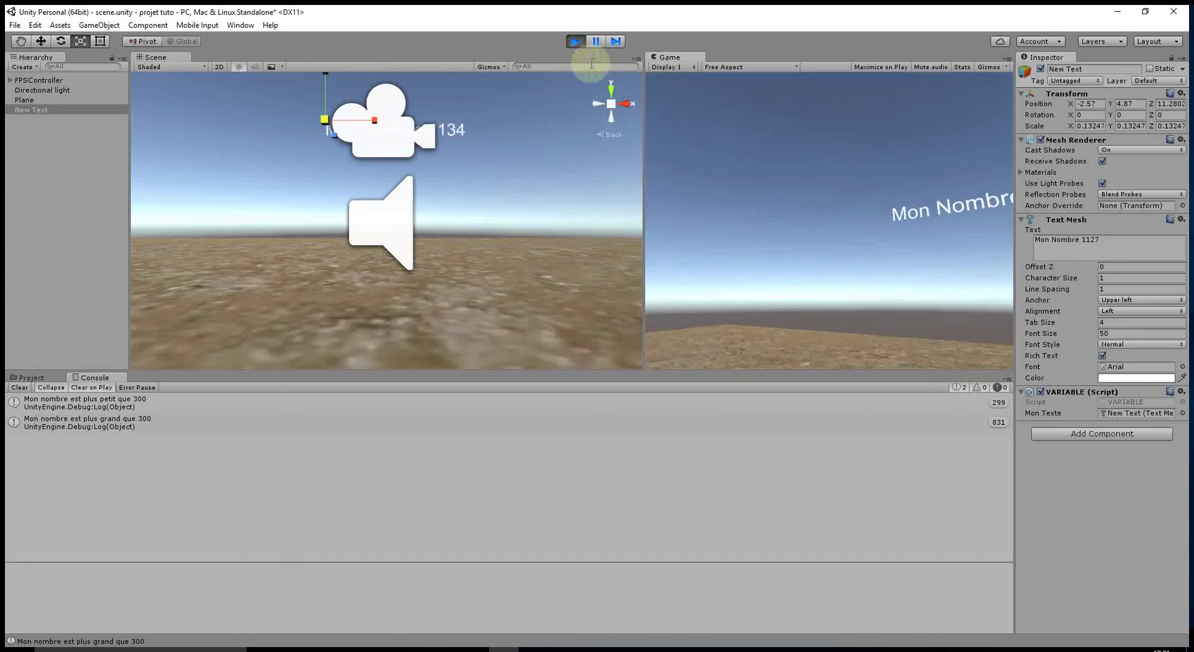
left_click(572, 44)
key("alt+Tab")
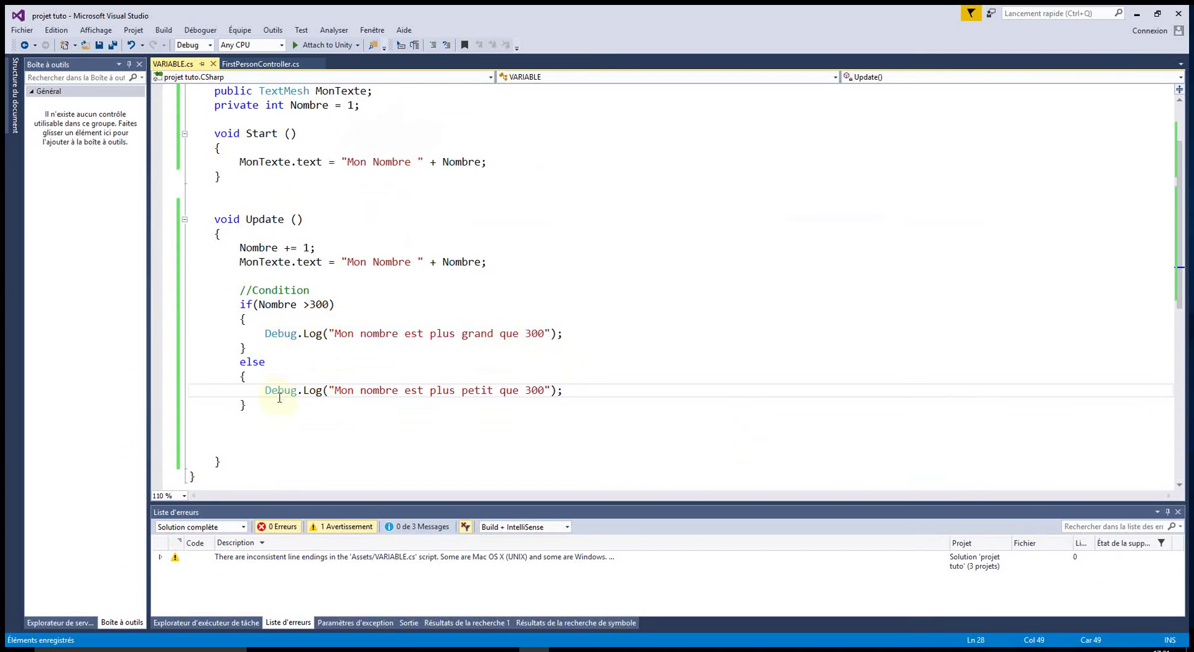
Step: Delete the else block, change the if block's Debug.Log line to Nombre = 0;, and save
left_click_drag(263, 390, 569, 391)
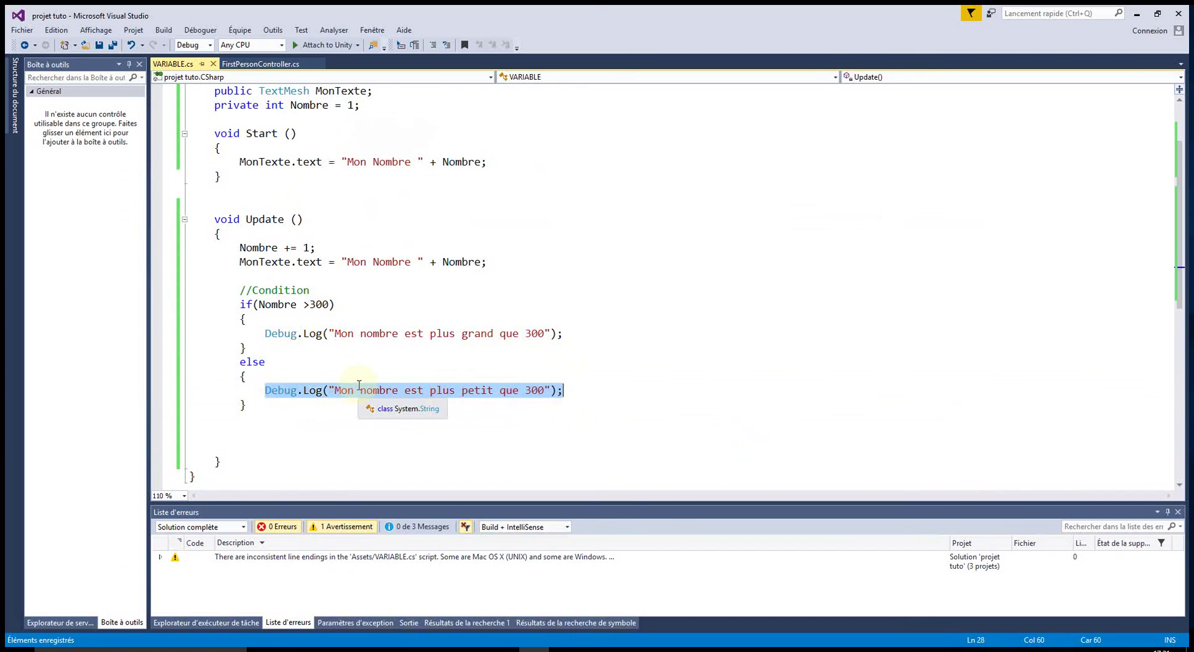
left_click_drag(234, 361, 253, 404)
key("Delete")
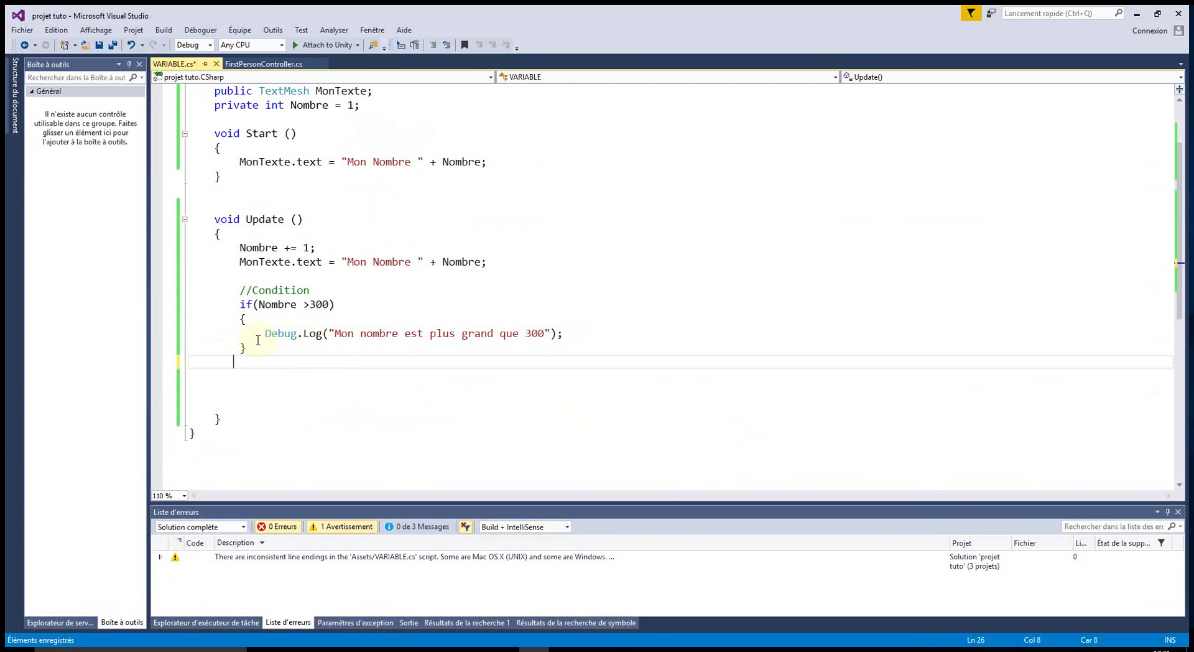
left_click_drag(259, 334, 563, 335)
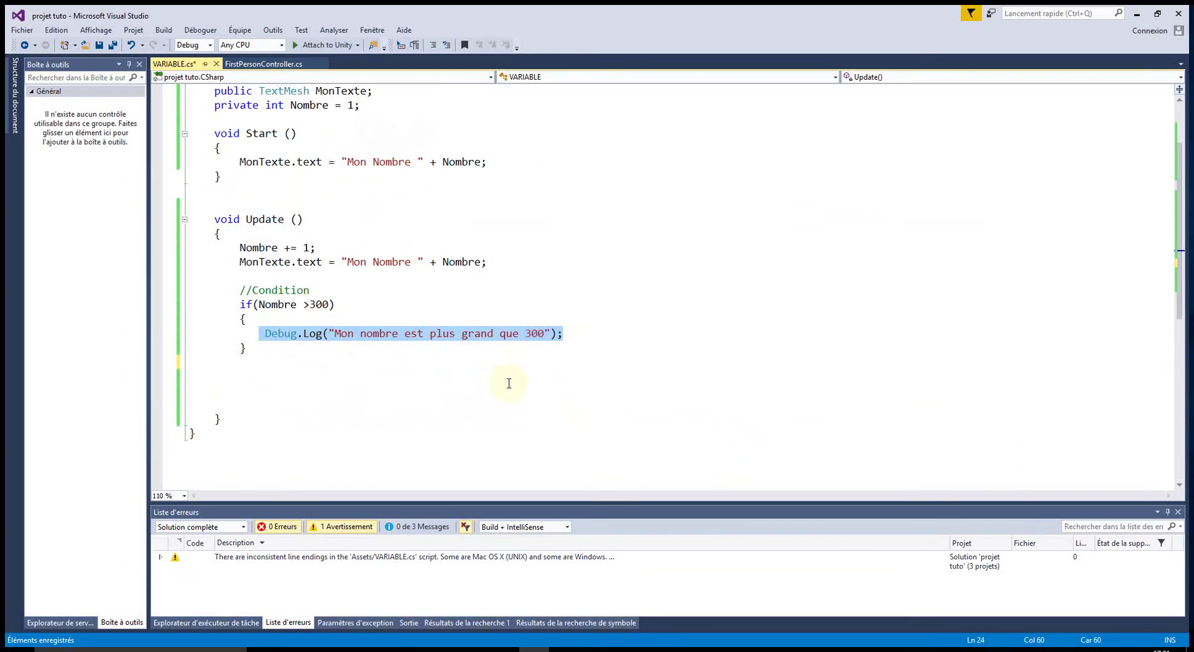
type("Nombre = 0;")
left_click(438, 402)
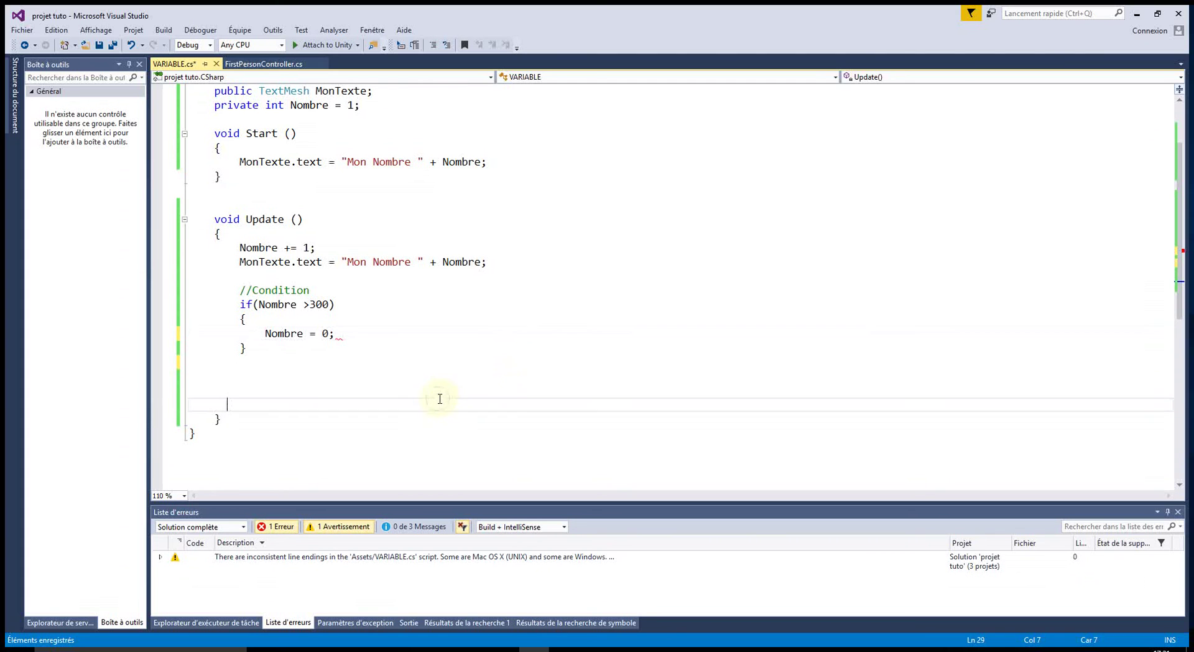
left_click(98, 45)
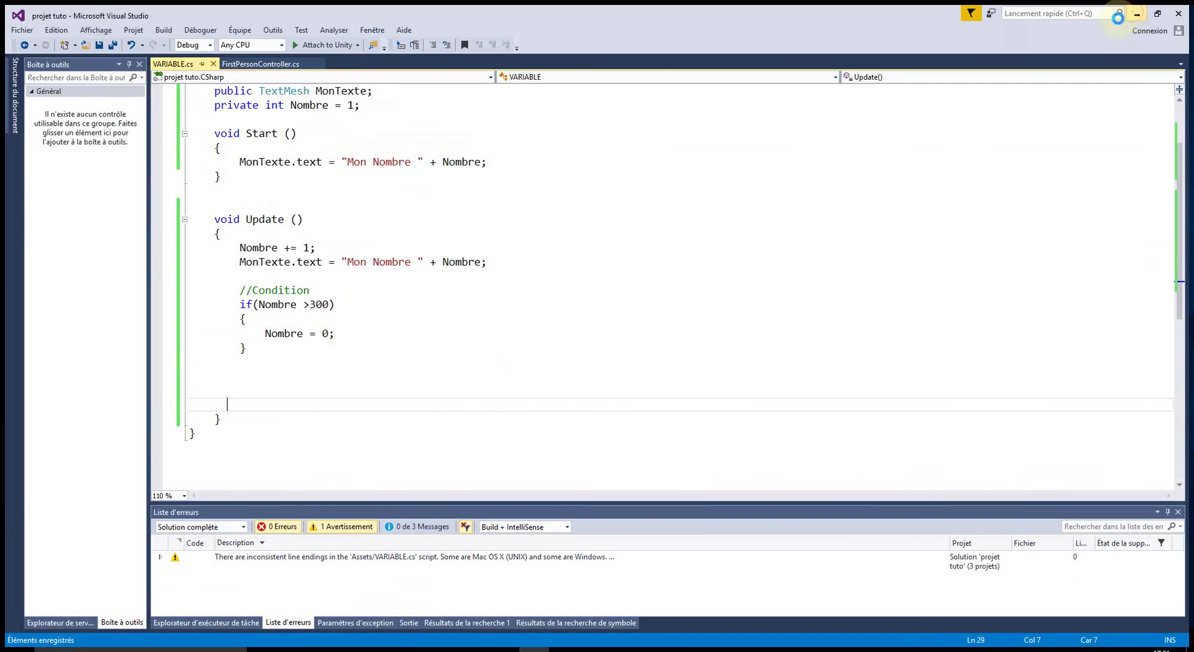
left_click(1137, 14)
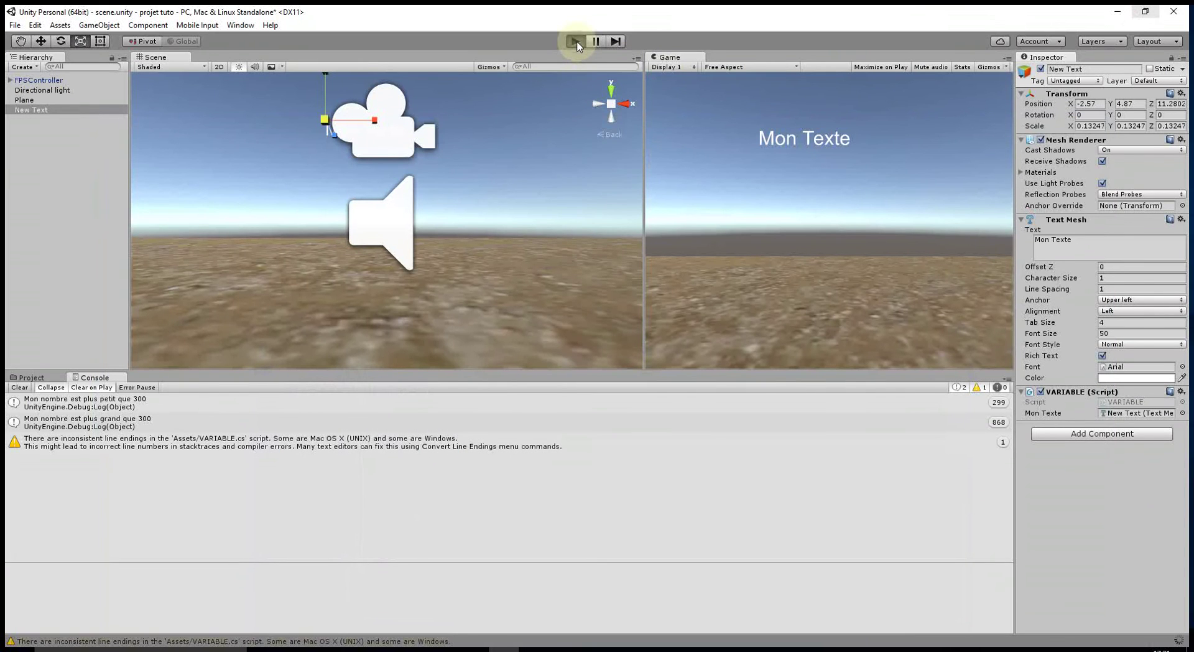
Step: Play the scene to watch the counter pass 300 and restart from zero, then stop
left_click(576, 42)
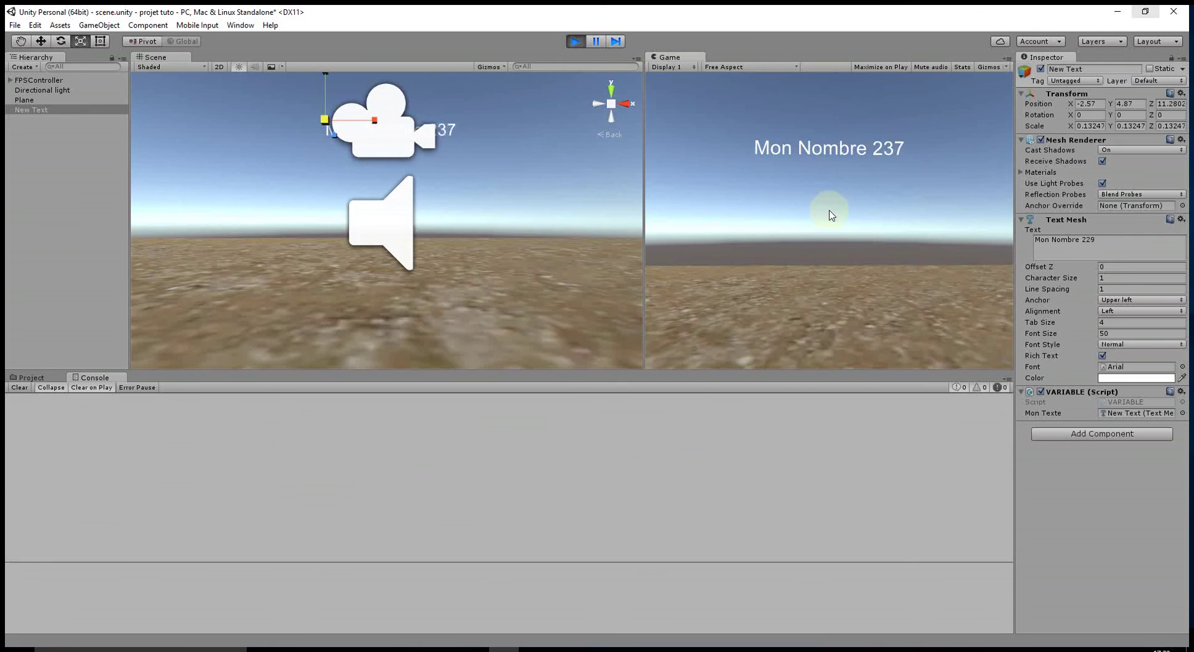
left_click(572, 41)
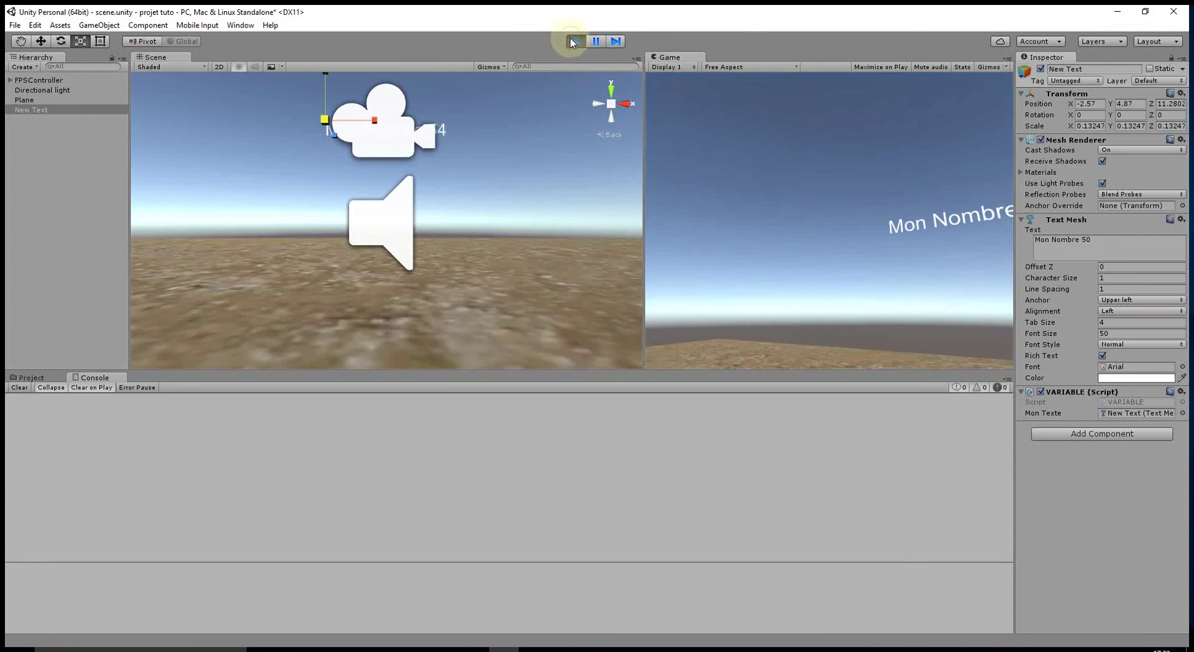
Step: Declare public bool Boucle = false; on the line below the Nombre variable
key("alt+Tab")
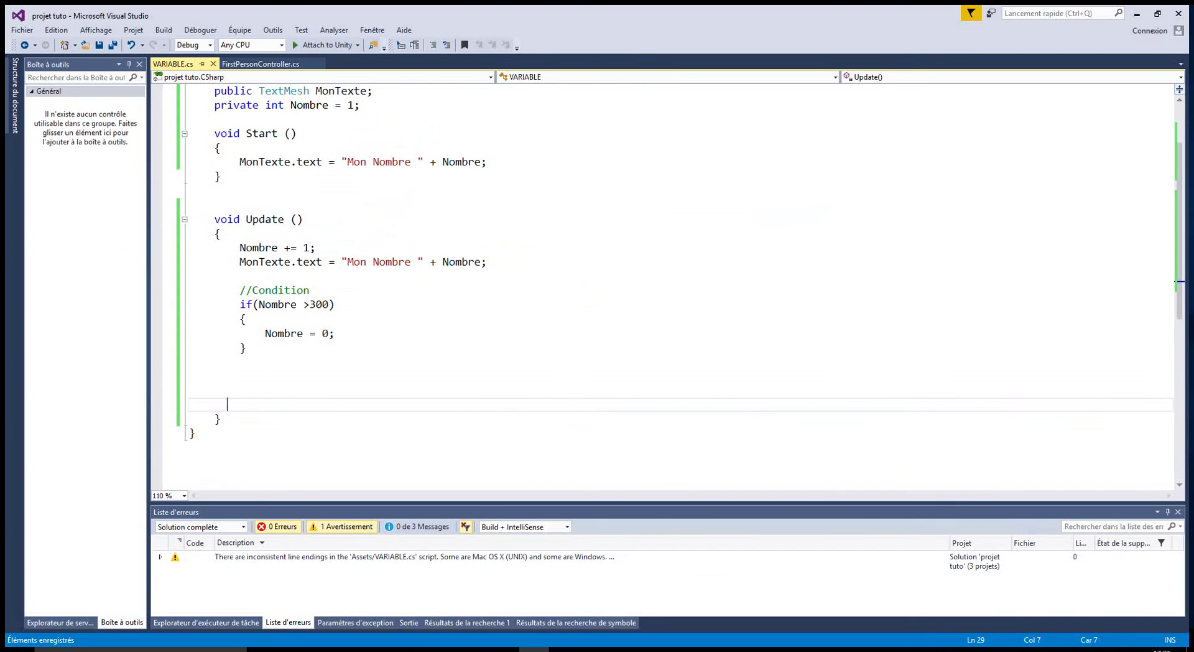
scroll(280, 184, "up", 2)
left_click(274, 203)
type("public ")
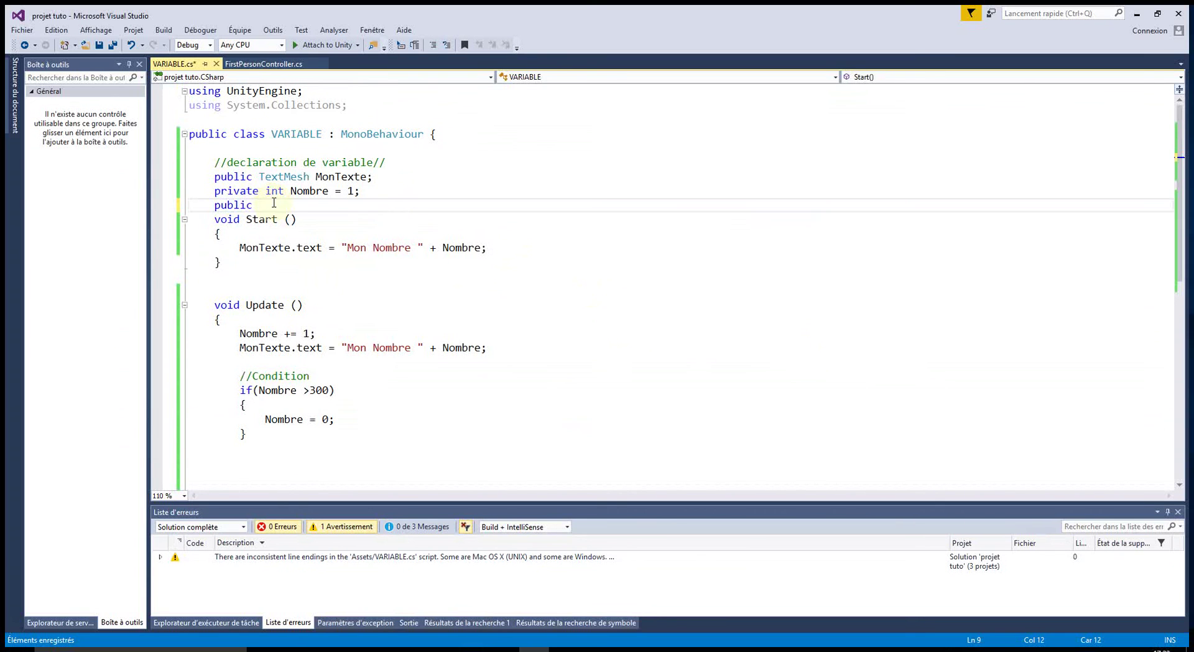
type("bool")
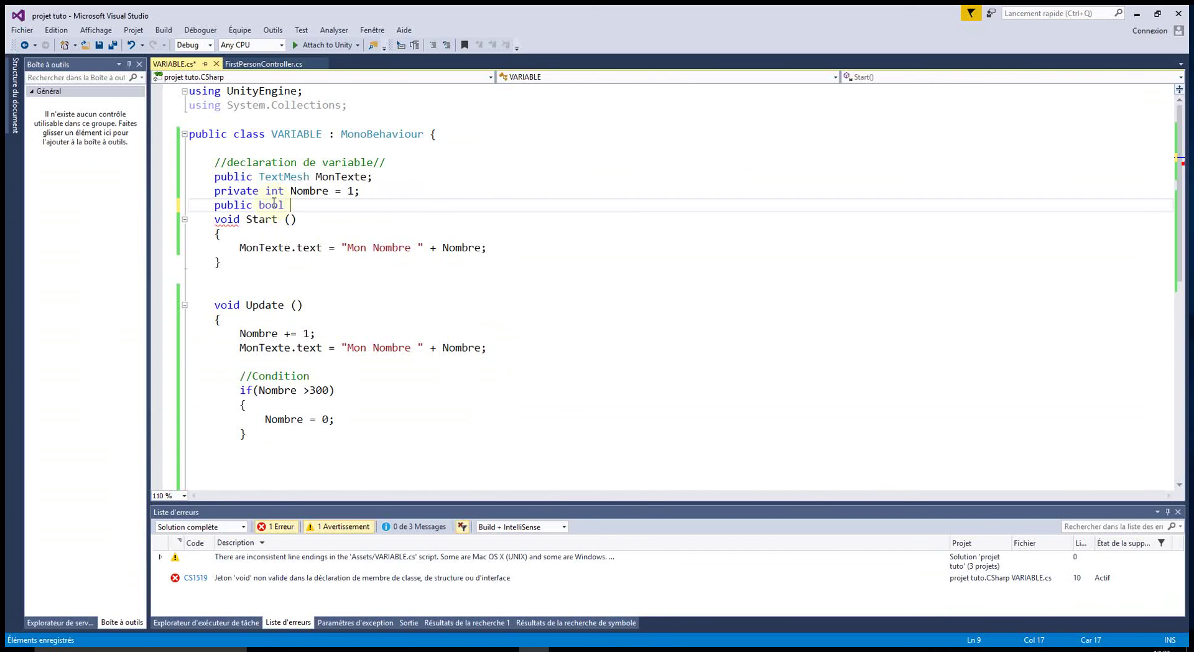
type("Bo")
type("ucle ")
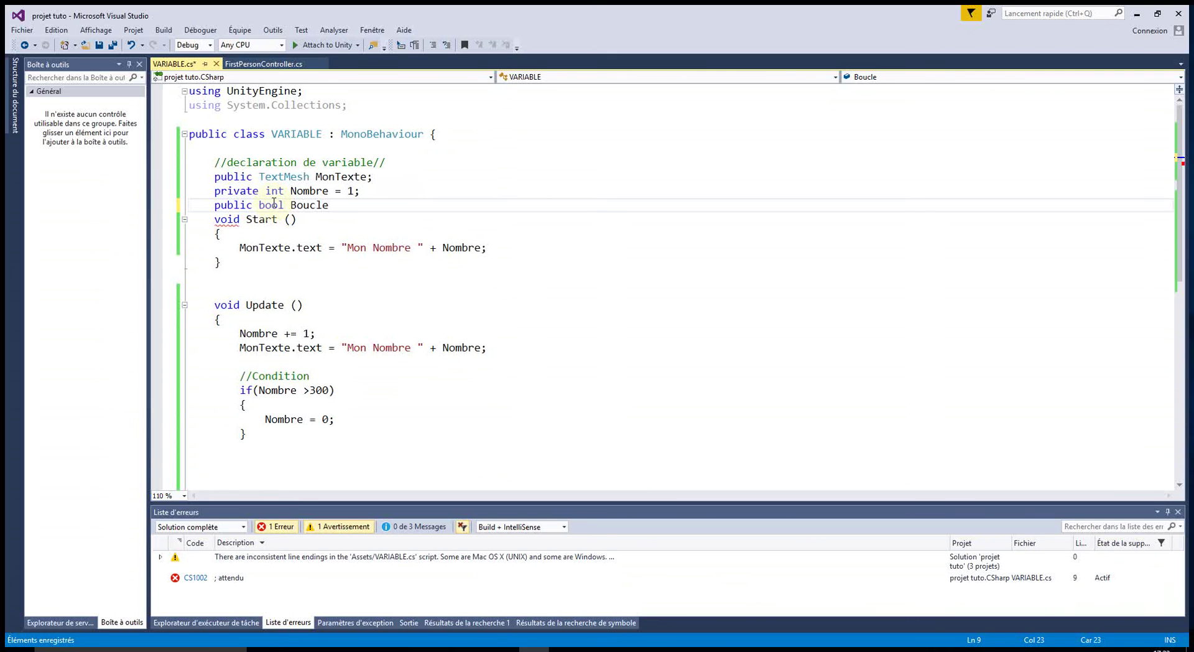
type("= false")
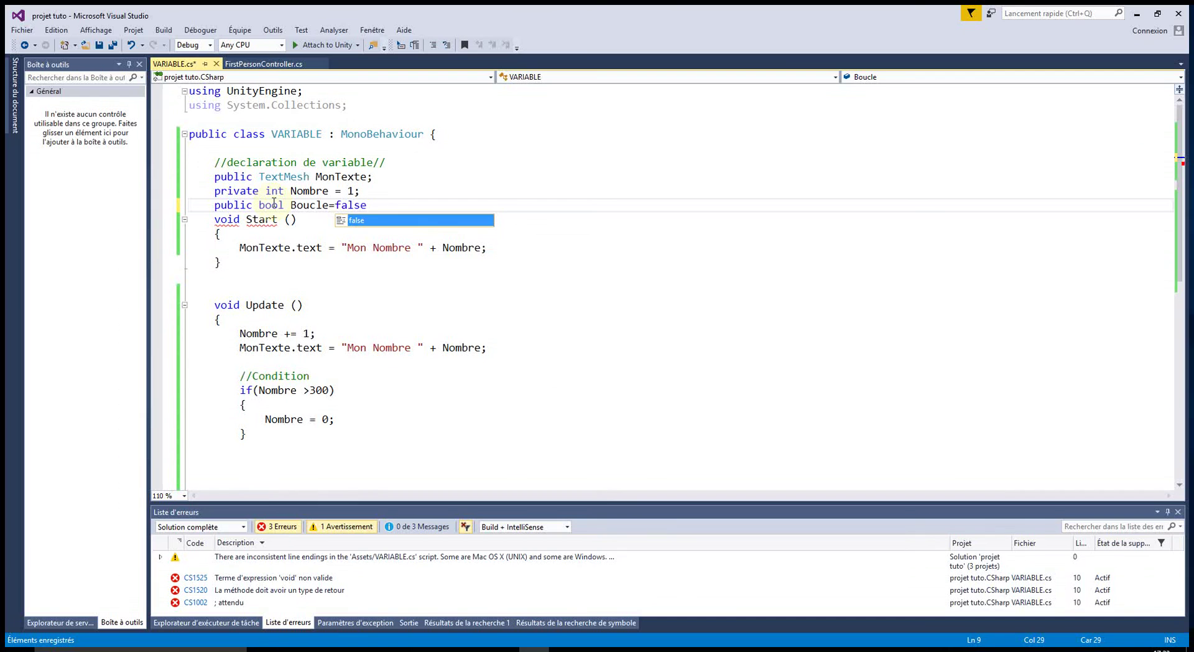
type(";")
left_click(508, 389)
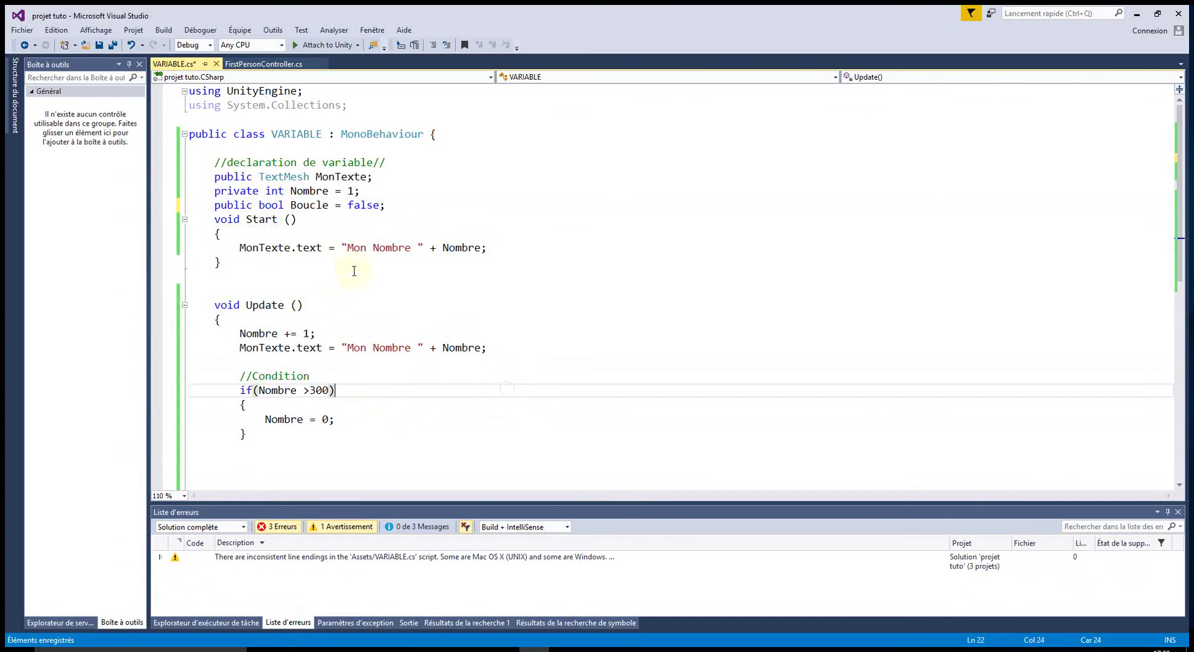
left_click(391, 207)
key("Return")
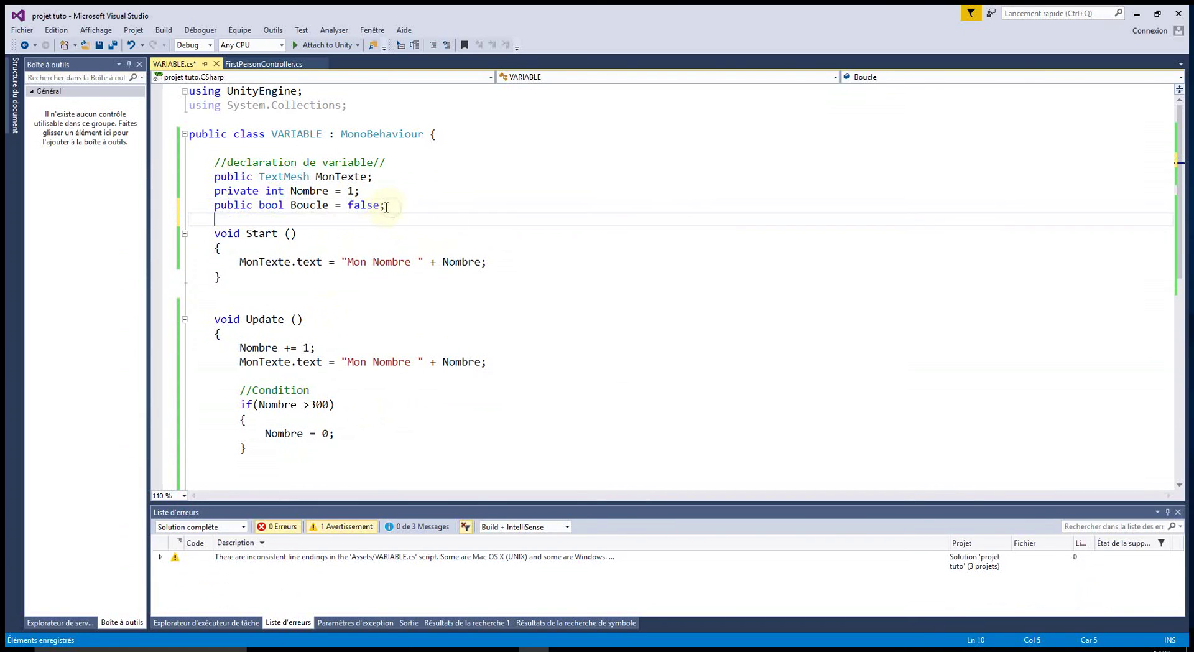
Step: Add an empty if (Boucle == true) block above the //Condition comment in Update
scroll(344, 400, "down", 1)
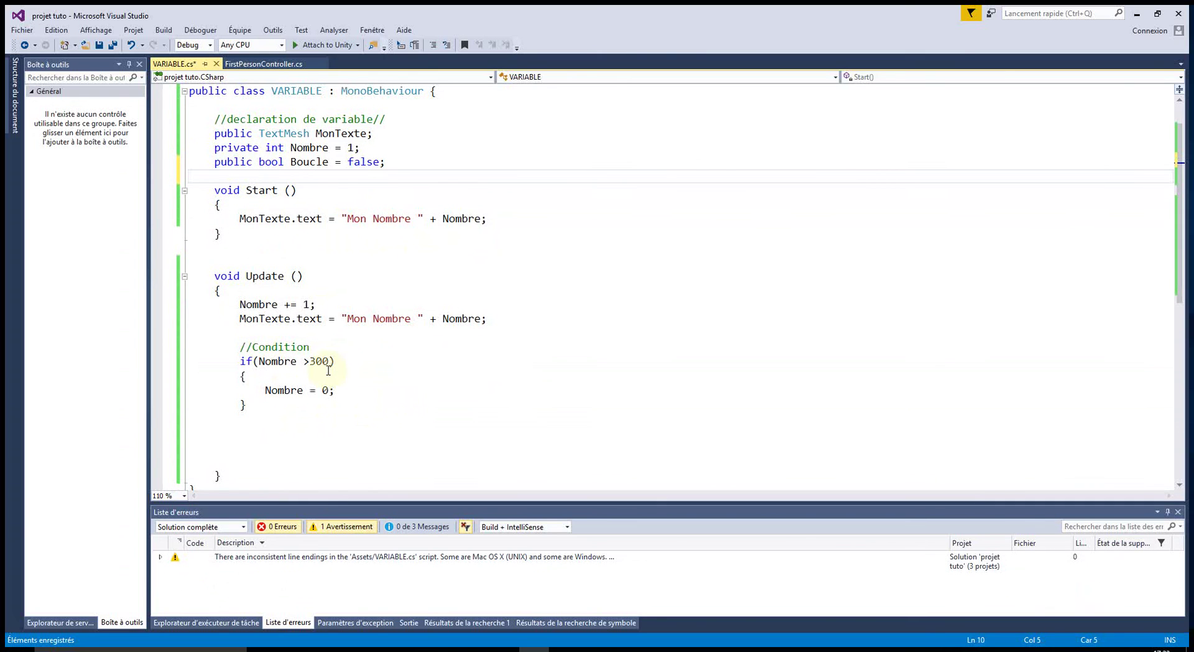
left_click(261, 337)
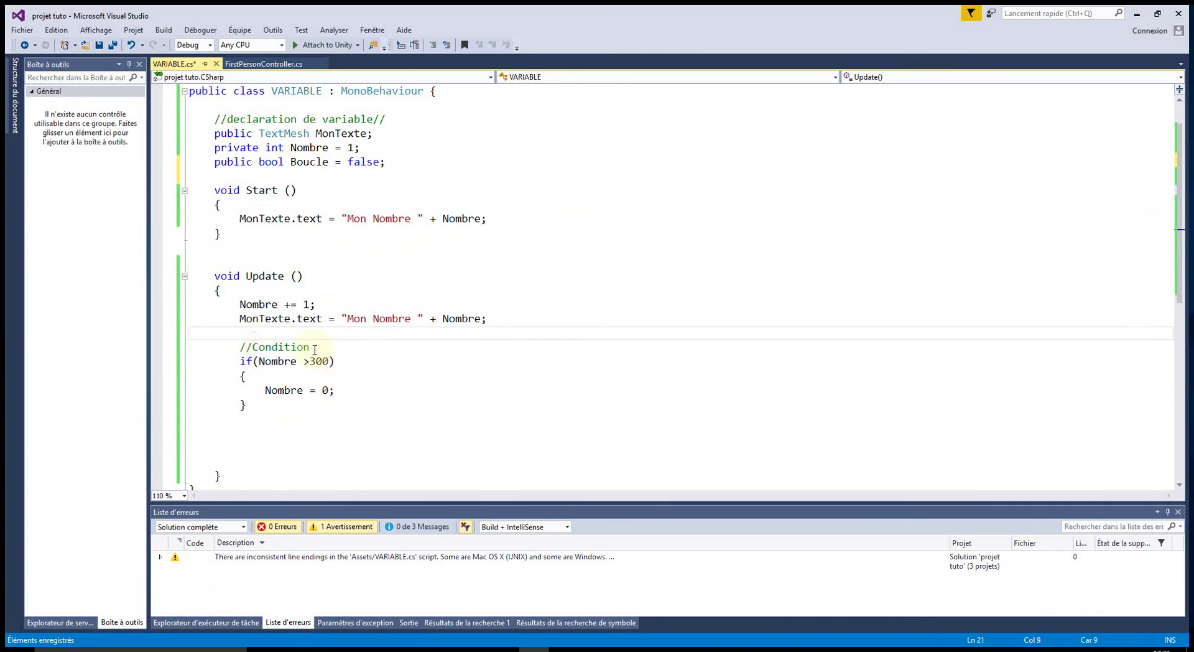
key("Return")
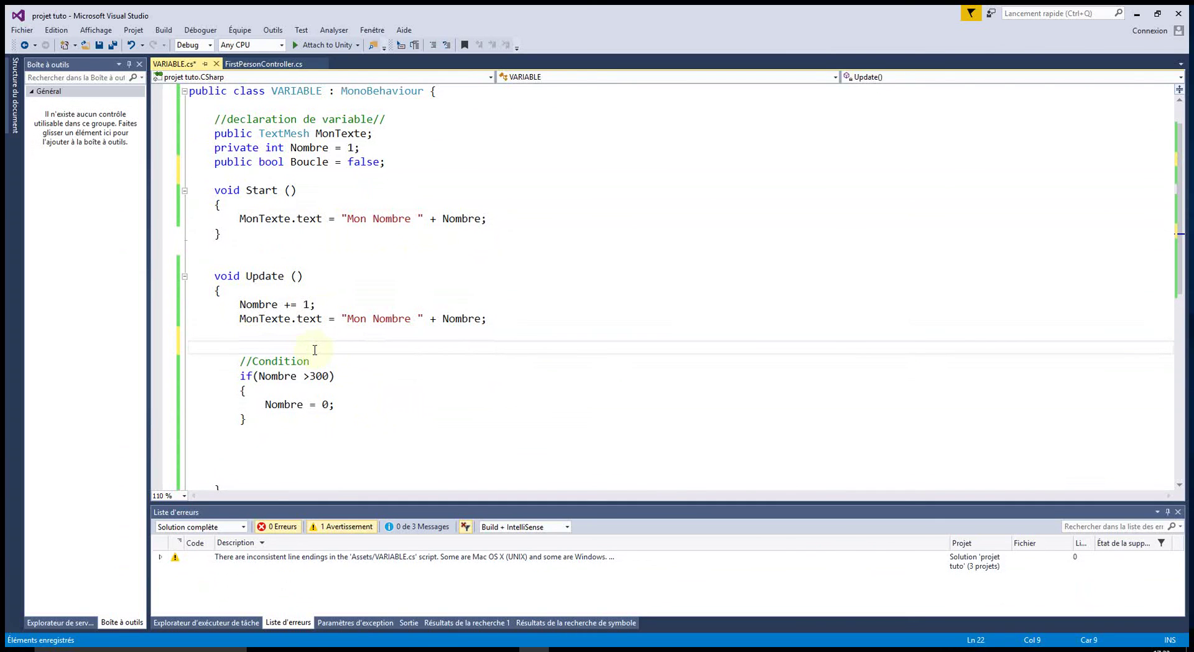
type("if")
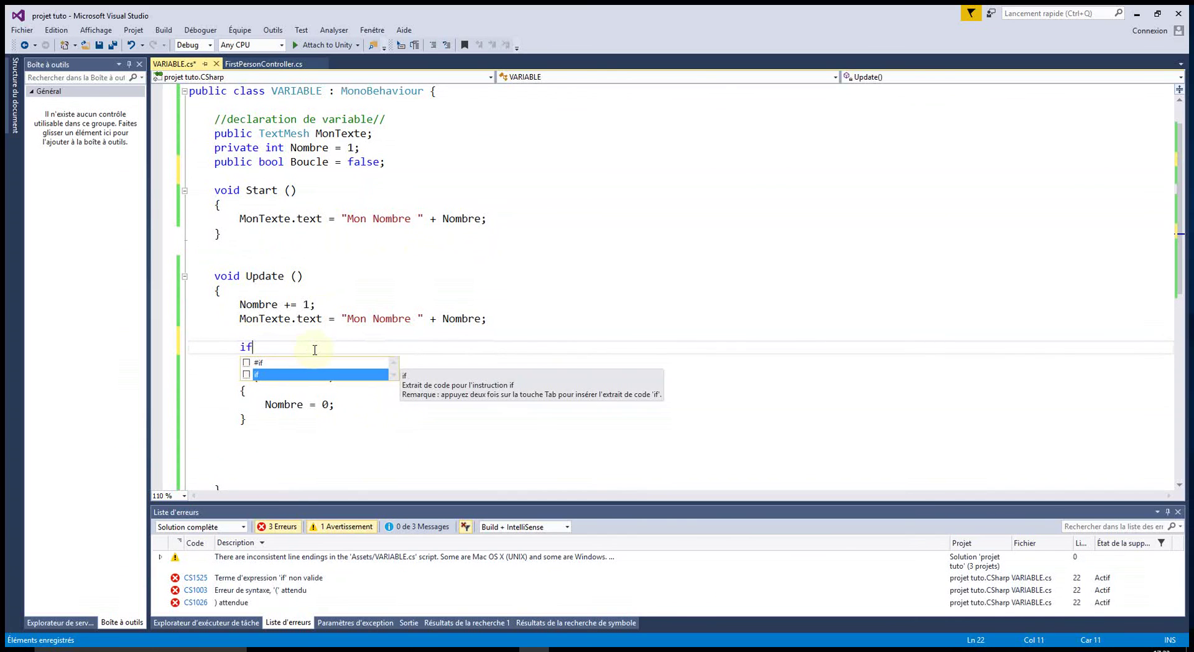
type("(Boucle")
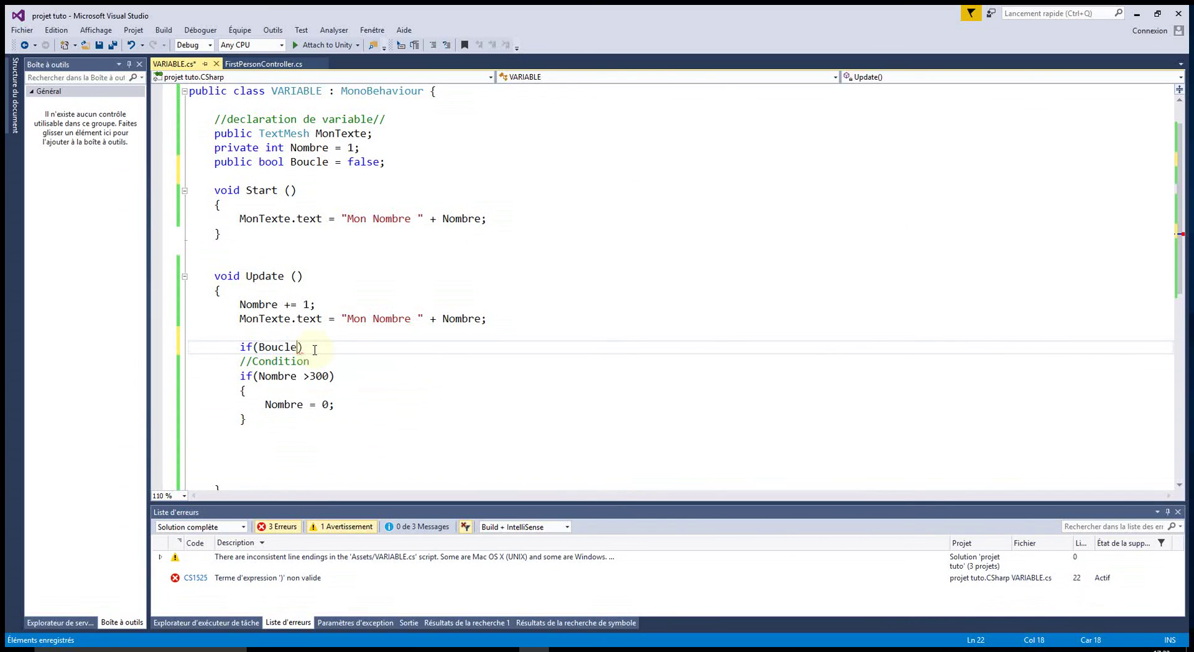
type("=true)")
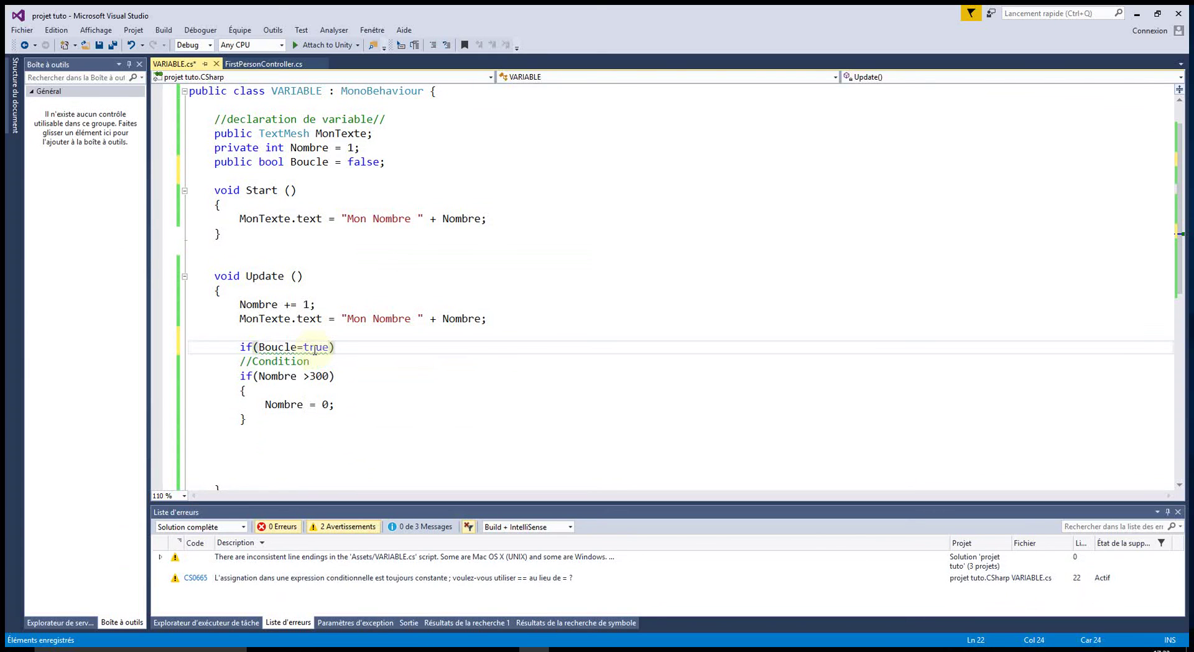
type("{")
key("Return")
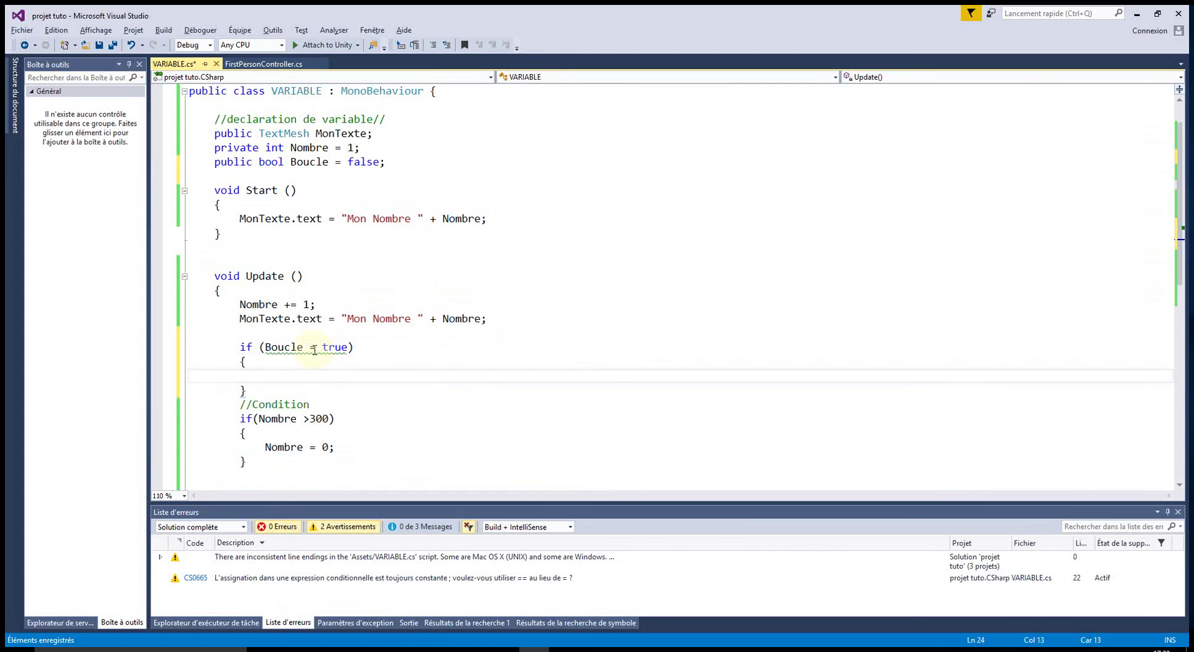
mouse_move(313, 350)
left_click(309, 349)
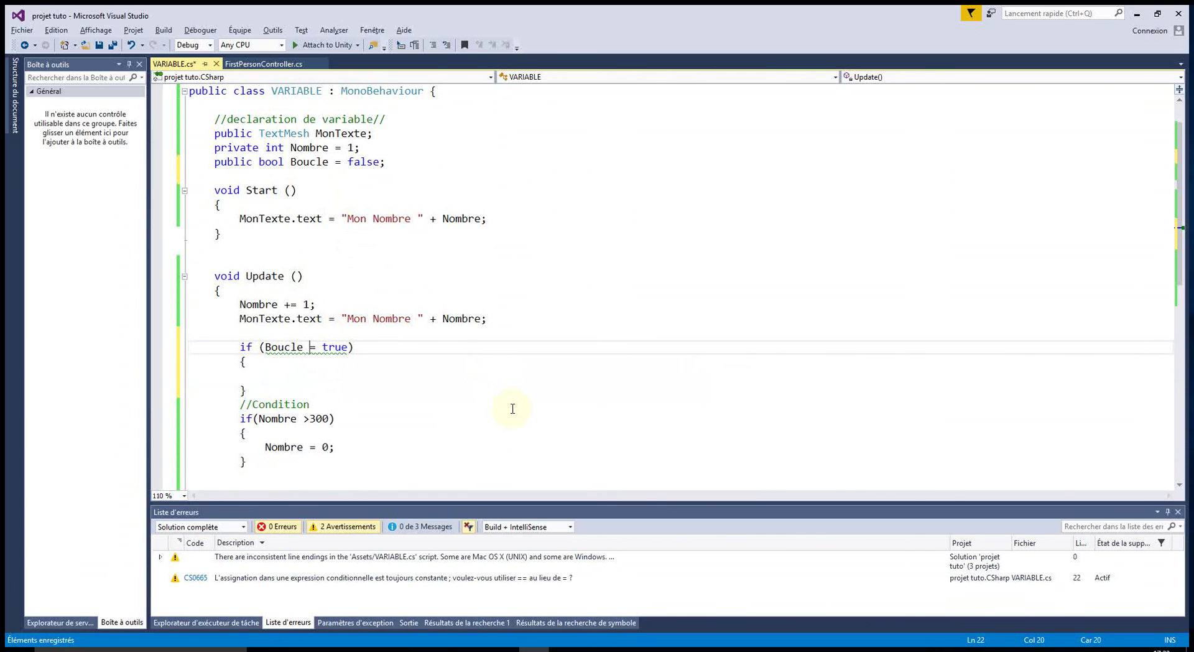
type("=")
left_click(364, 409)
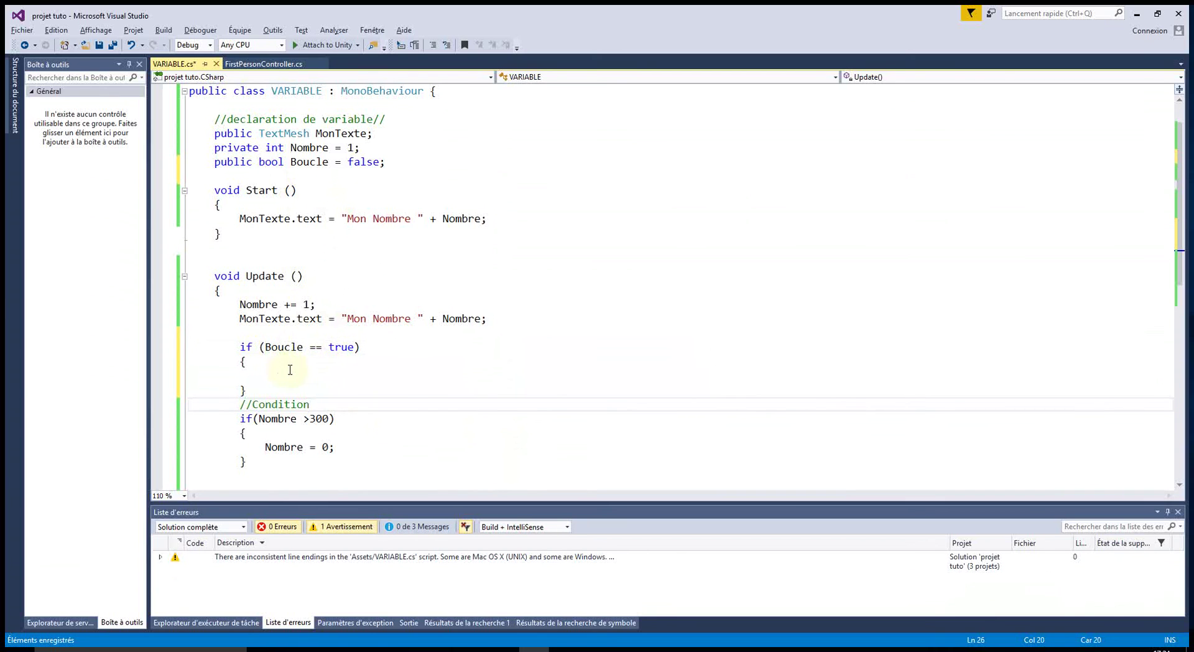
left_click(386, 374)
Step: Move the //Condition if (Nombre >300) reset block inside the if (Boucle == true) braces
key("Return")
scroll(347, 370, "down", 1)
left_click(241, 377)
left_click_drag(242, 378, 263, 438)
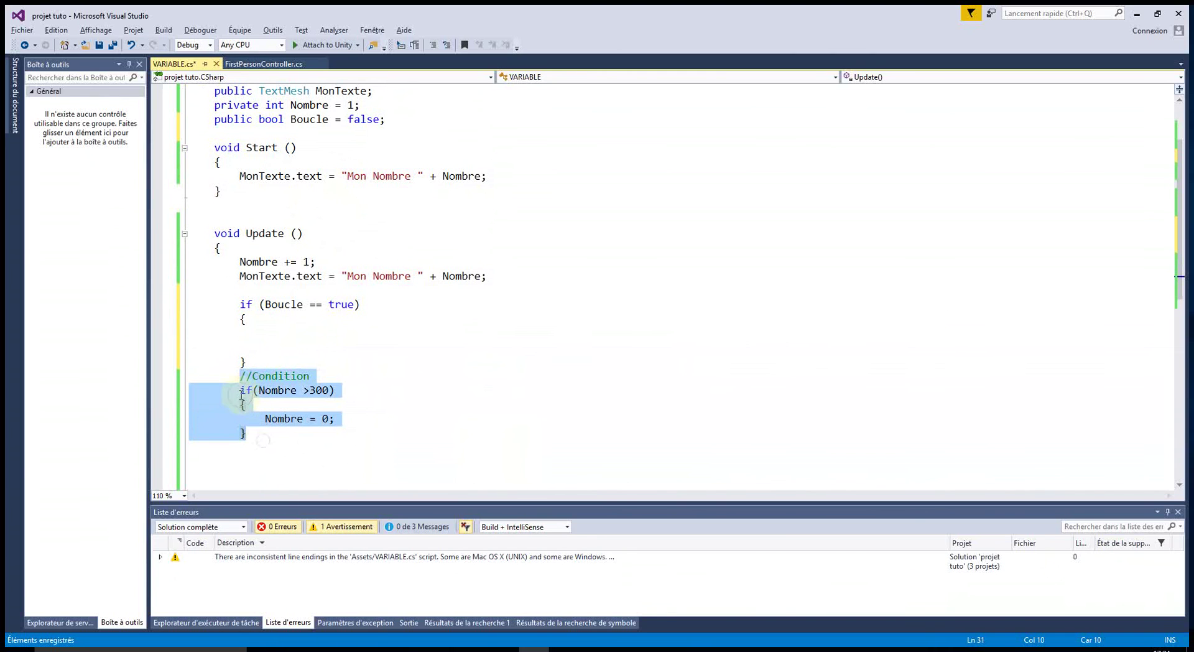
left_click_drag(304, 352, 303, 349)
key("Tab")
key("Tab")
key("Tab")
Step: Fix the nested reset block's indentation and save VARIABLE.cs
left_click(315, 396)
left_click(311, 348)
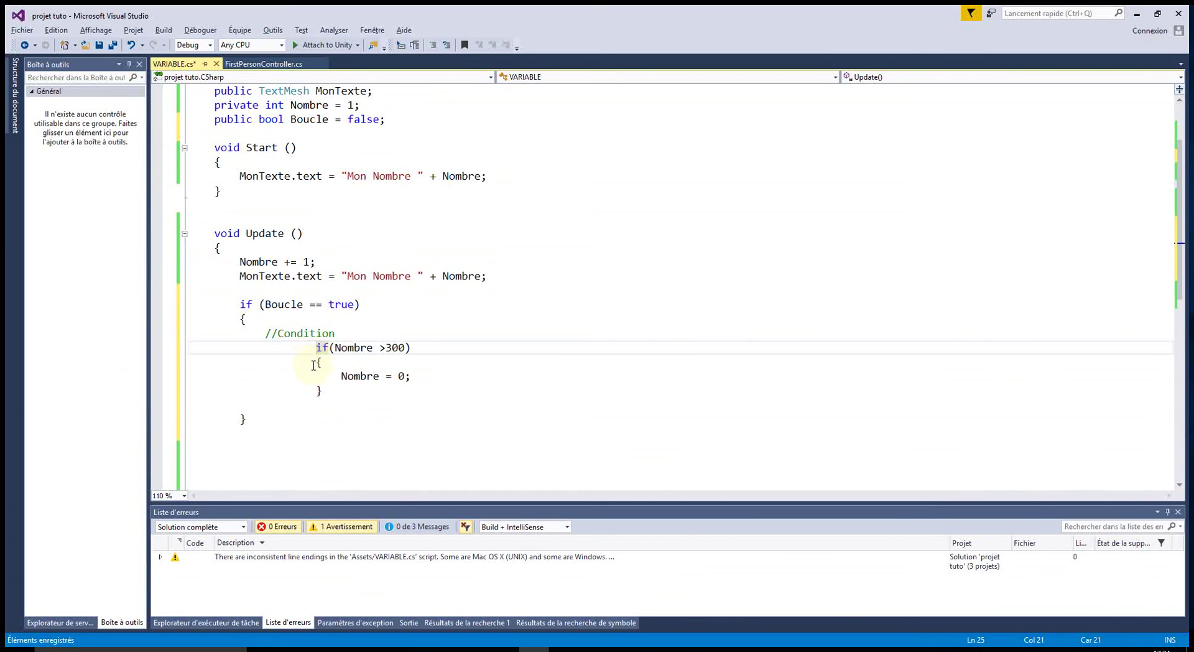
key("BackSpace")
key("BackSpace")
key("BackSpace")
key("BackSpace")
key("BackSpace")
key("BackSpace")
key("BackSpace")
left_click(312, 362)
key("BackSpace")
key("BackSpace")
key("BackSpace")
key("BackSpace")
key("BackSpace")
key("BackSpace")
left_click(315, 391)
key("BackSpace")
key("BackSpace")
key("BackSpace")
key("BackSpace")
key("BackSpace")
key("BackSpace")
key("BackSpace")
key("BackSpace")
left_click(339, 376)
key("BackSpace")
key("BackSpace")
key("BackSpace")
key("BackSpace")
key("BackSpace")
key("BackSpace")
key("BackSpace")
key("BackSpace")
key("BackSpace")
key("BackSpace")
left_click(358, 420)
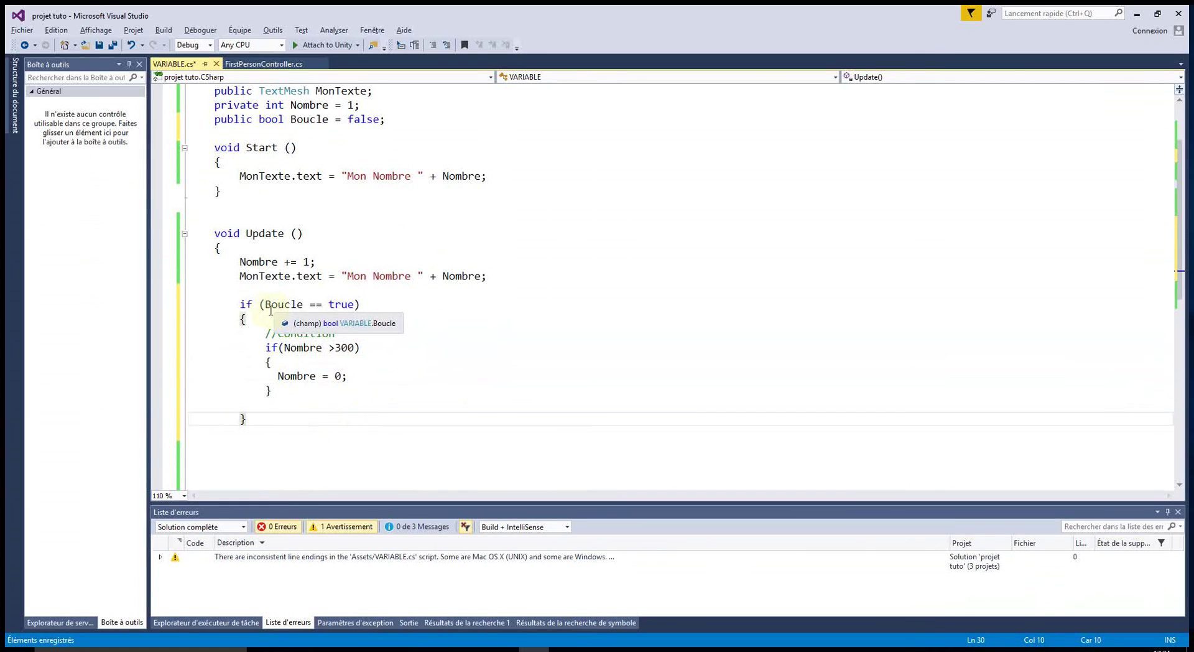
left_click_drag(266, 347, 363, 390)
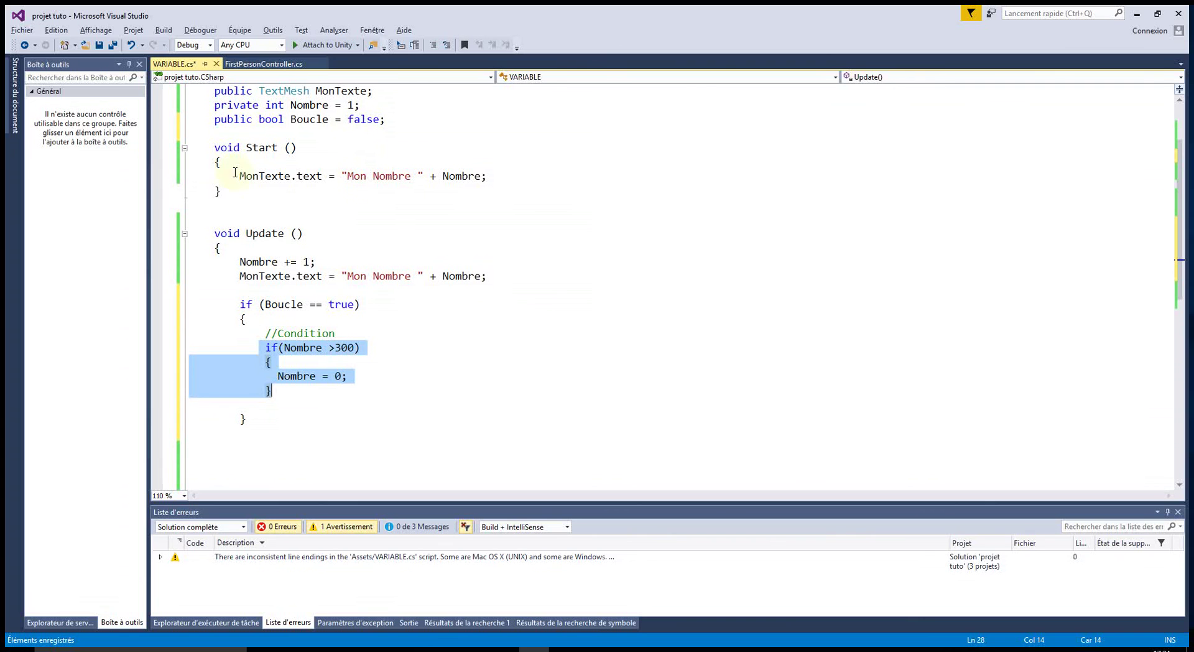
left_click(98, 45)
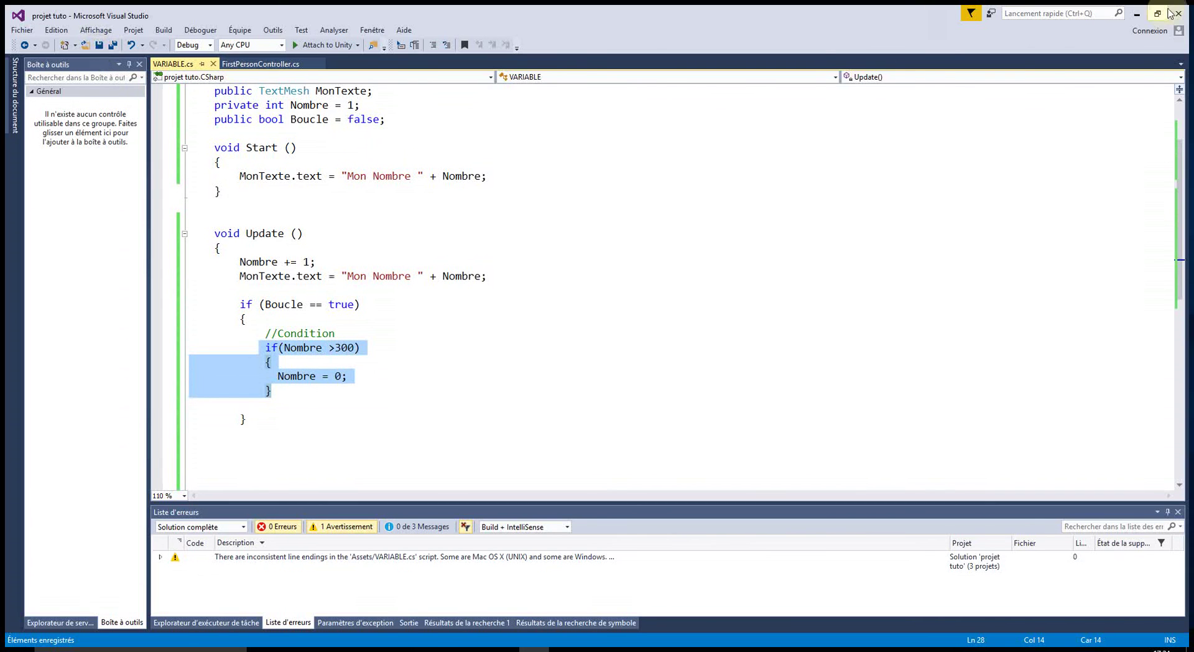
left_click(1137, 14)
Step: Play the scene, toggling Boucle on, off and on again in the Inspector, then stop
left_click(574, 43)
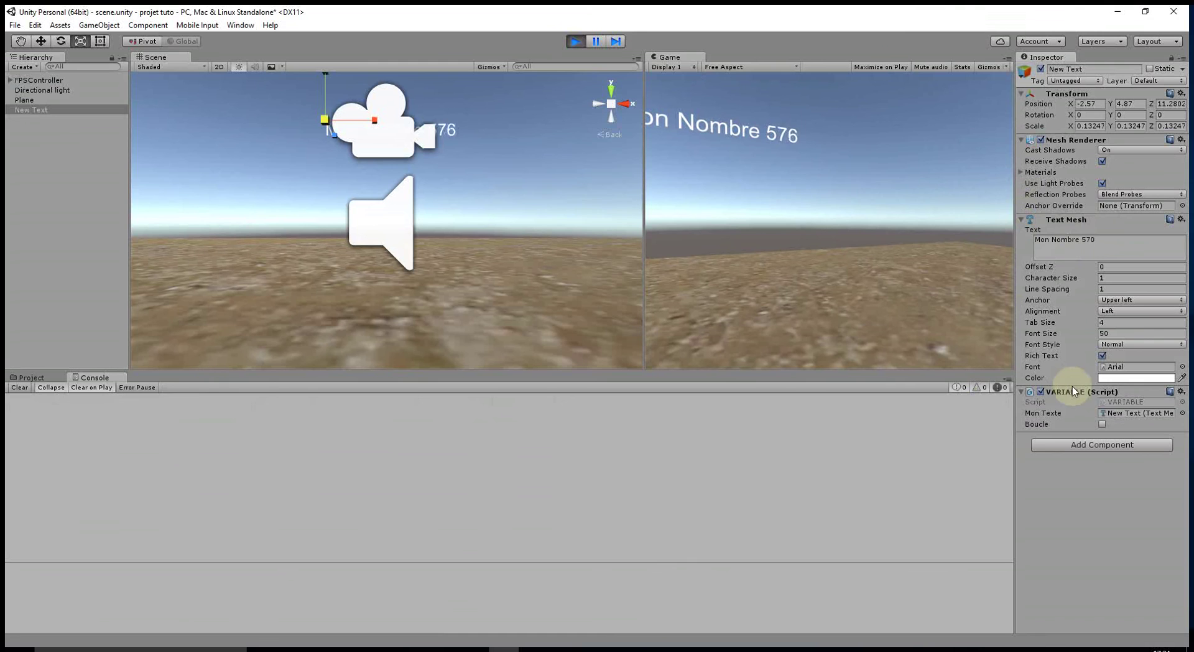
left_click(1102, 426)
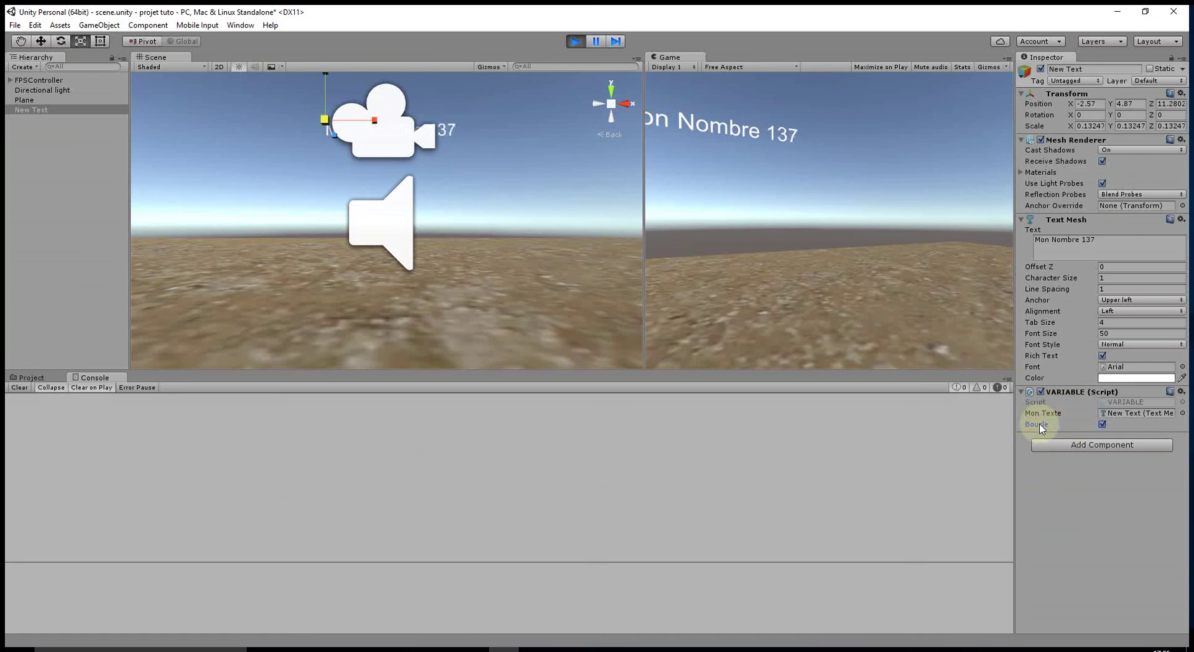
left_click(1102, 424)
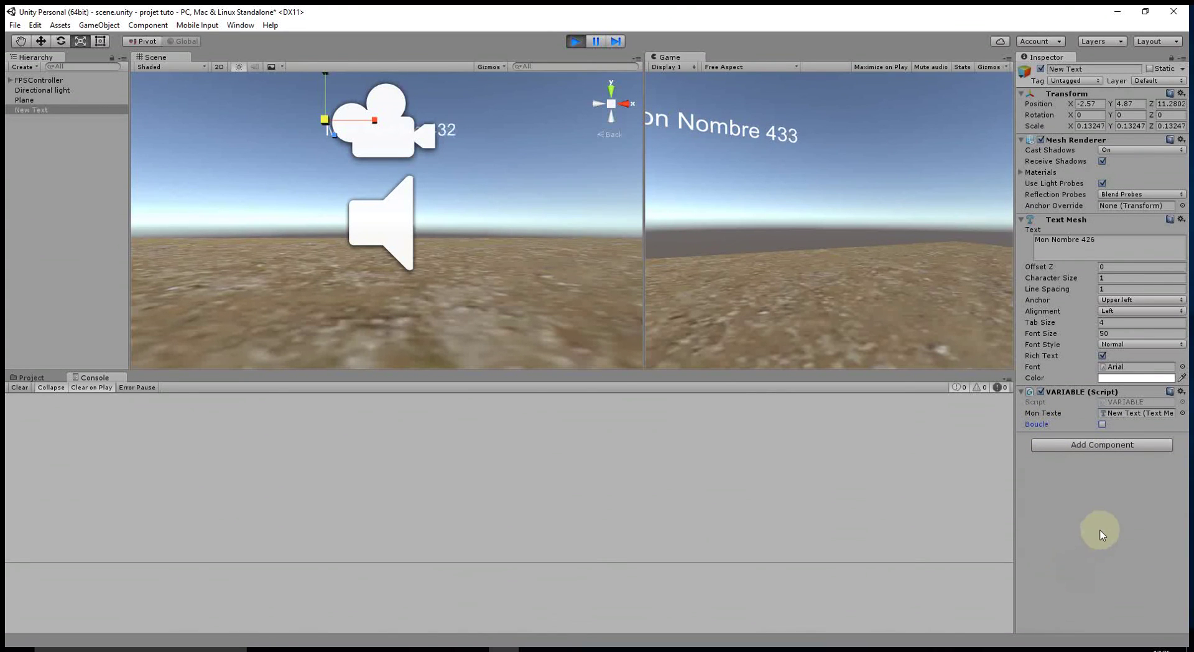
left_click(1102, 425)
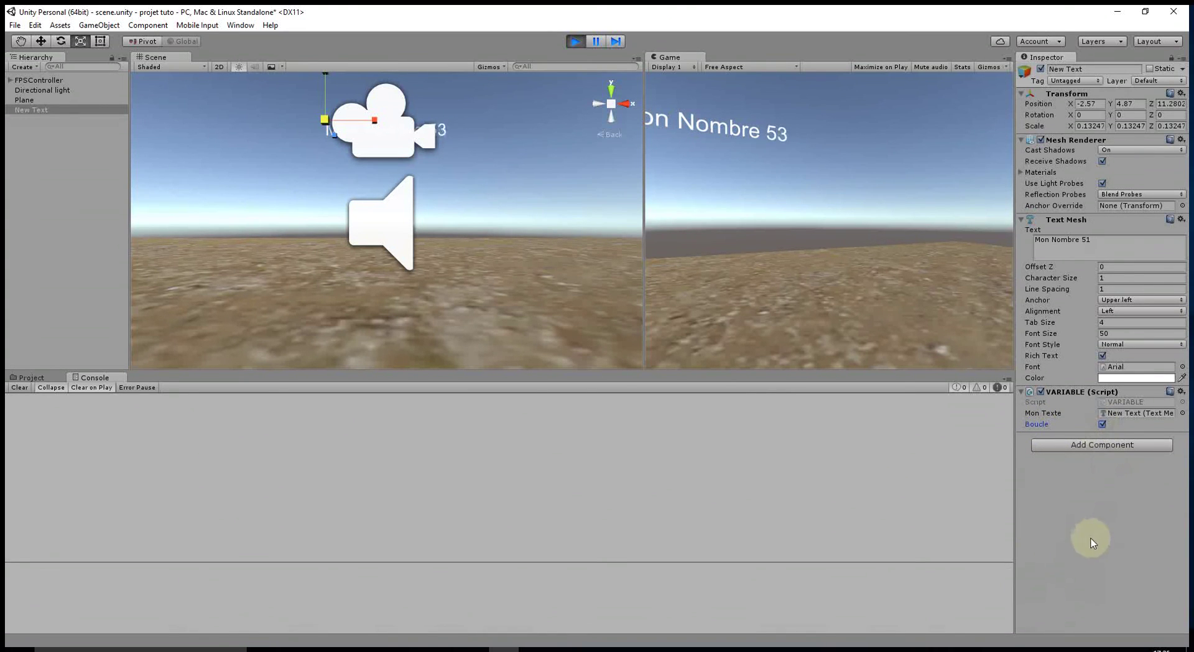
left_click(577, 42)
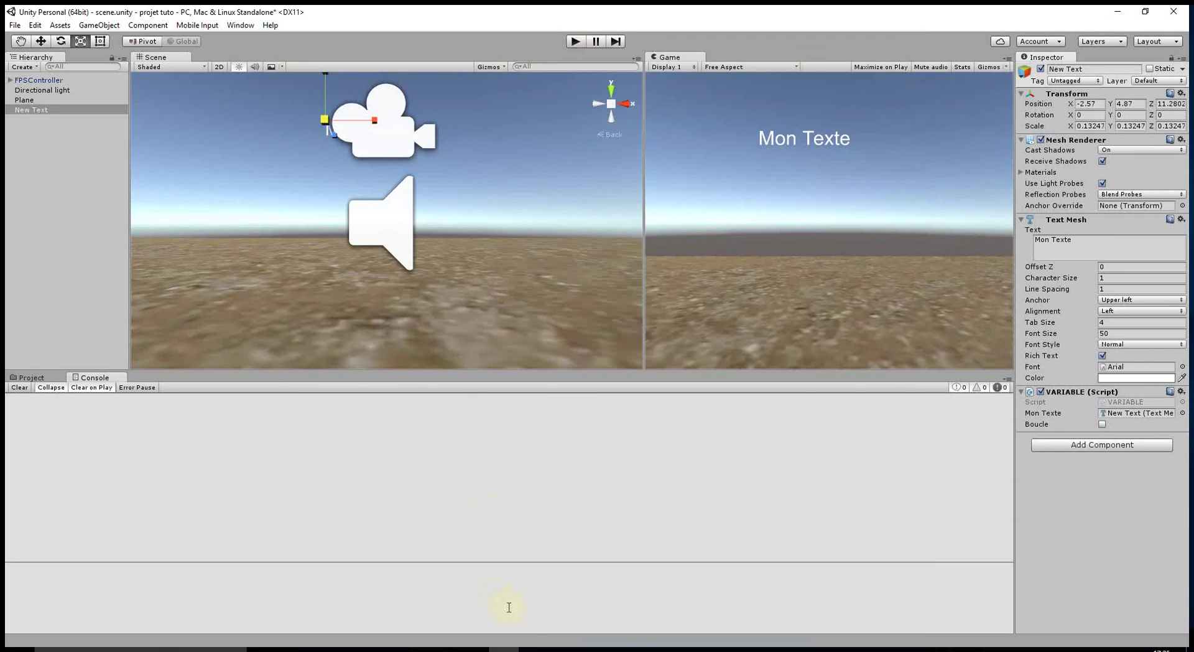
left_click(525, 647)
left_click(448, 319)
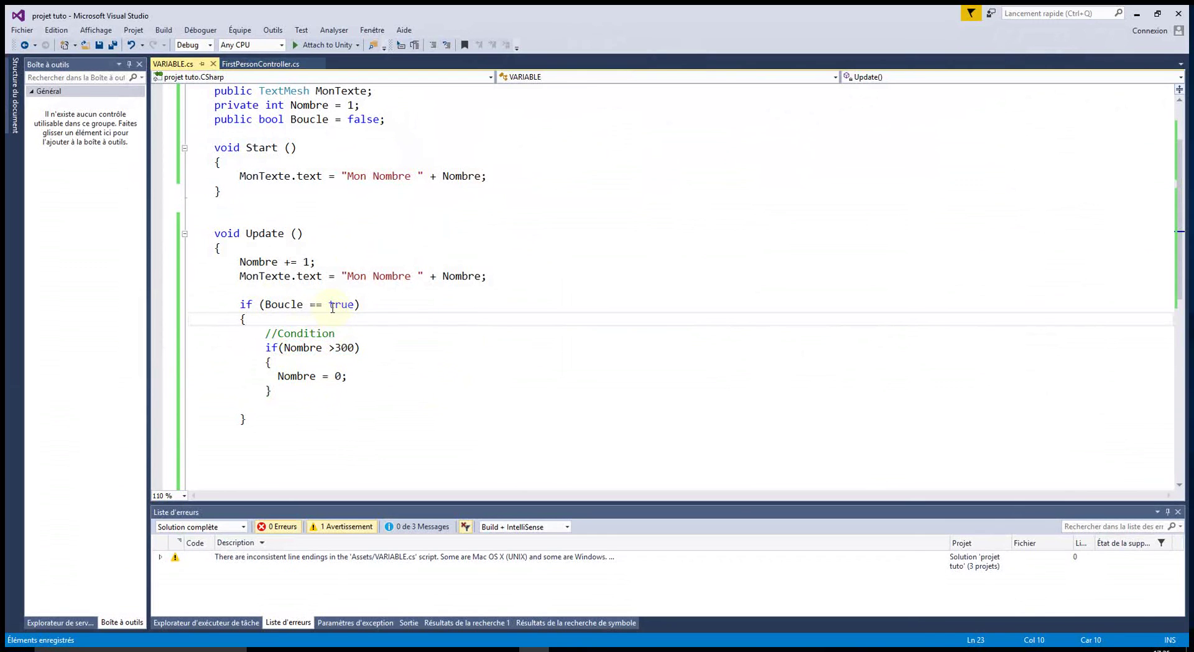
Step: Shorten the condition Boucle == true to just Boucle and save
mouse_move(266, 304)
left_click_drag(266, 304, 355, 305)
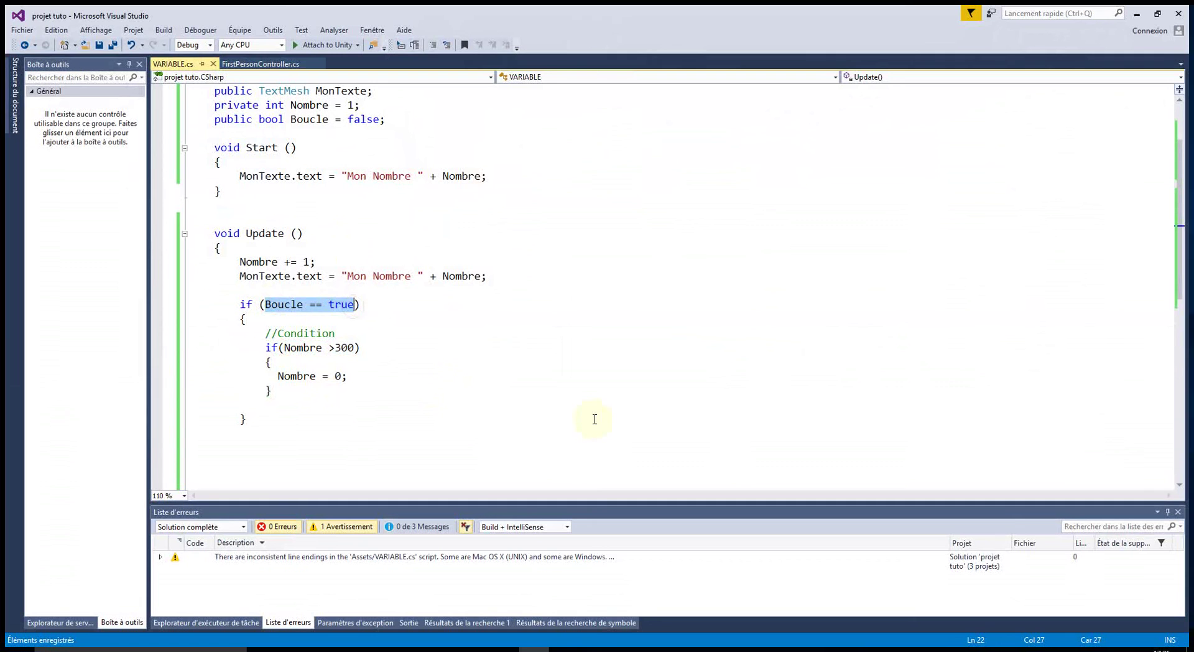
type("bo")
key("Tab")
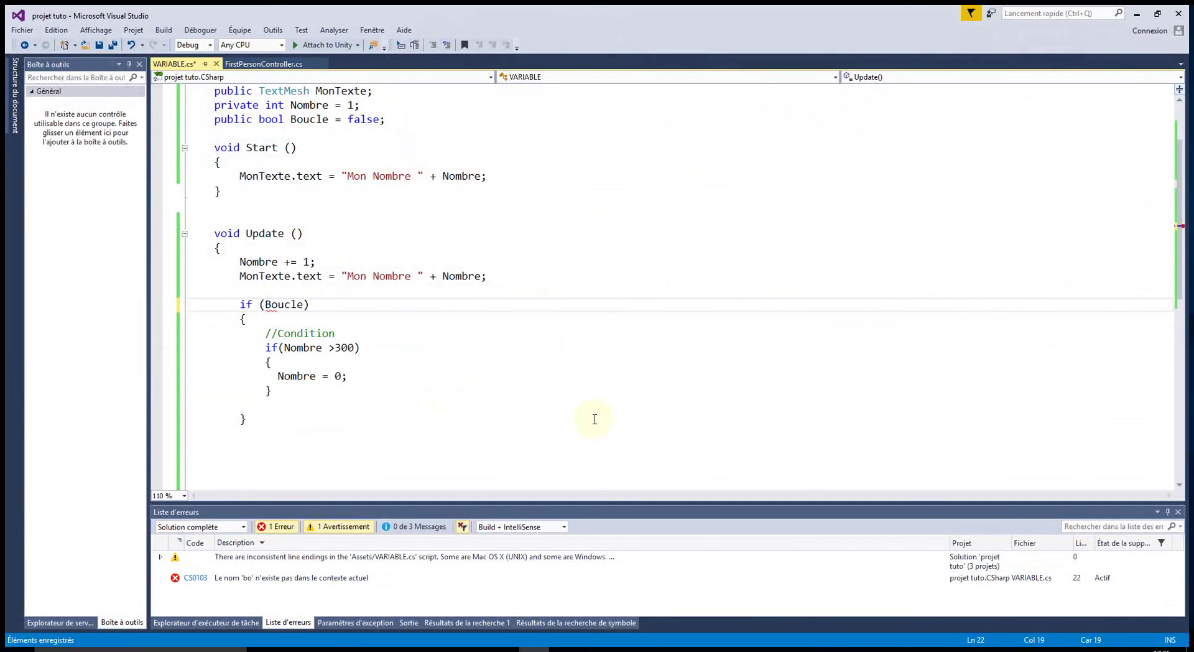
left_click(441, 393)
key("ctrl+s")
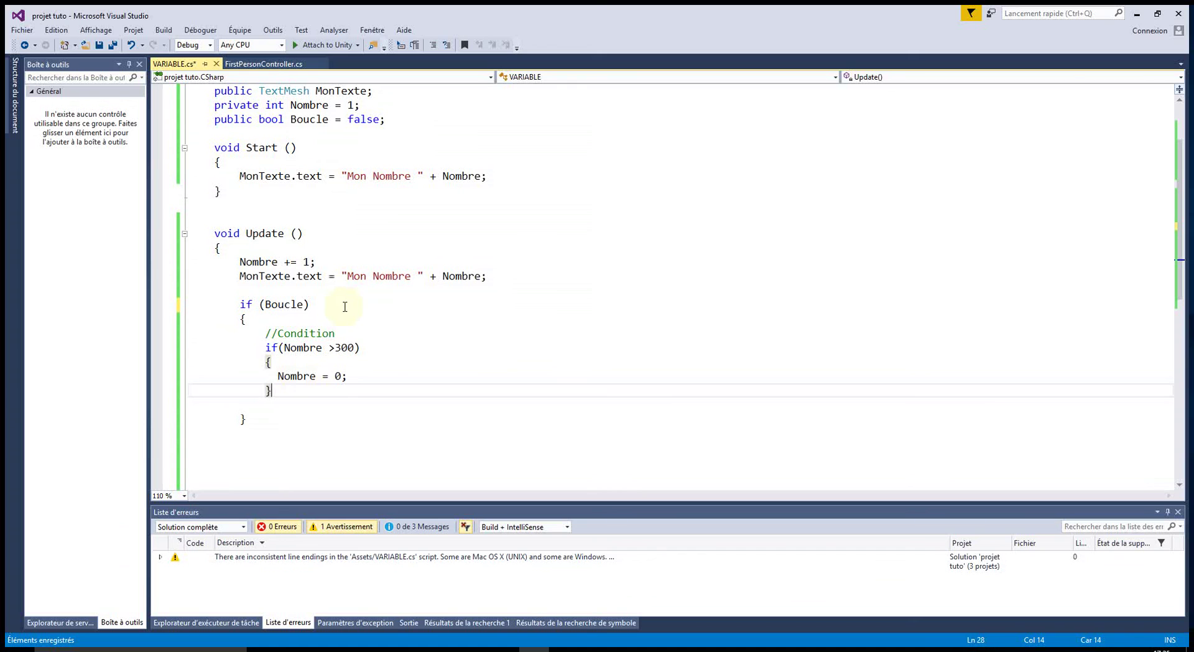
Step: Negate the condition to if (!Boucle) and save the script
left_click(304, 305)
left_click(263, 304)
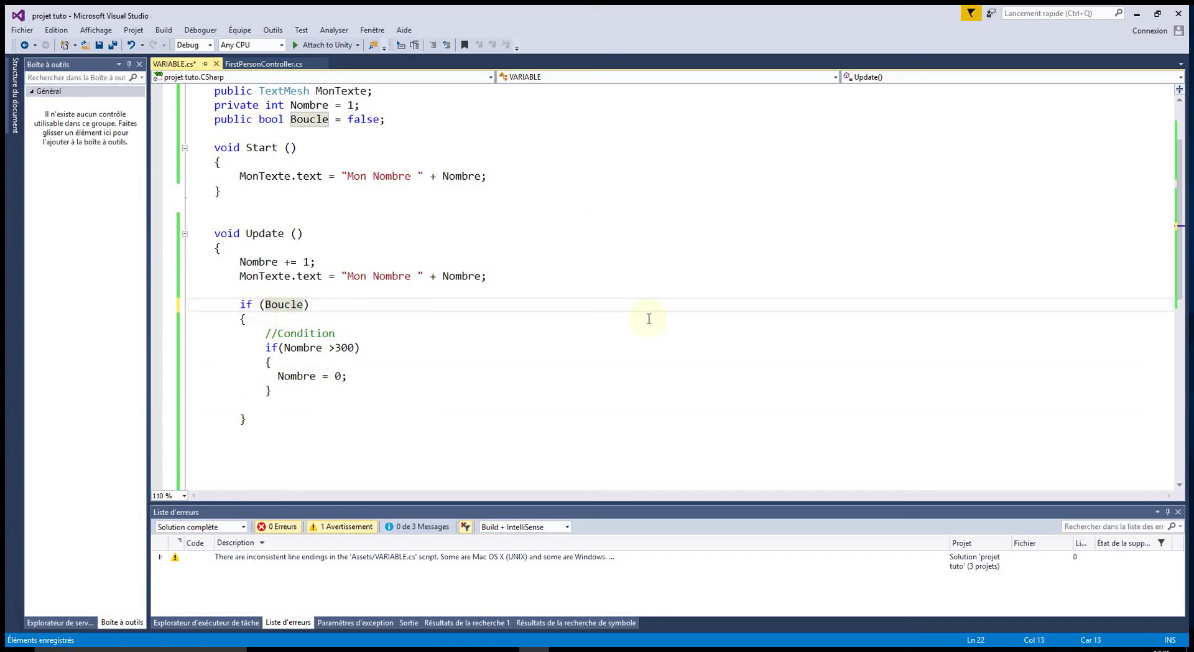
type("!")
left_click(470, 404)
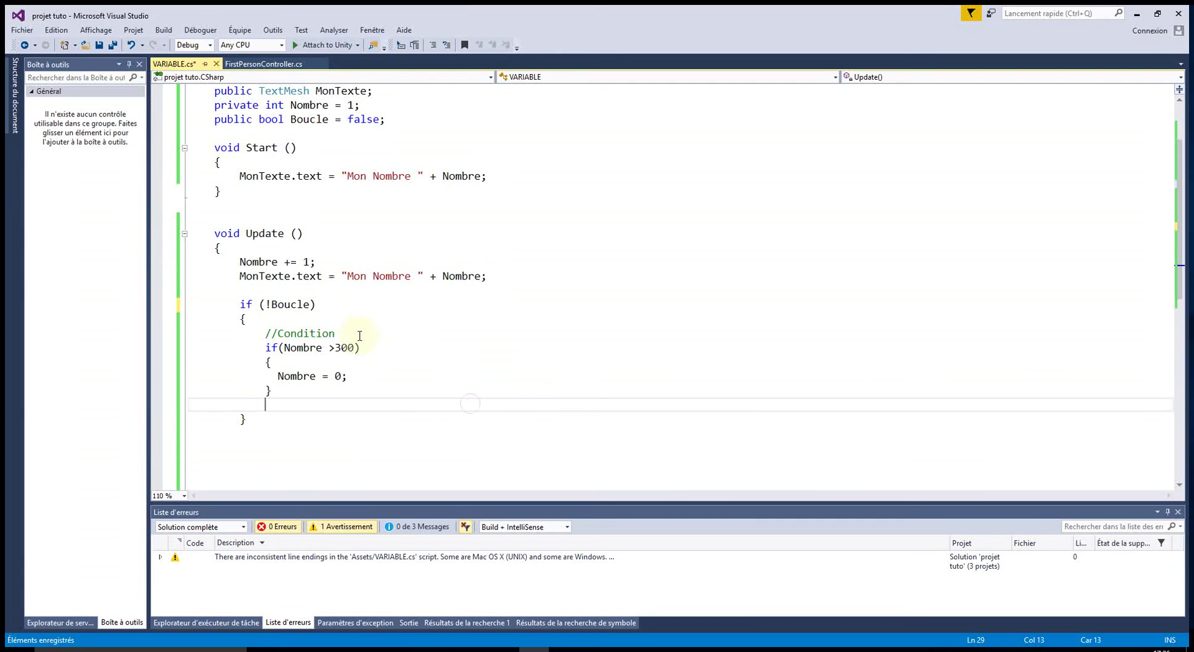
left_click(98, 44)
Step: Go back to Unity and enter Play mode to test the inverted Boucle check
left_click(1137, 14)
left_click(732, 140)
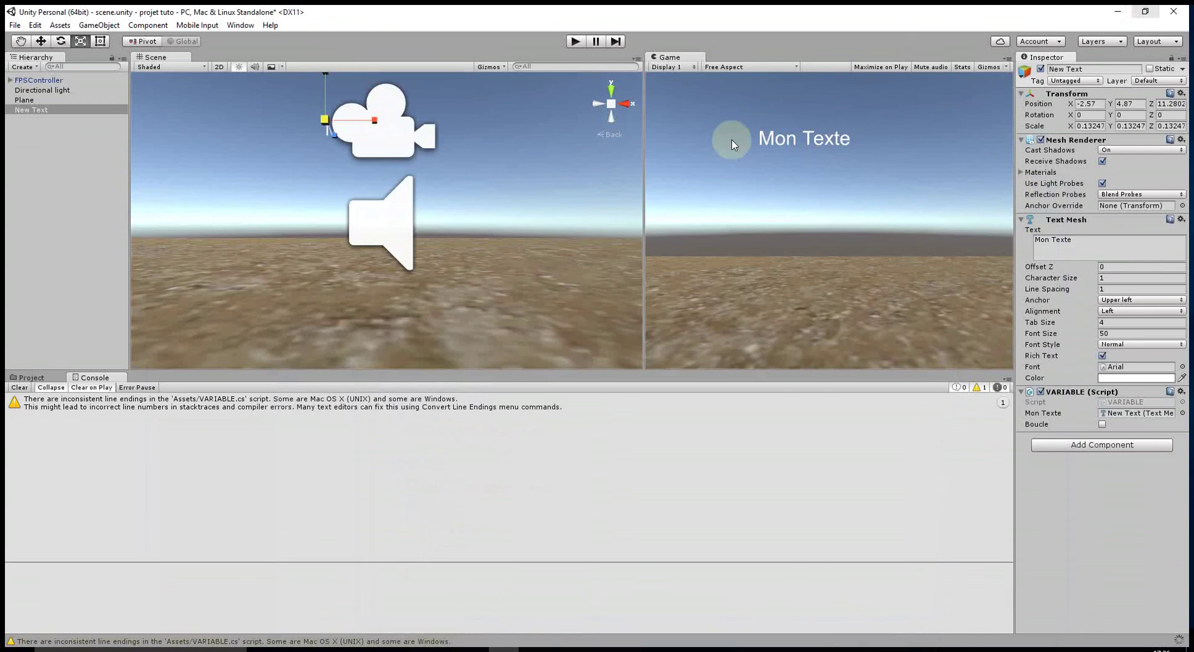
left_click(576, 41)
left_click(914, 248)
left_click(575, 41)
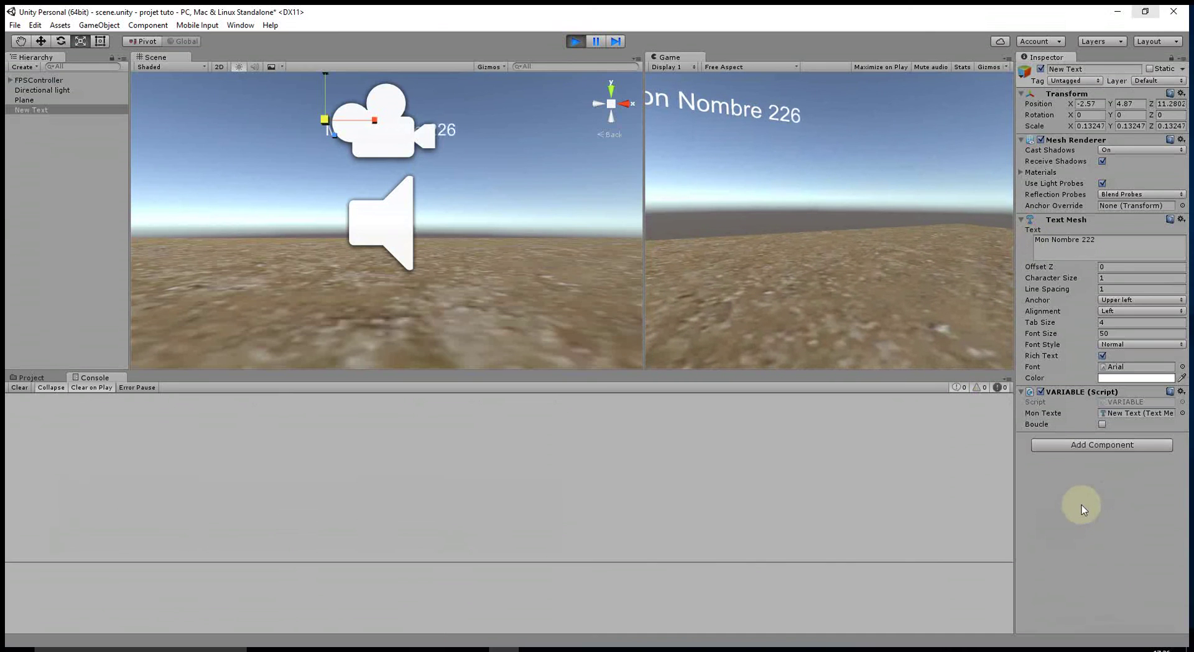
Step: Turn Boucle on then off in the Inspector during play, stop the scene, and return to Visual Studio
left_click(1103, 423)
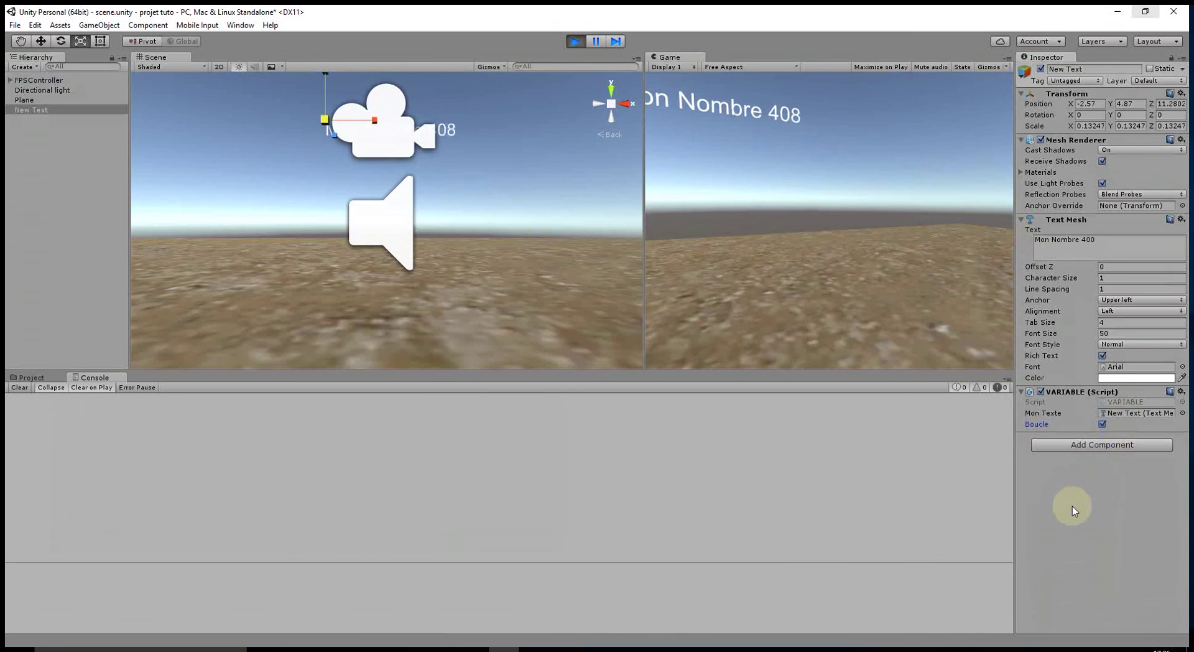
left_click(1103, 424)
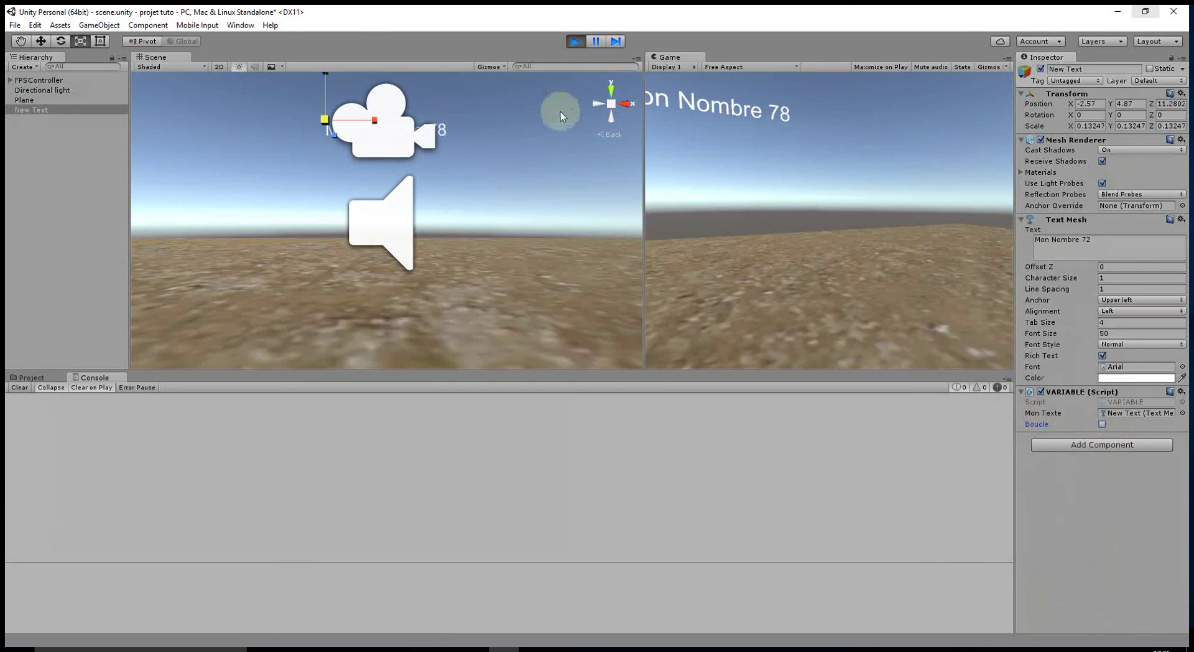
left_click(575, 41)
left_click(528, 647)
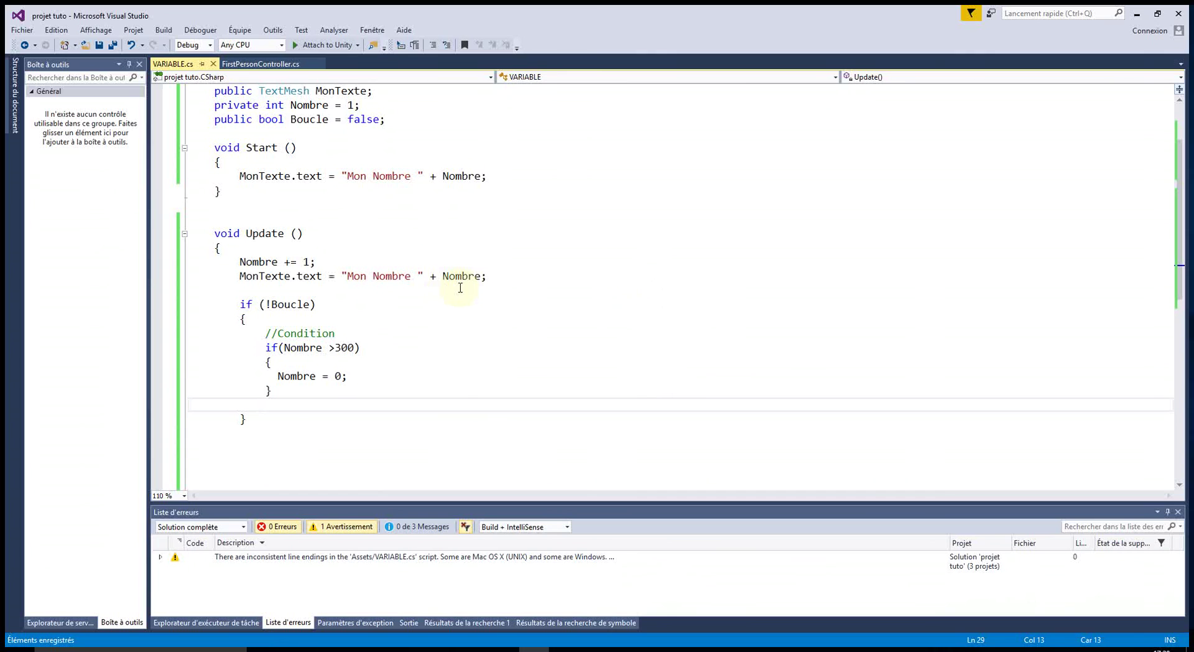
mouse_move(449, 282)
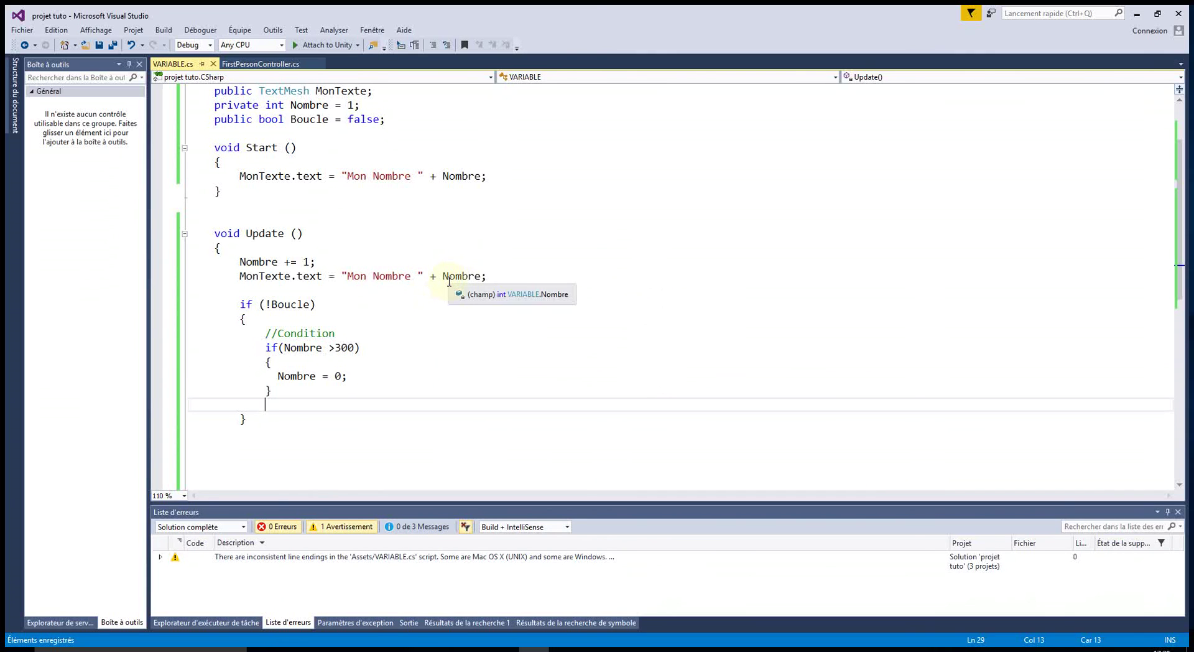